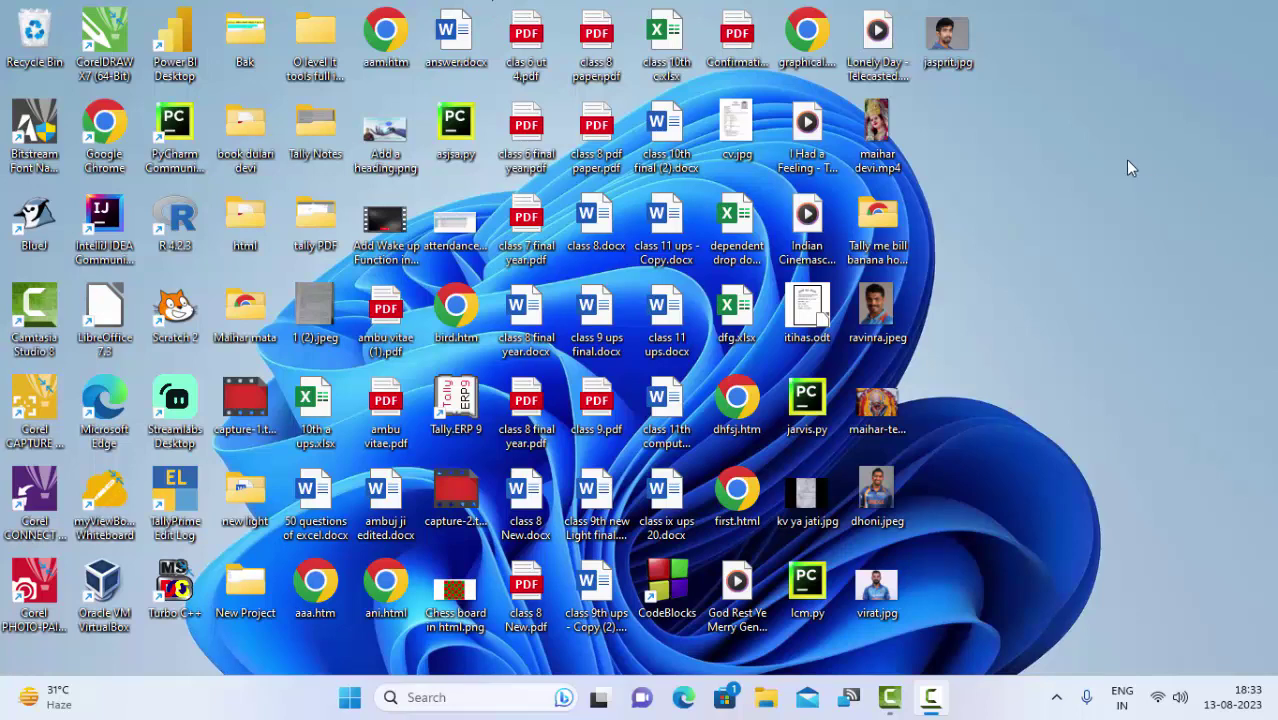
# - Refresh the Windows desktop twice from its right-click menu
pyautogui.rightClick(1069, 211)
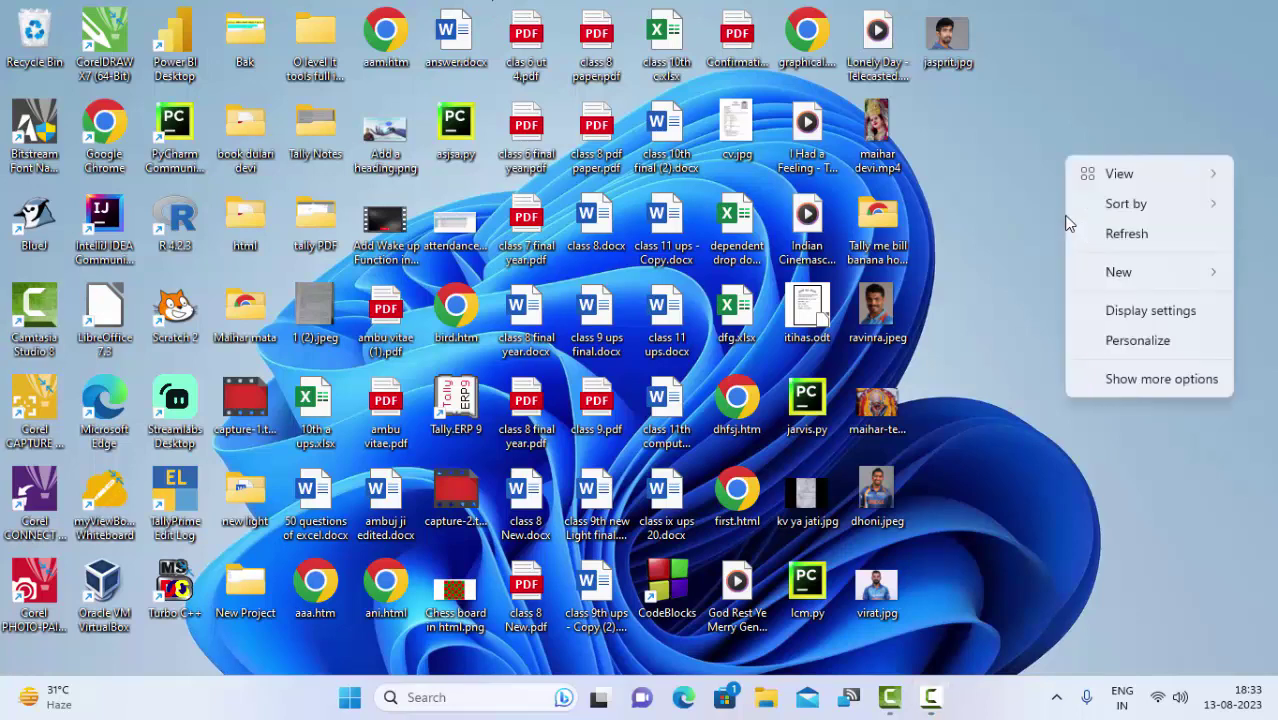
pyautogui.click(1078, 234)
pyautogui.rightClick(1073, 178)
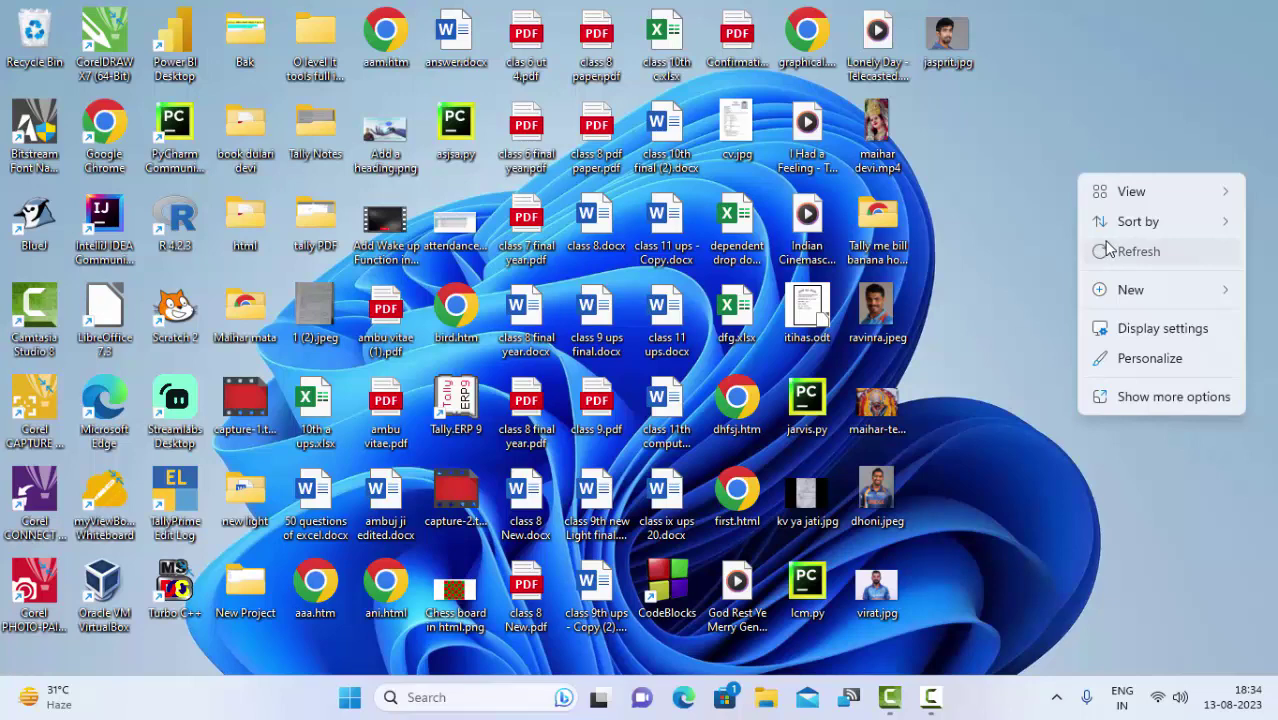
pyautogui.click(1100, 250)
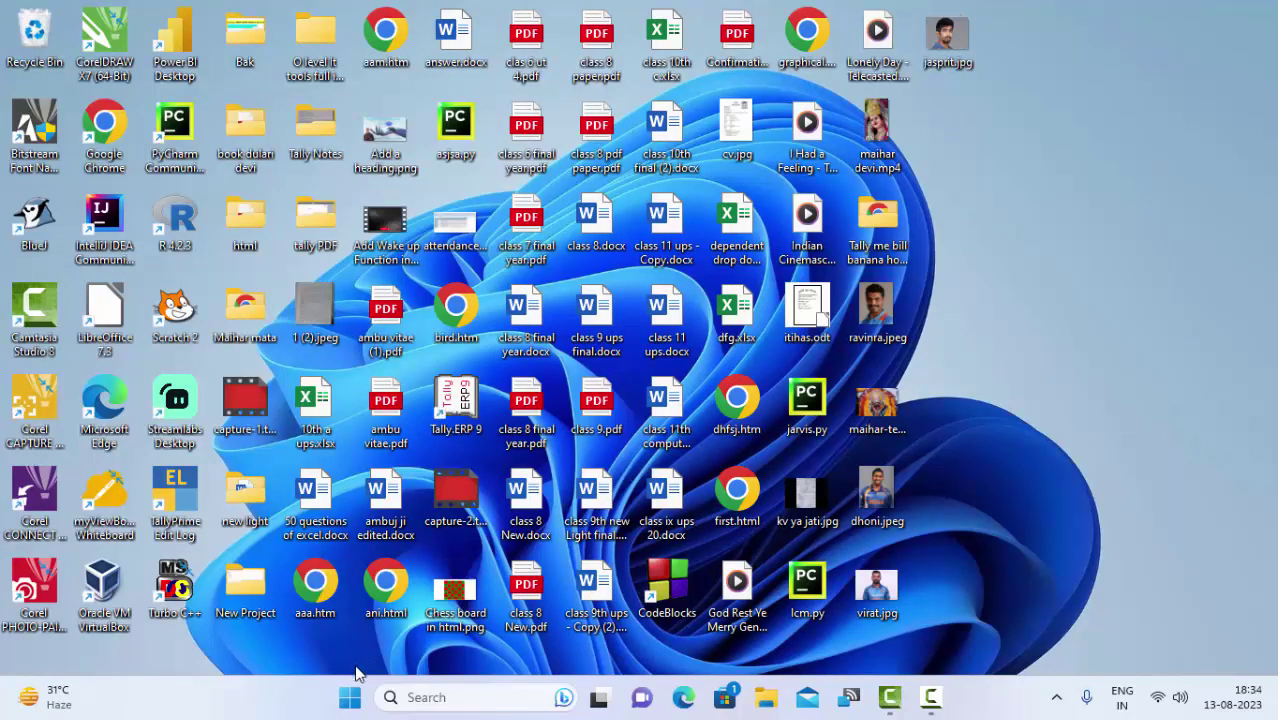
# - Search the Start menu for 'access' and launch Microsoft Access
pyautogui.click(350, 697)
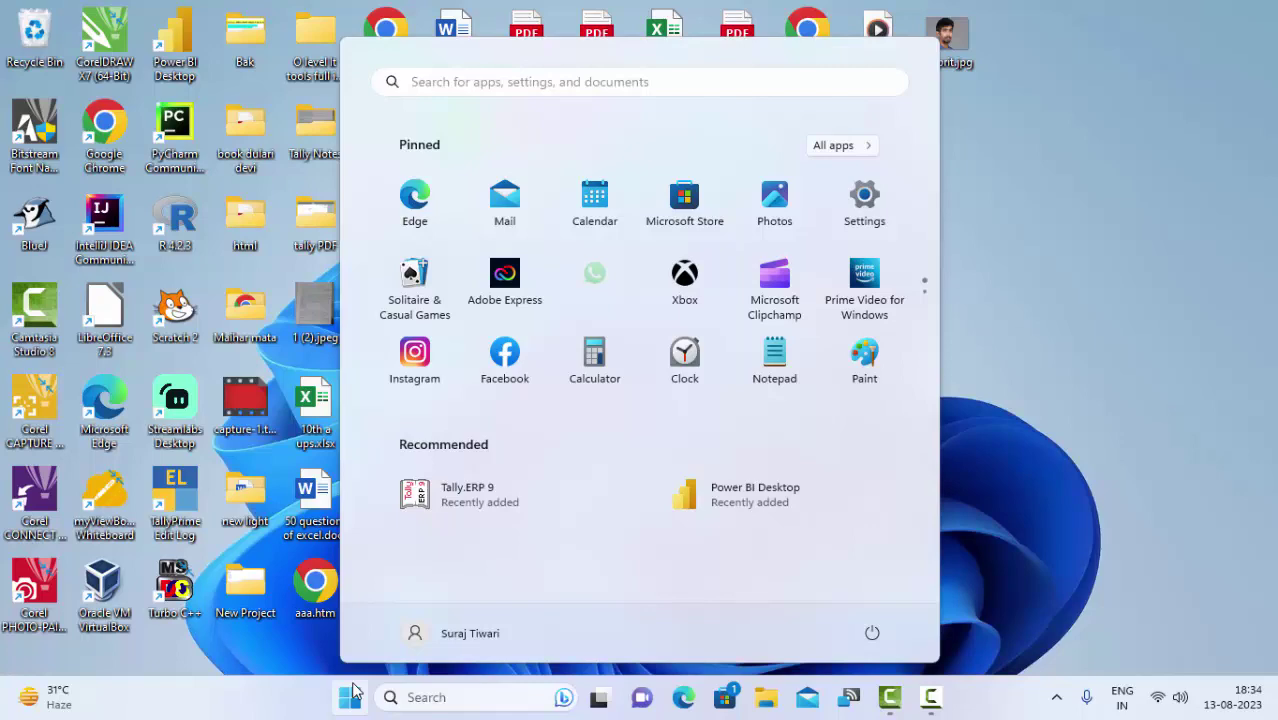
pyautogui.write('ac')
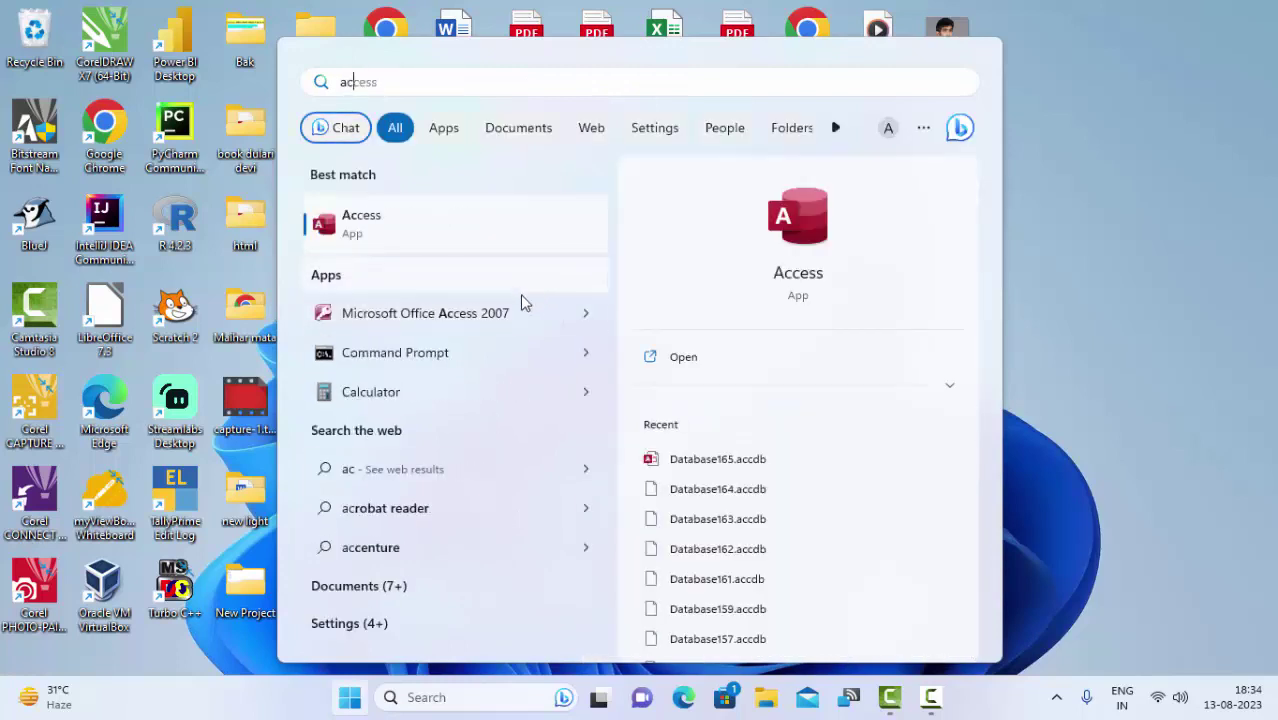
pyautogui.click(470, 242)
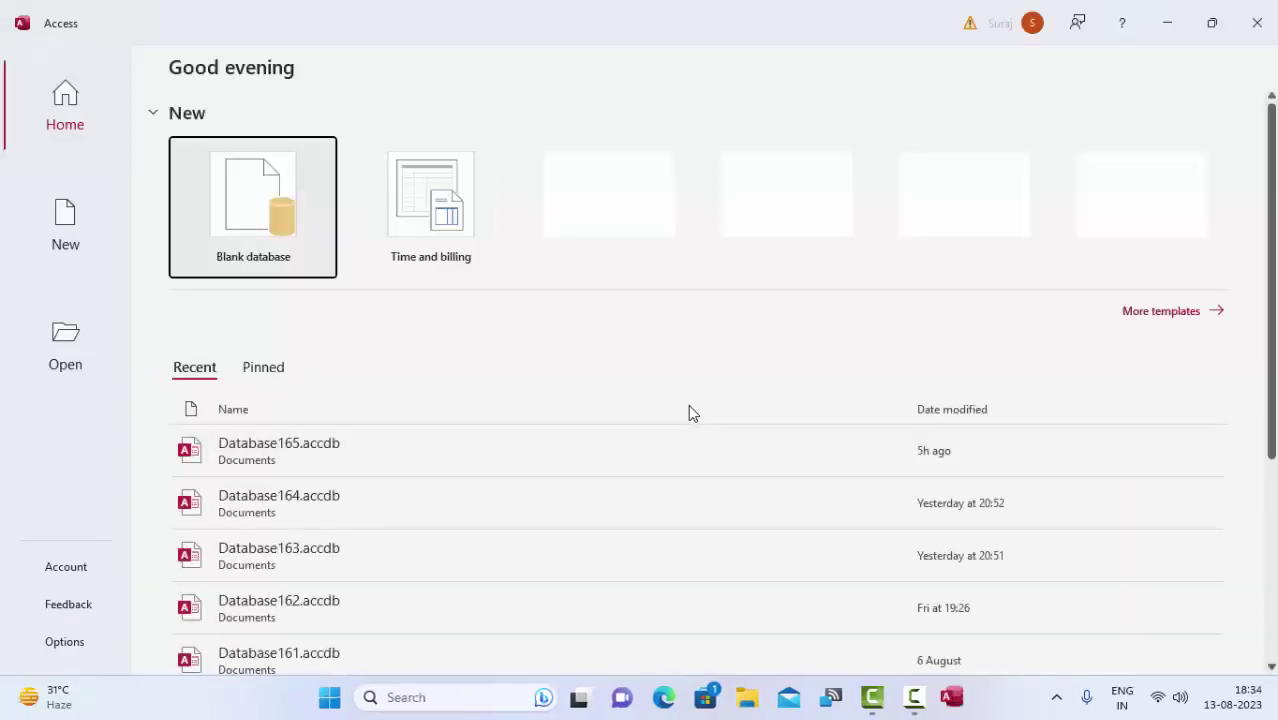
# - Create blank database Database166 and save its first table as StockT in Design View
pyautogui.click(267, 215)
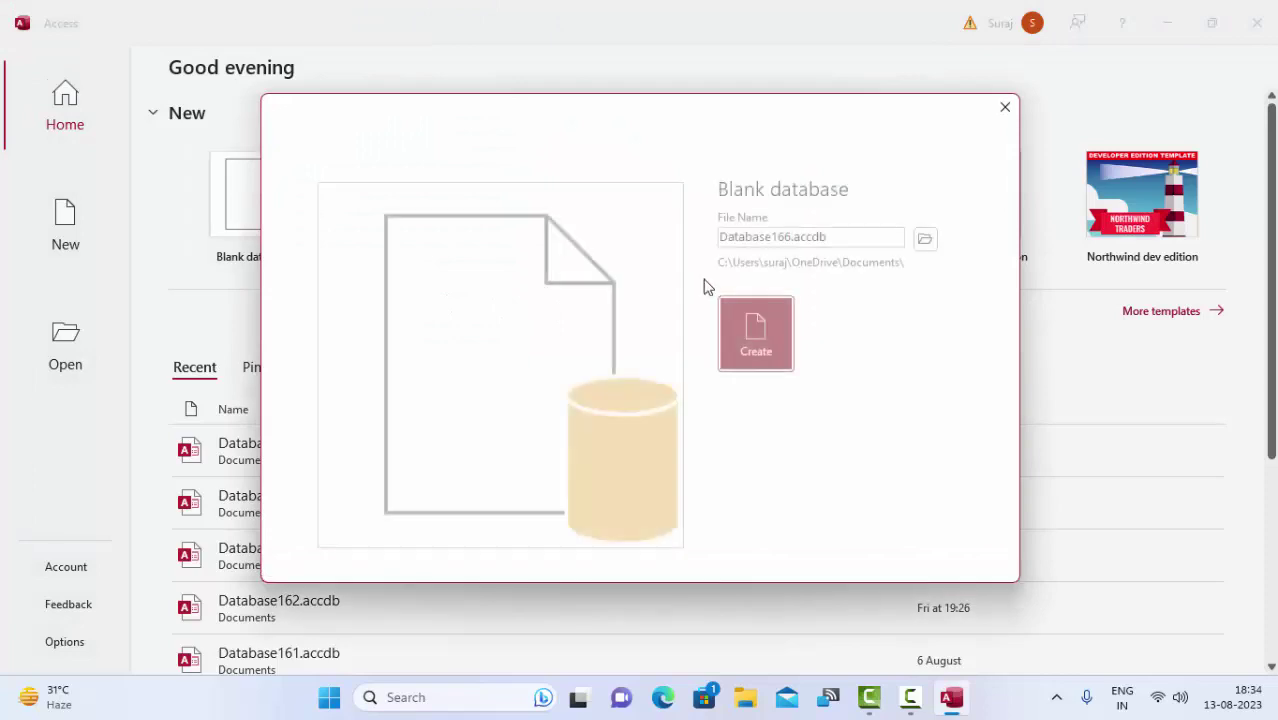
pyautogui.click(765, 342)
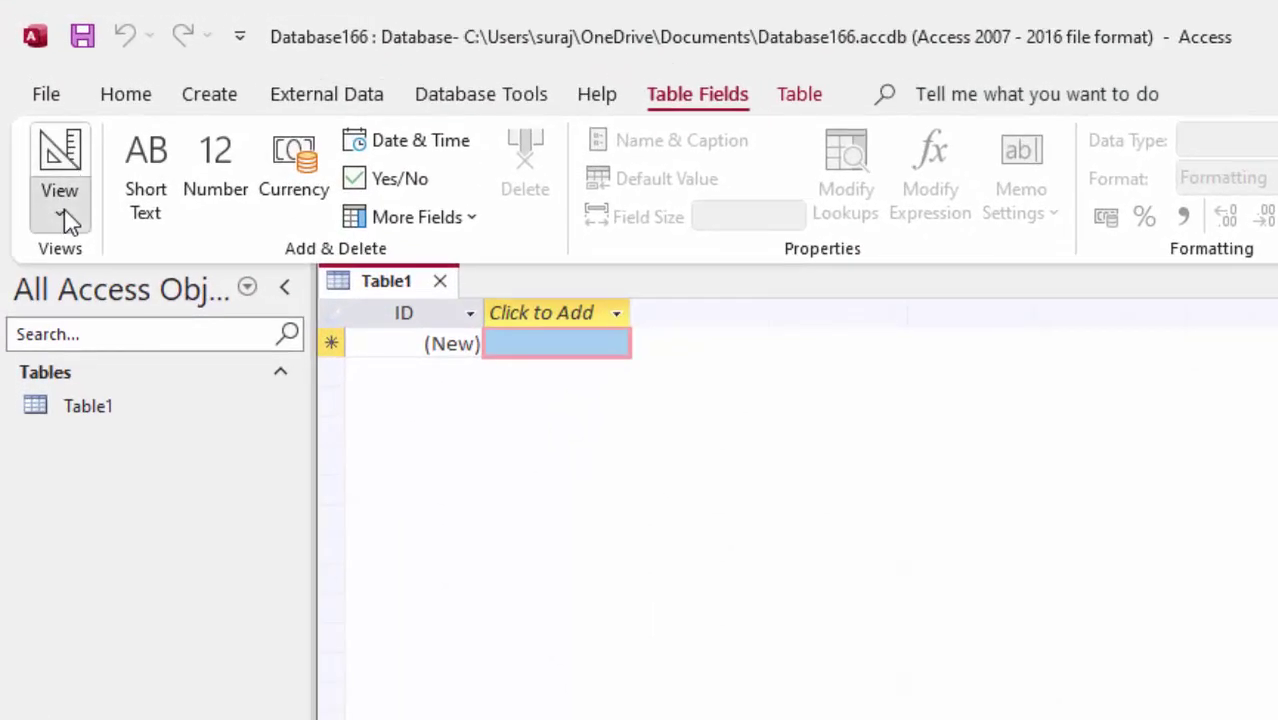
pyautogui.click(62, 215)
pyautogui.click(88, 343)
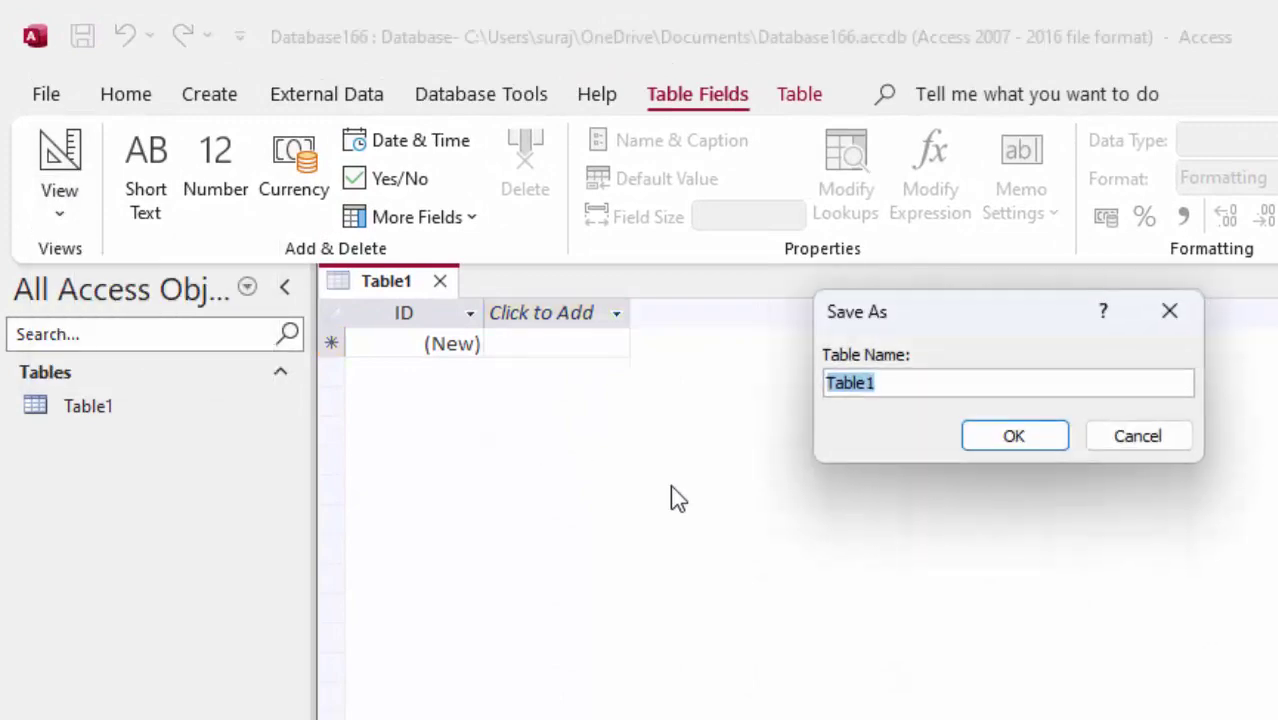
pyautogui.press('BackSpace')
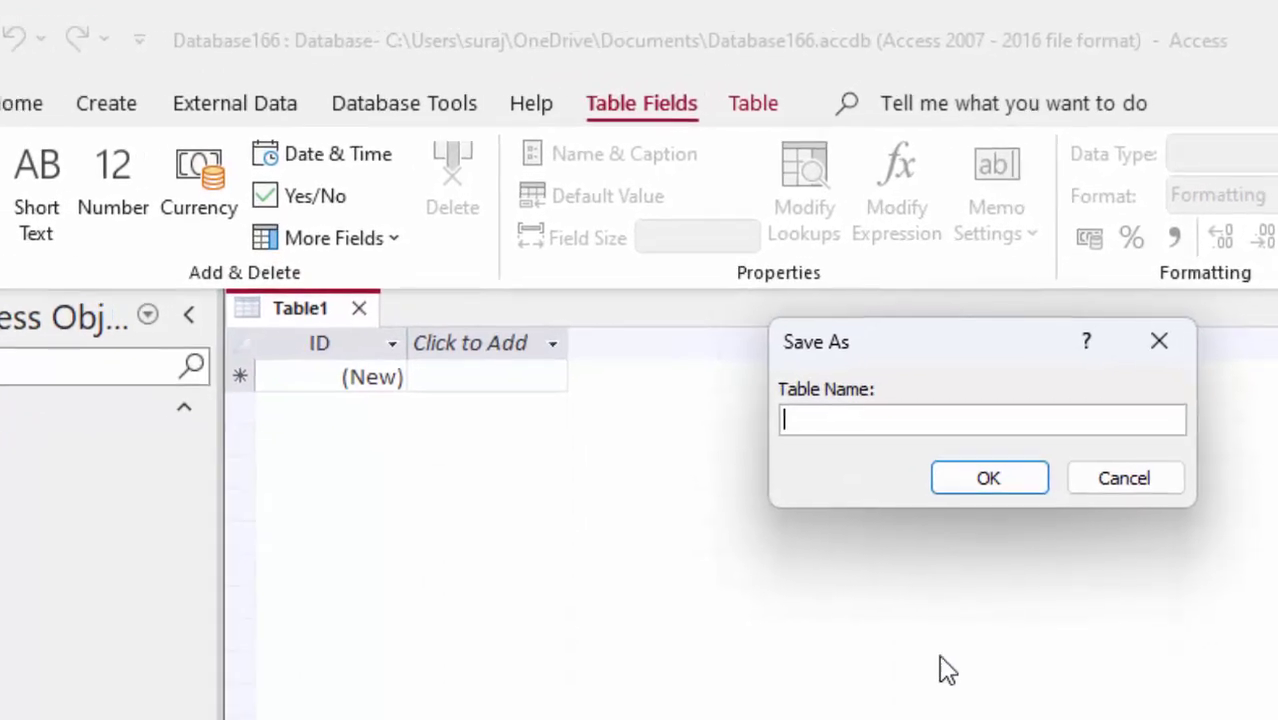
pyautogui.write('StockT')
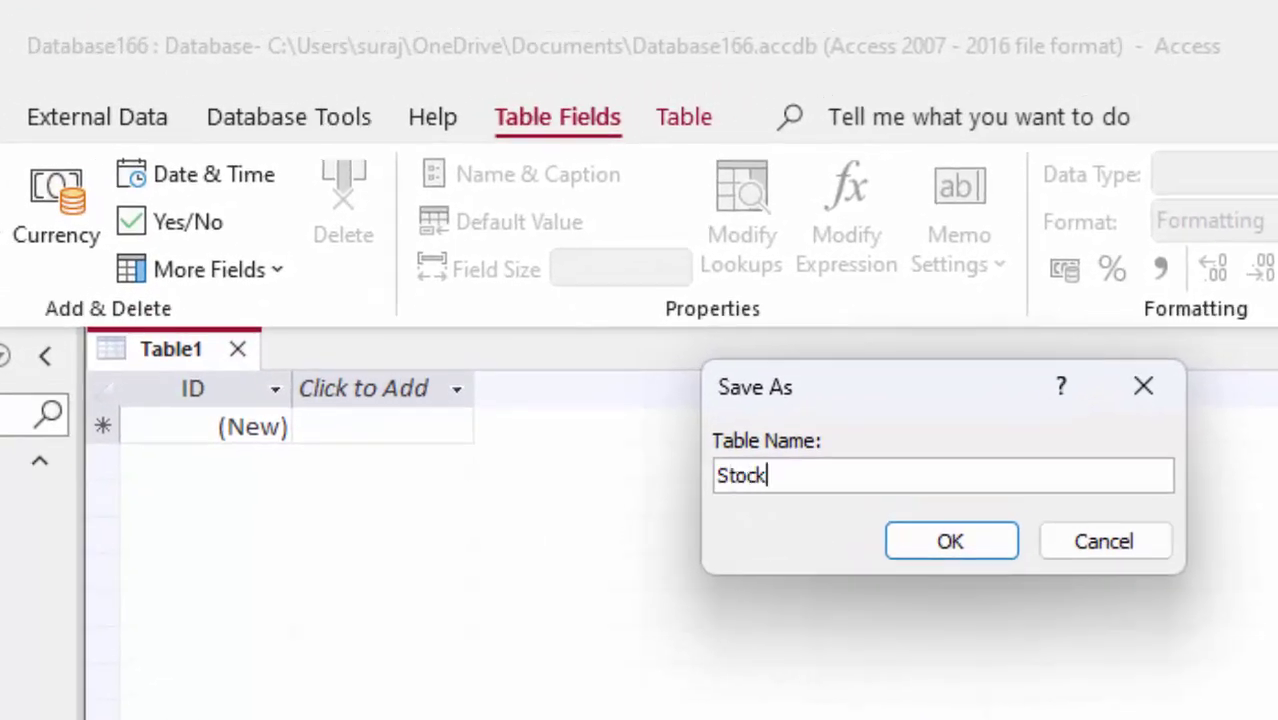
pyautogui.press('Return')
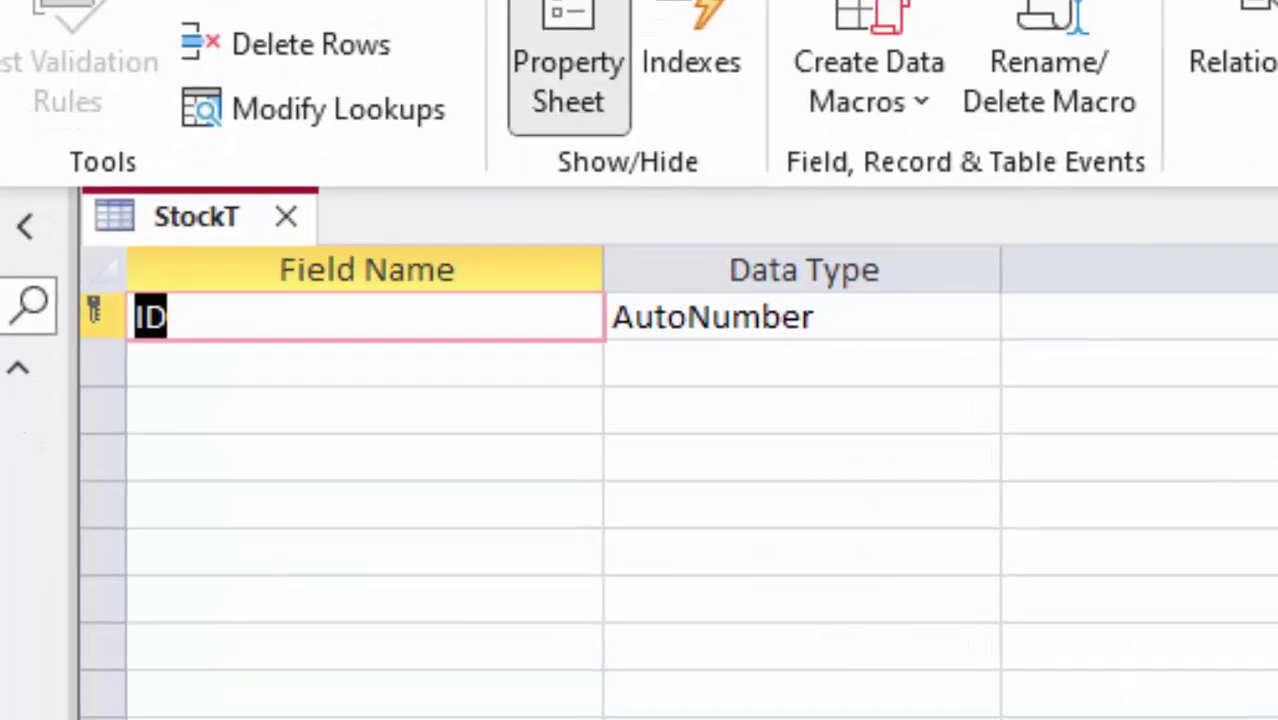
# - Add a Name_of_product field below ID with the Short Text data type
pyautogui.click(399, 390)
pyautogui.click(399, 380)
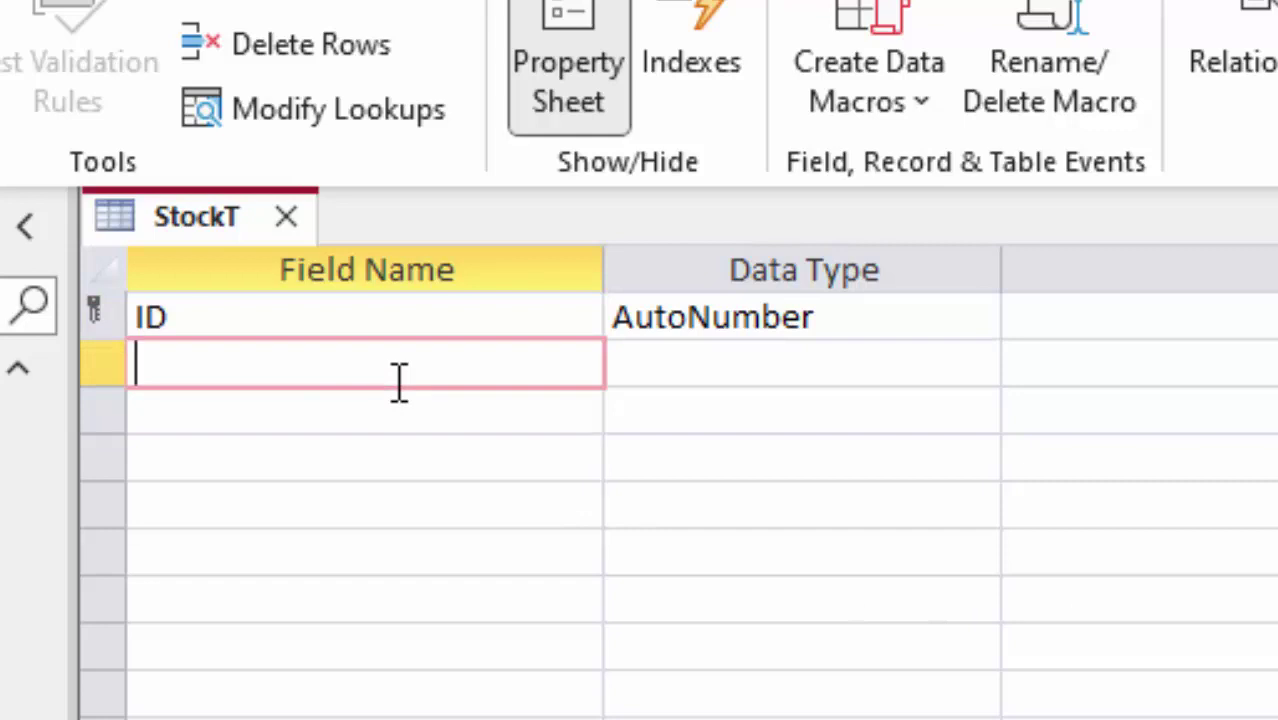
pyautogui.write('N')
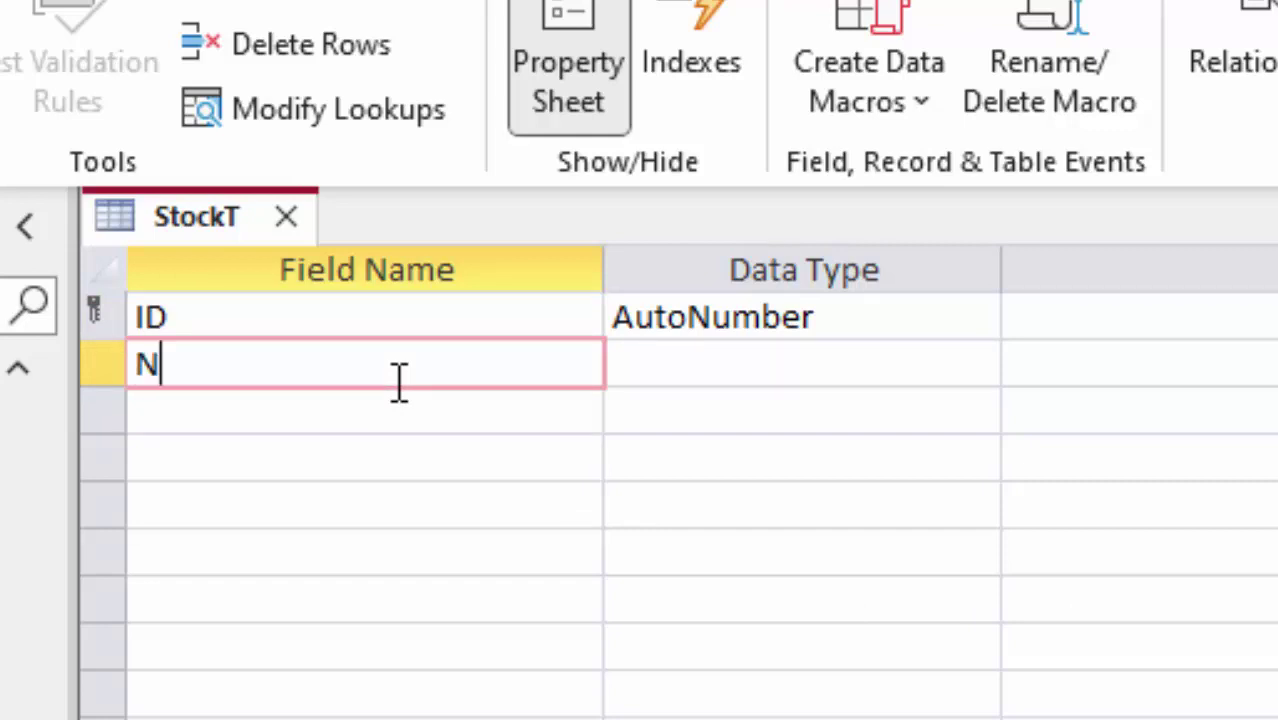
pyautogui.write('ame_of')
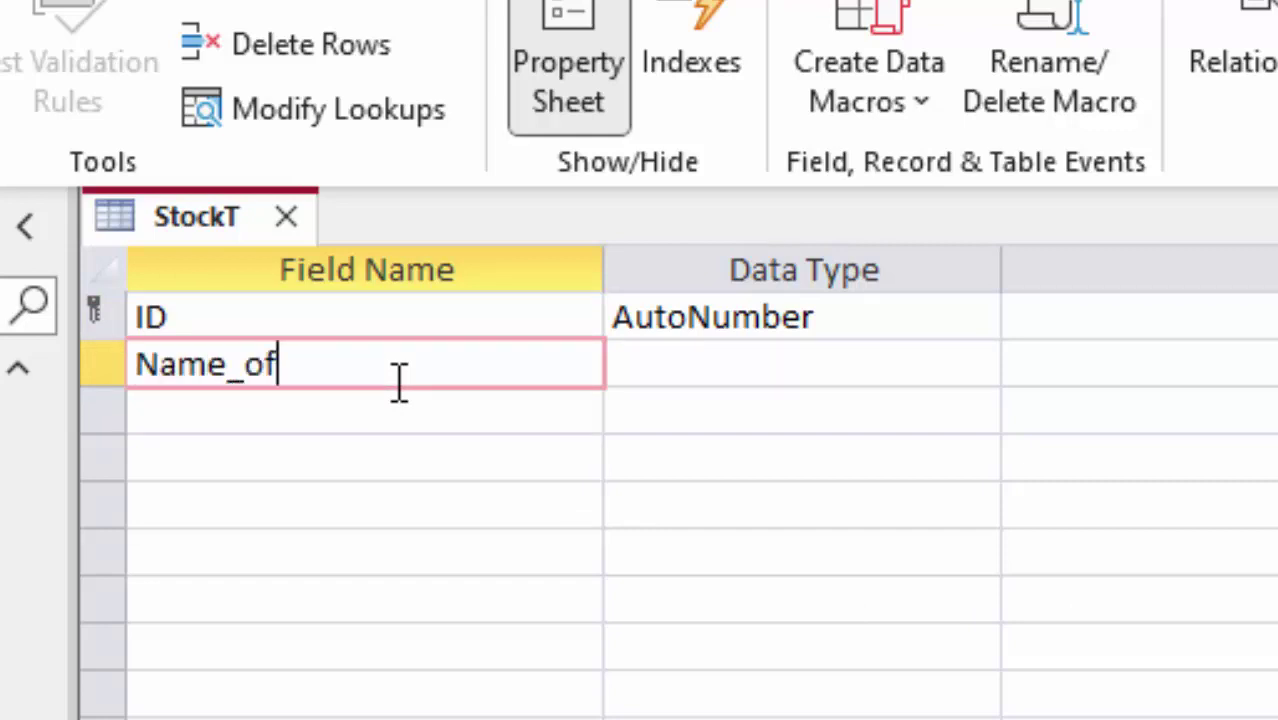
pyautogui.write('_produ')
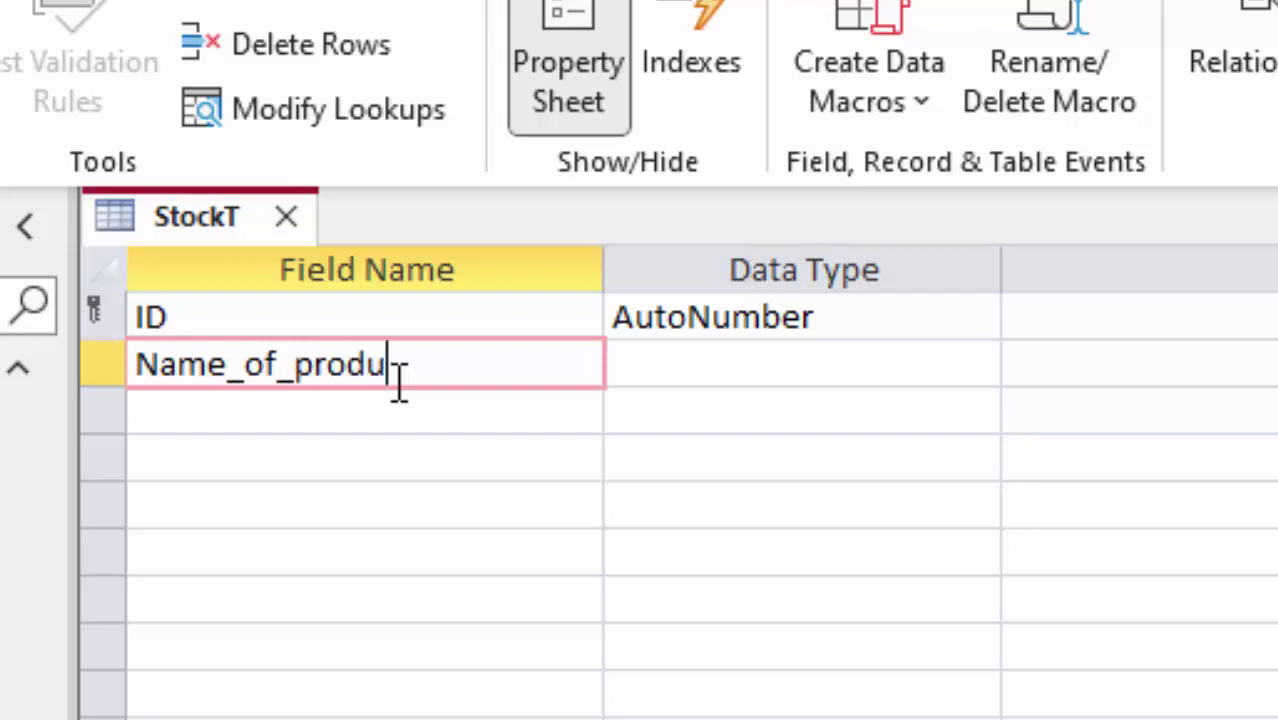
pyautogui.write('ct')
pyautogui.press('Tab')
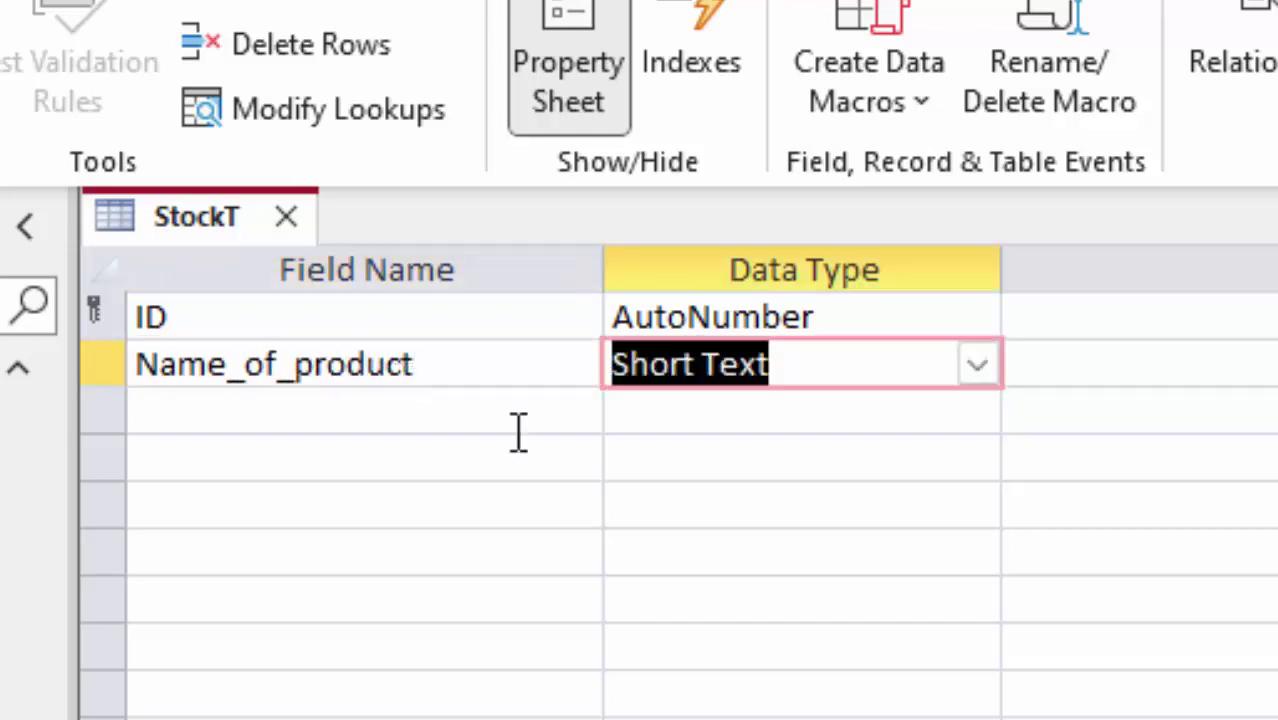
pyautogui.click(978, 368)
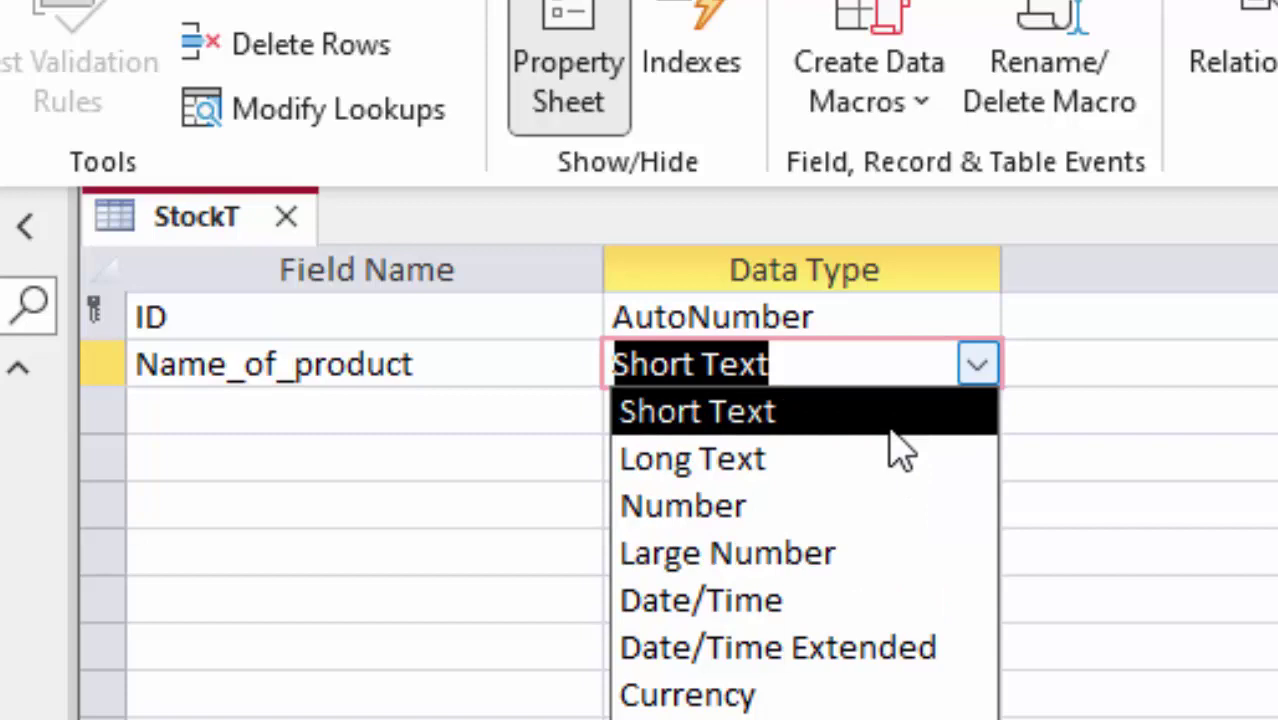
pyautogui.click(890, 432)
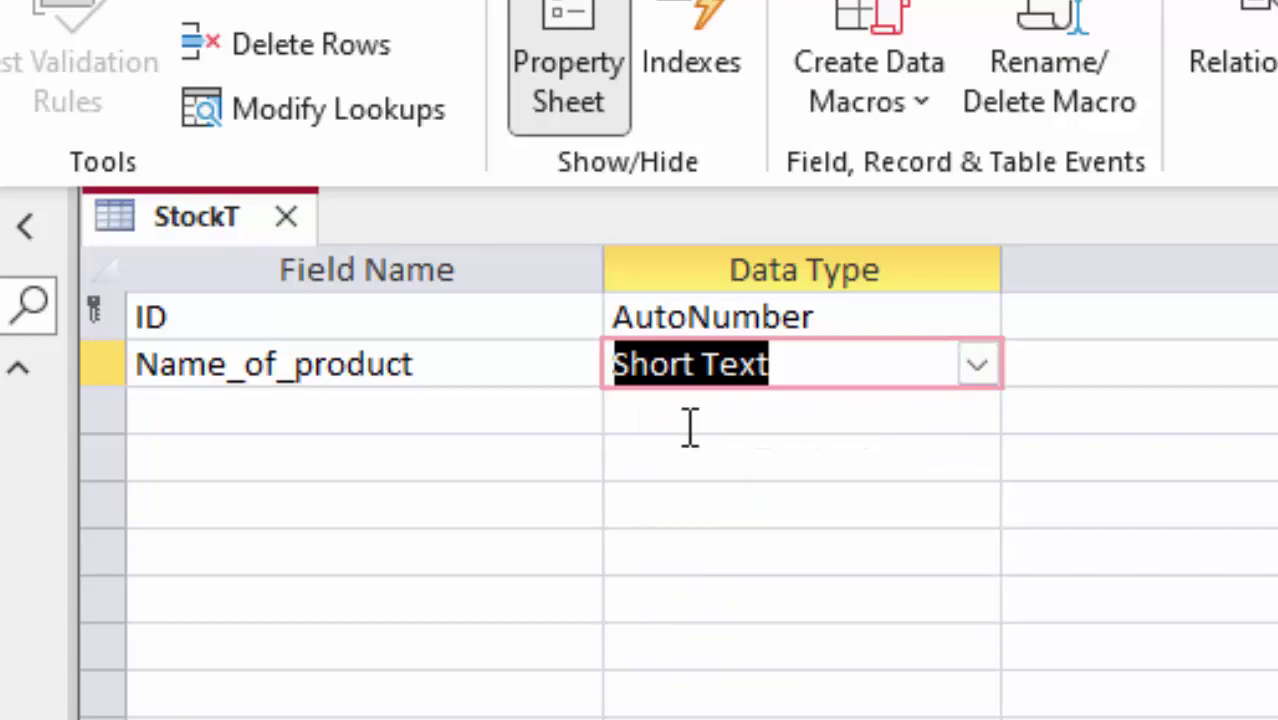
# - Add a Price field with the Currency data type
pyautogui.click(343, 418)
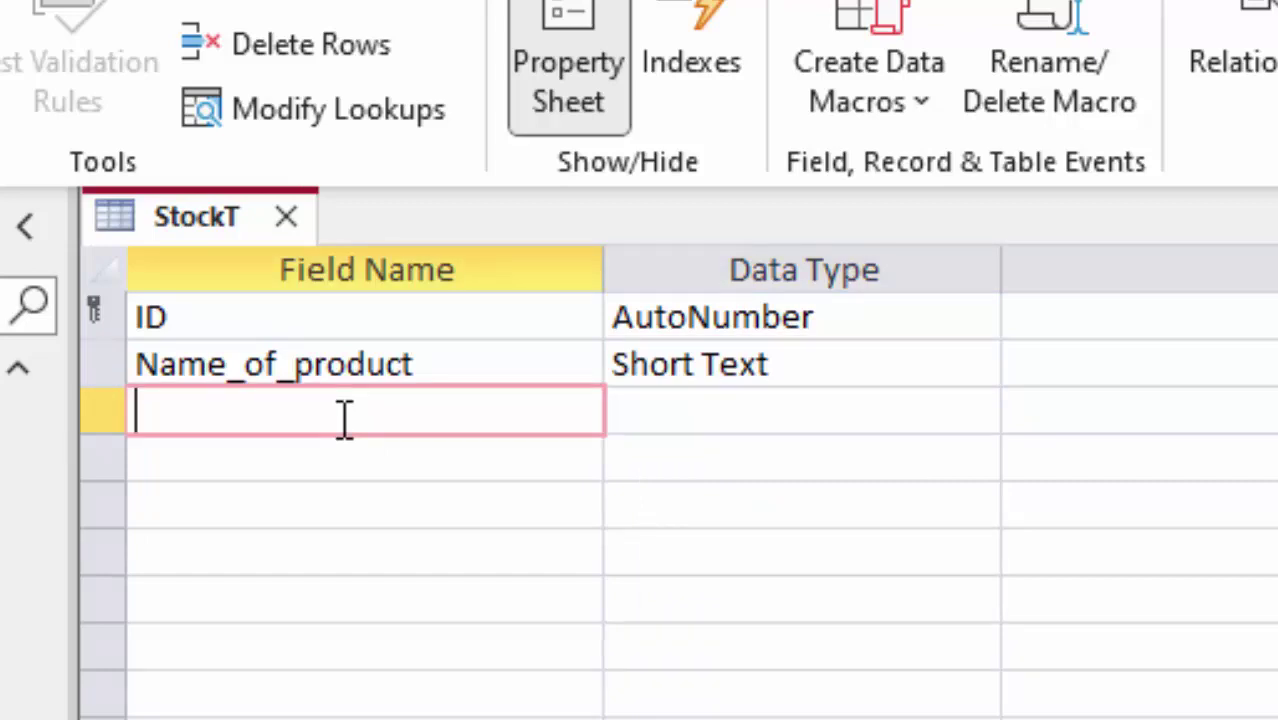
pyautogui.write('Pri')
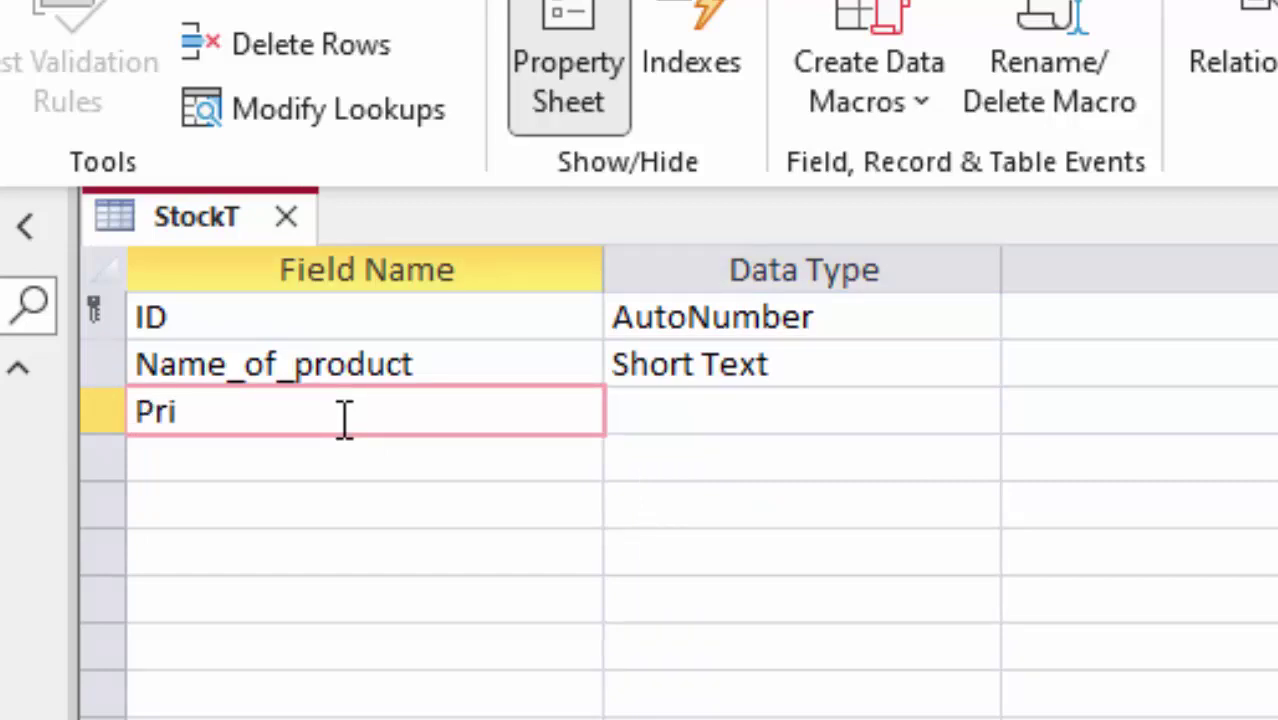
pyautogui.write('ce')
pyautogui.press('Tab')
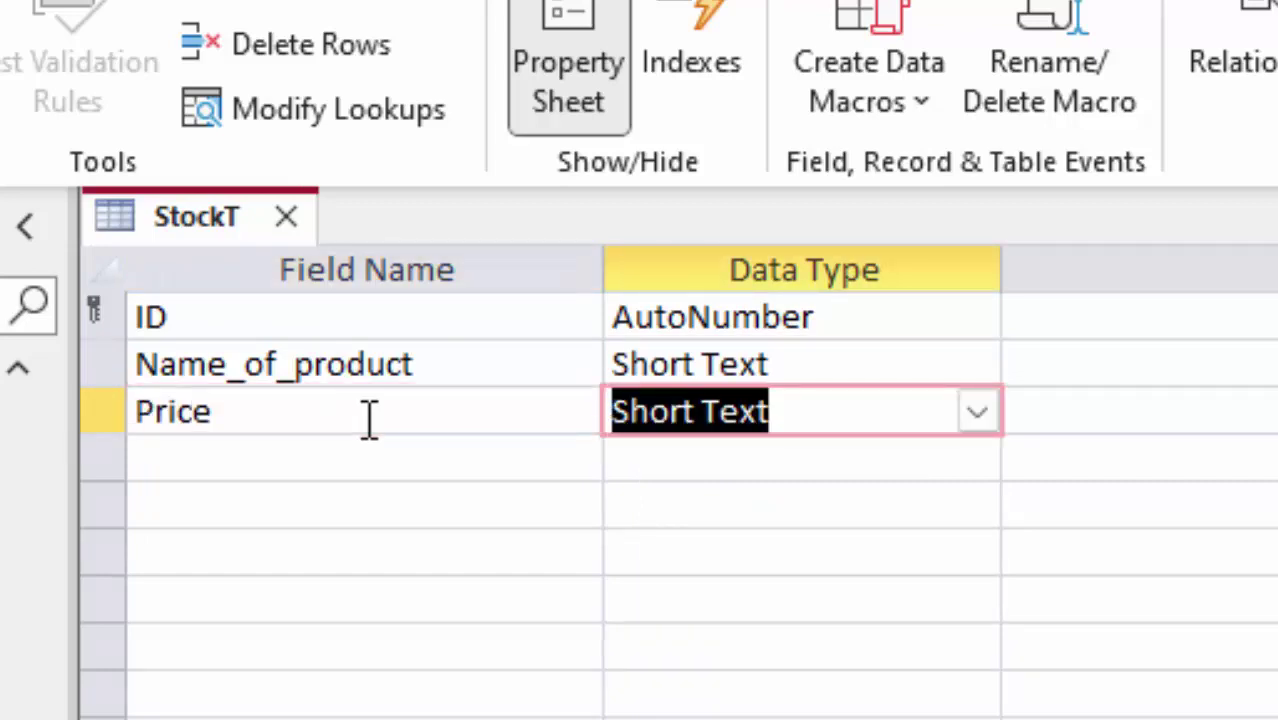
pyautogui.click(977, 412)
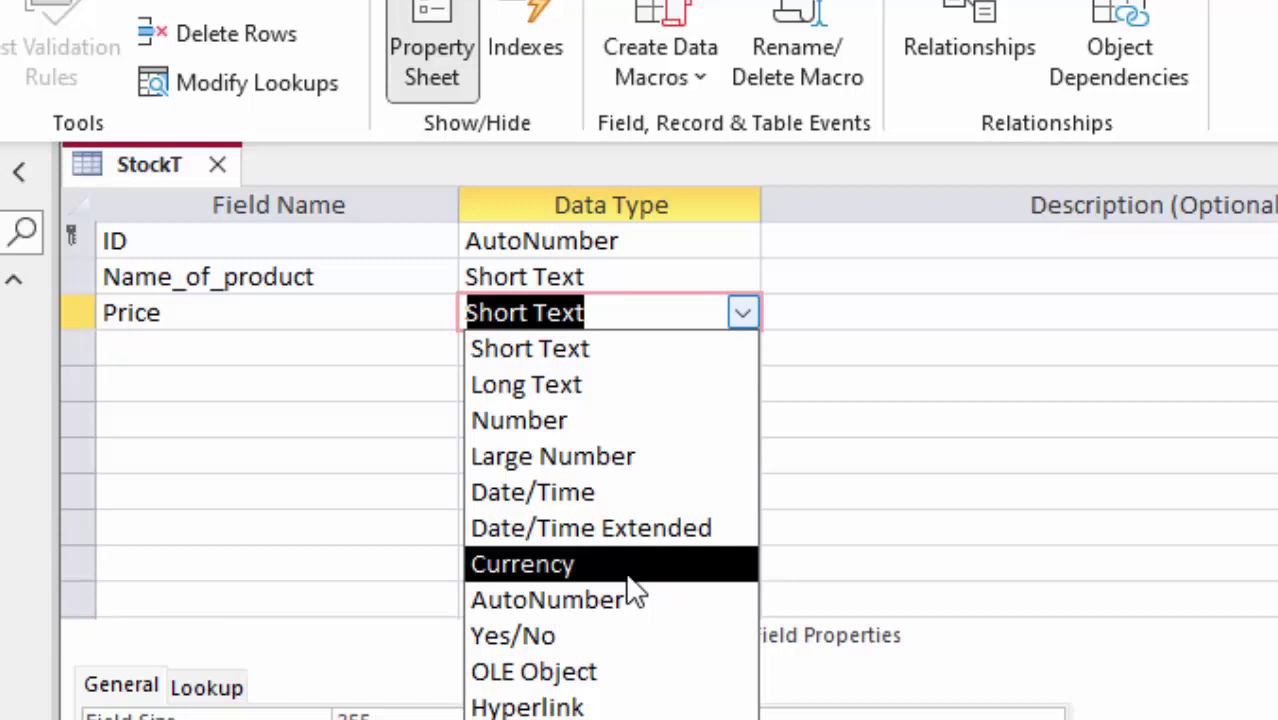
pyautogui.click(628, 578)
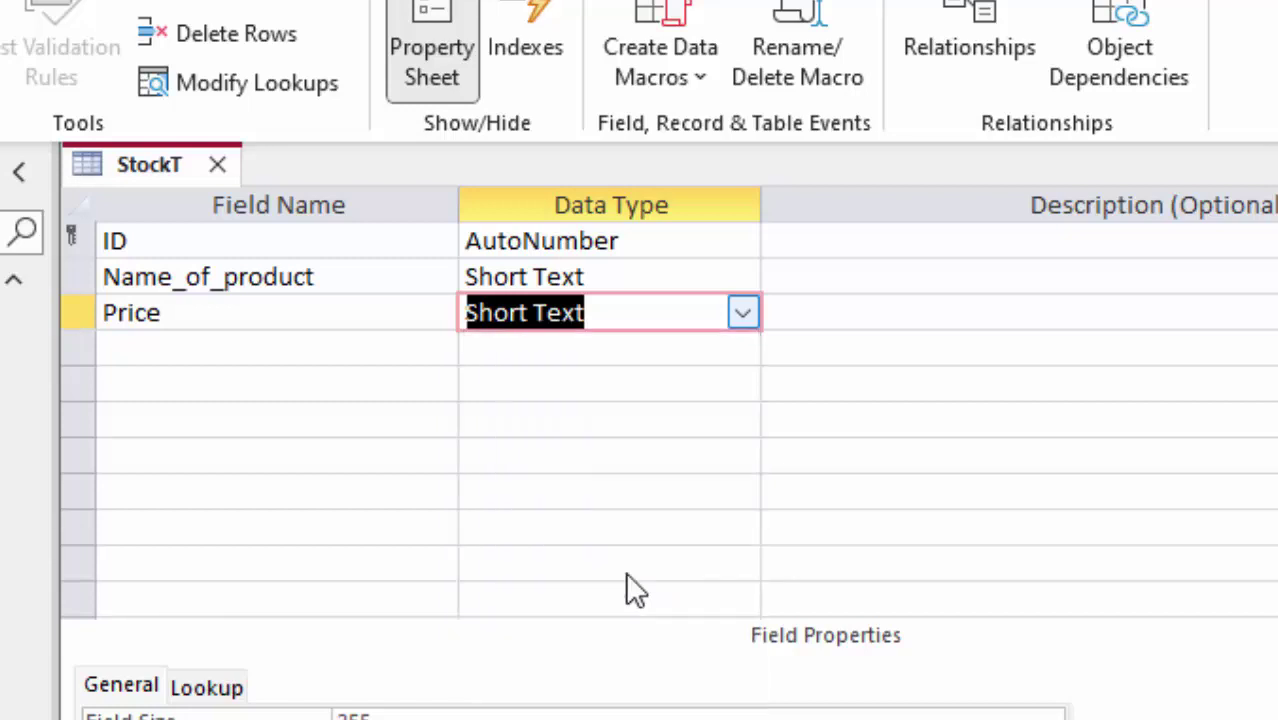
pyautogui.write('Currency')
# - Add a Unit field with the Number data type
pyautogui.click(279, 340)
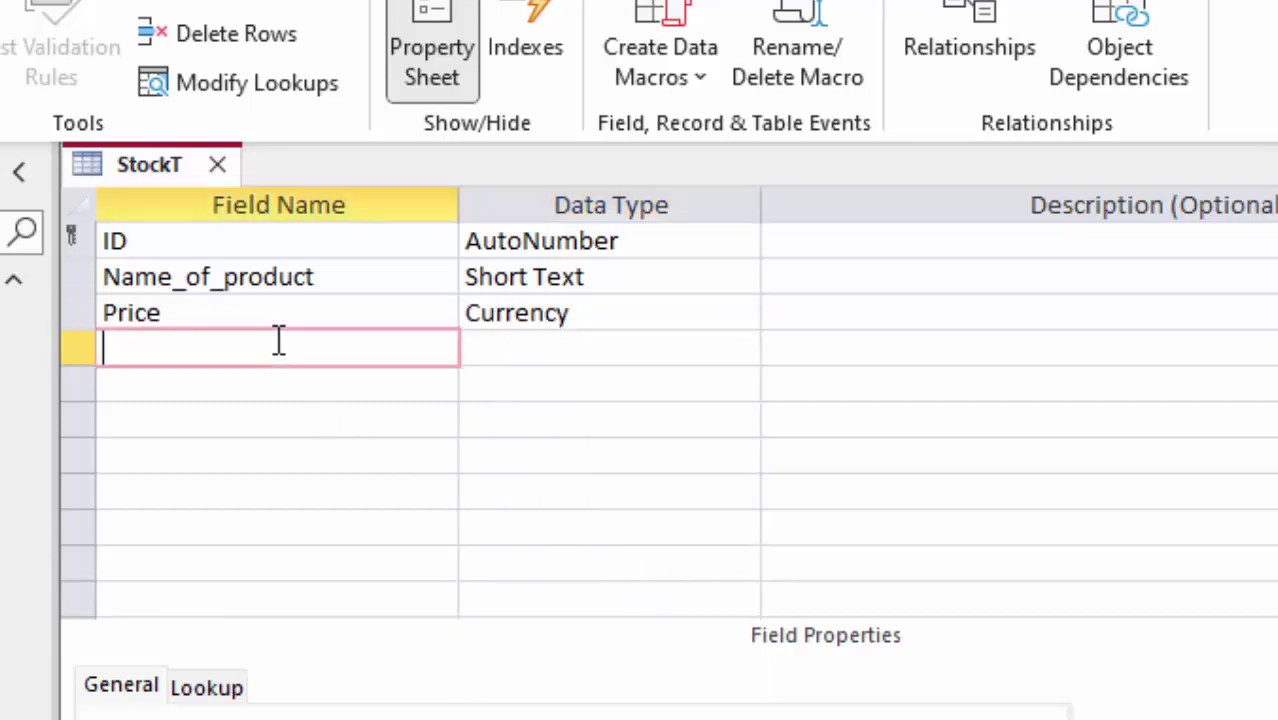
pyautogui.write('Unit')
pyautogui.press('Tab')
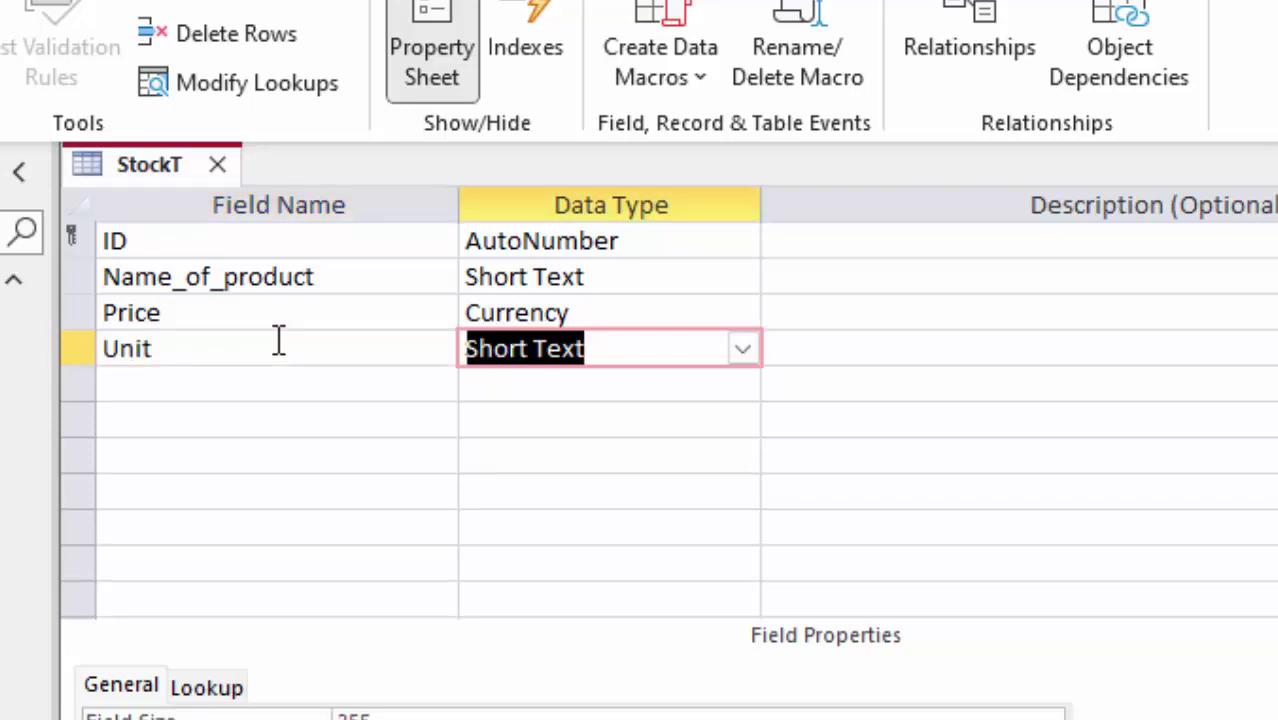
pyautogui.click(743, 349)
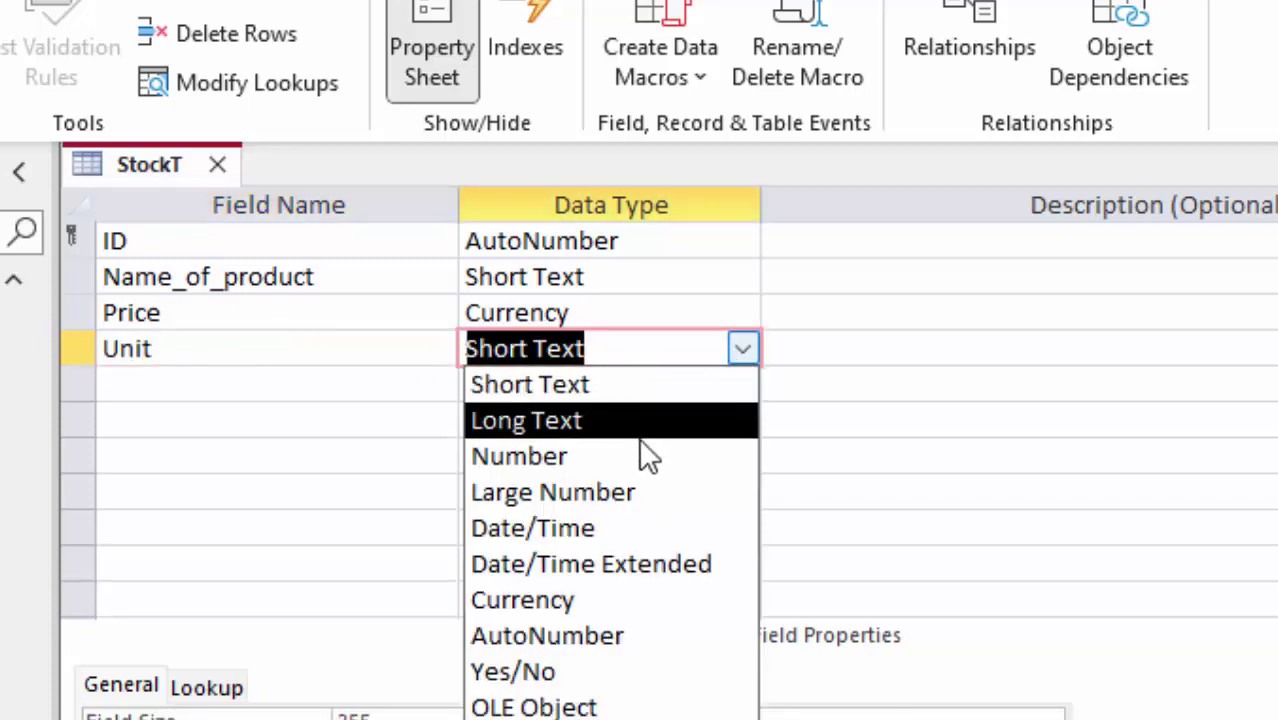
pyautogui.press('Escape')
pyautogui.write('n')
pyautogui.click(540, 717)
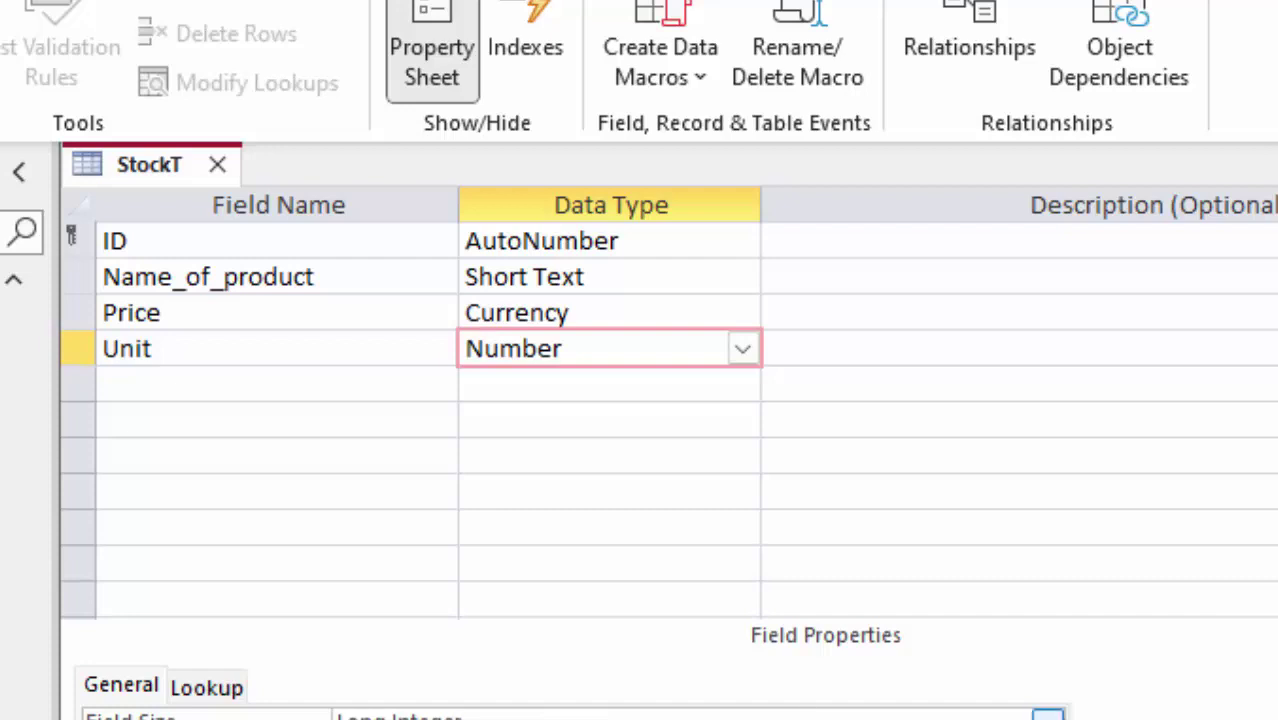
# - Add a Total field below Unit and bring up its data type list
pyautogui.click(194, 386)
pyautogui.write('T')
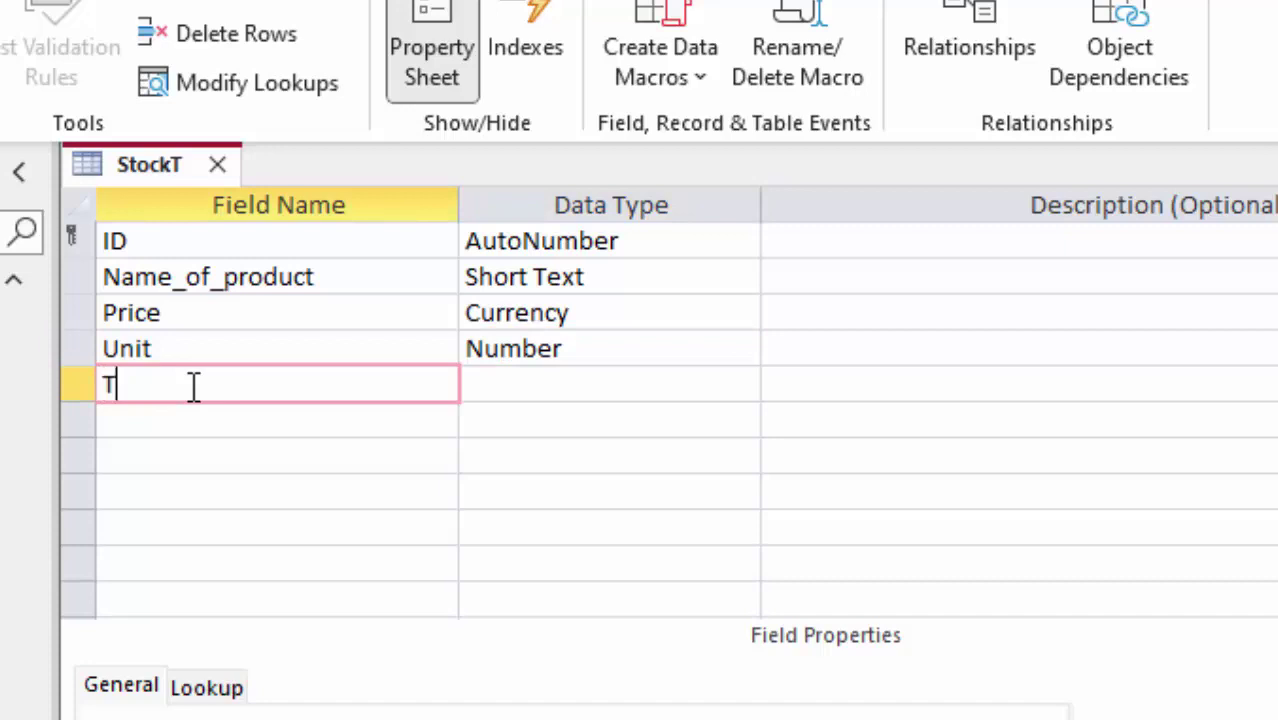
pyautogui.write('otal')
pyautogui.click(583, 396)
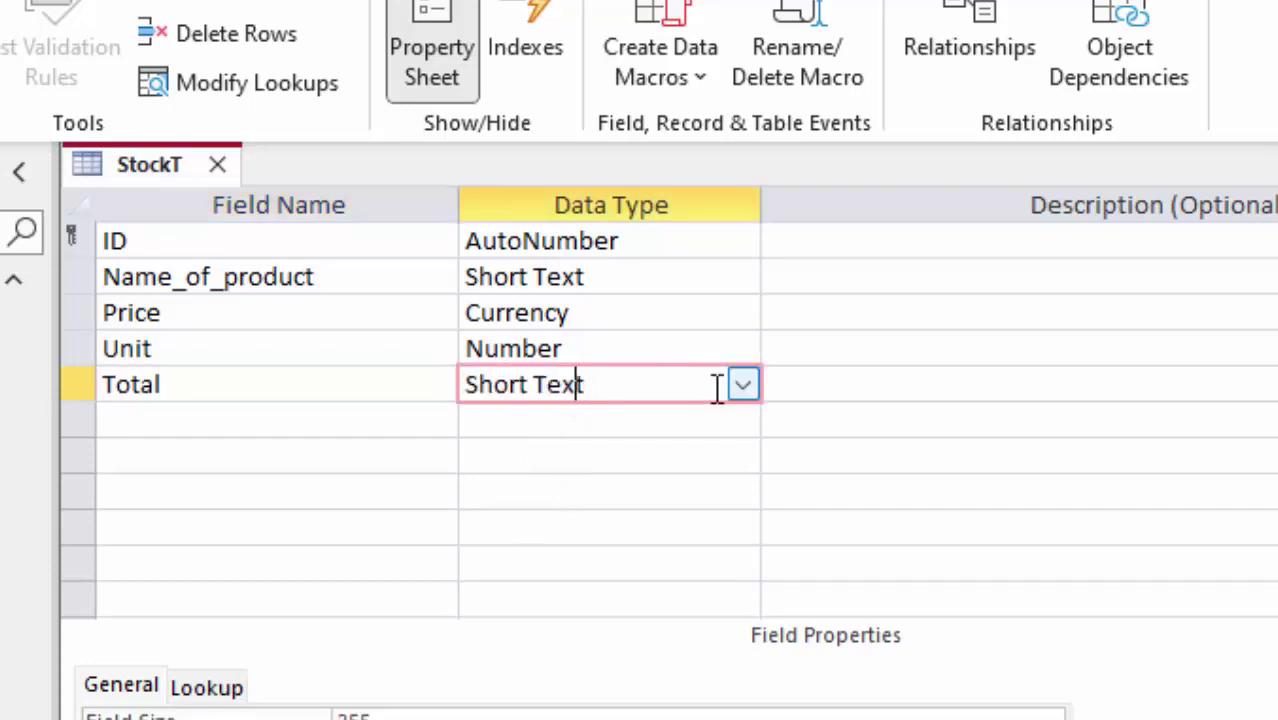
pyautogui.click(755, 388)
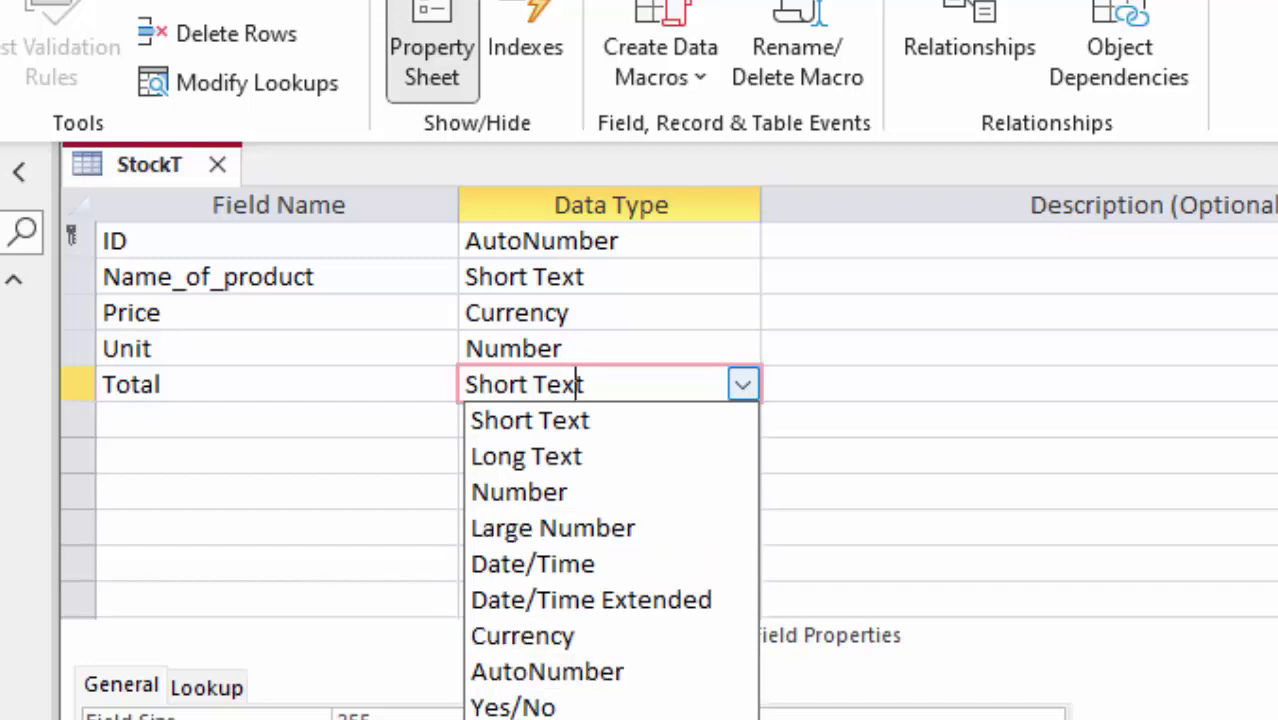
# - Make Total a Calculated field with the expression [Price]*[Unit]
pyautogui.click(530, 719)
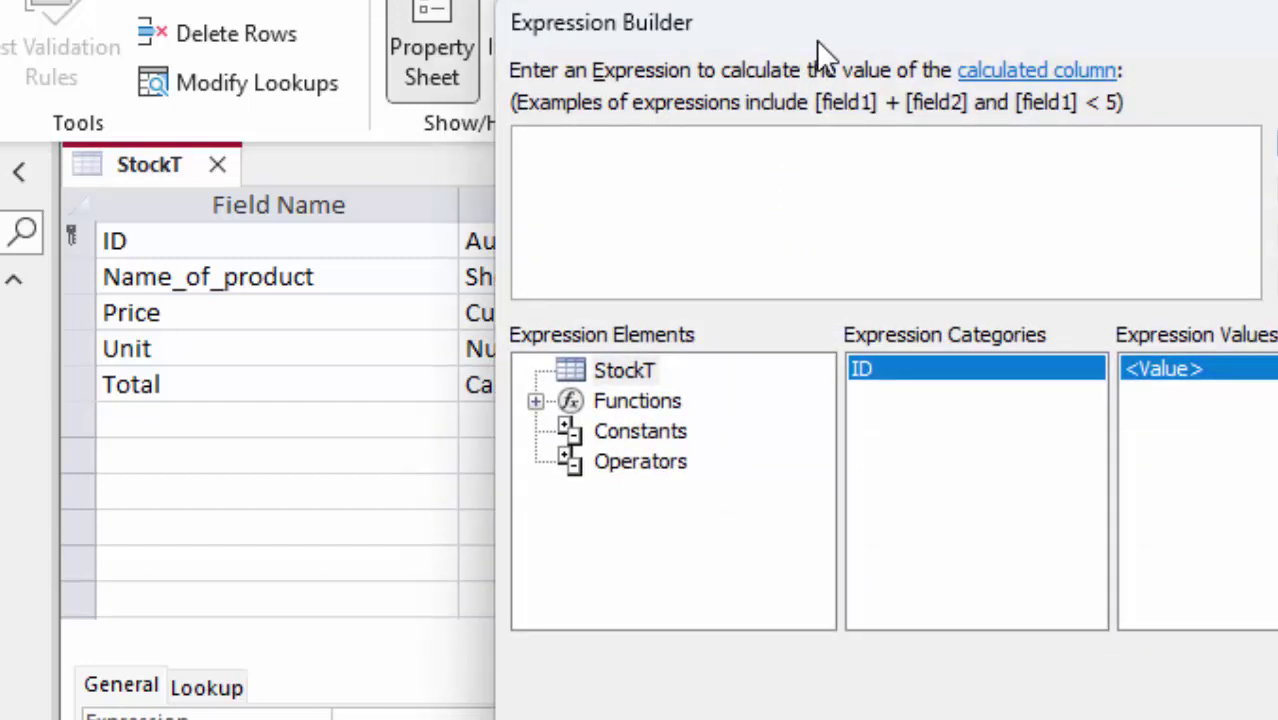
pyautogui.moveTo(825, 34); pyautogui.dragTo(975, 70)
pyautogui.write('[Price] *')
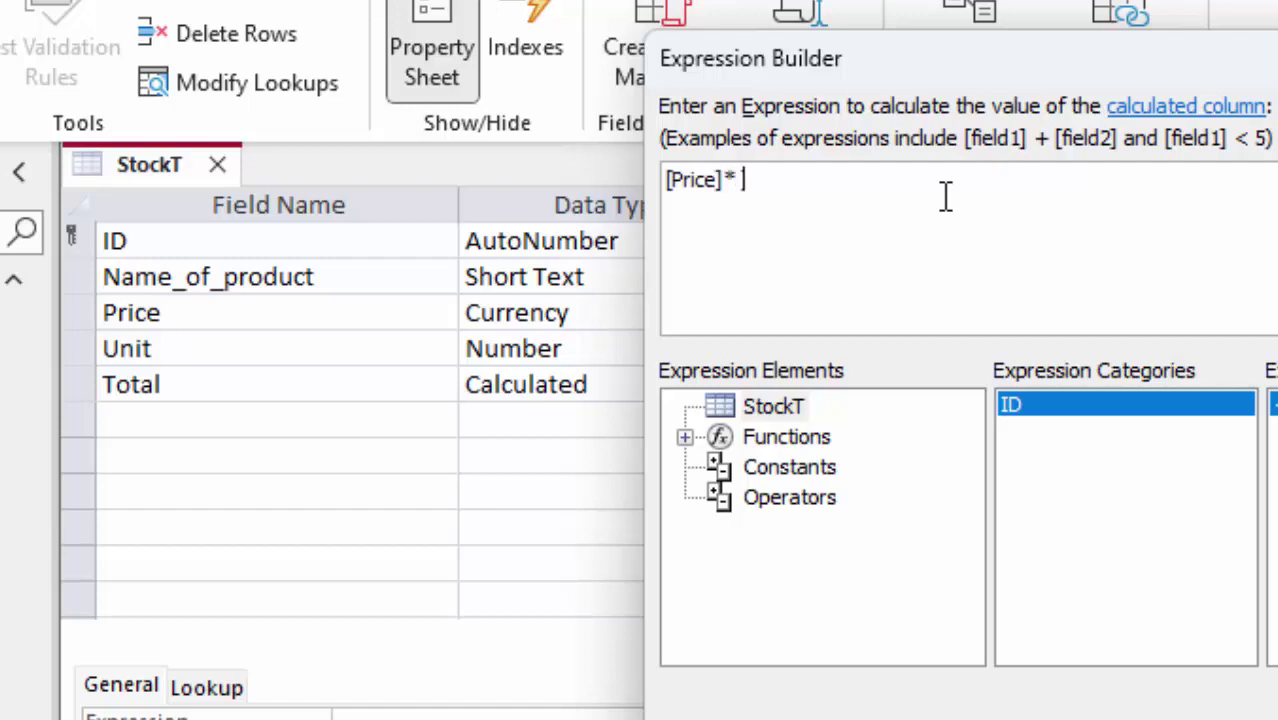
pyautogui.write('[Unit')
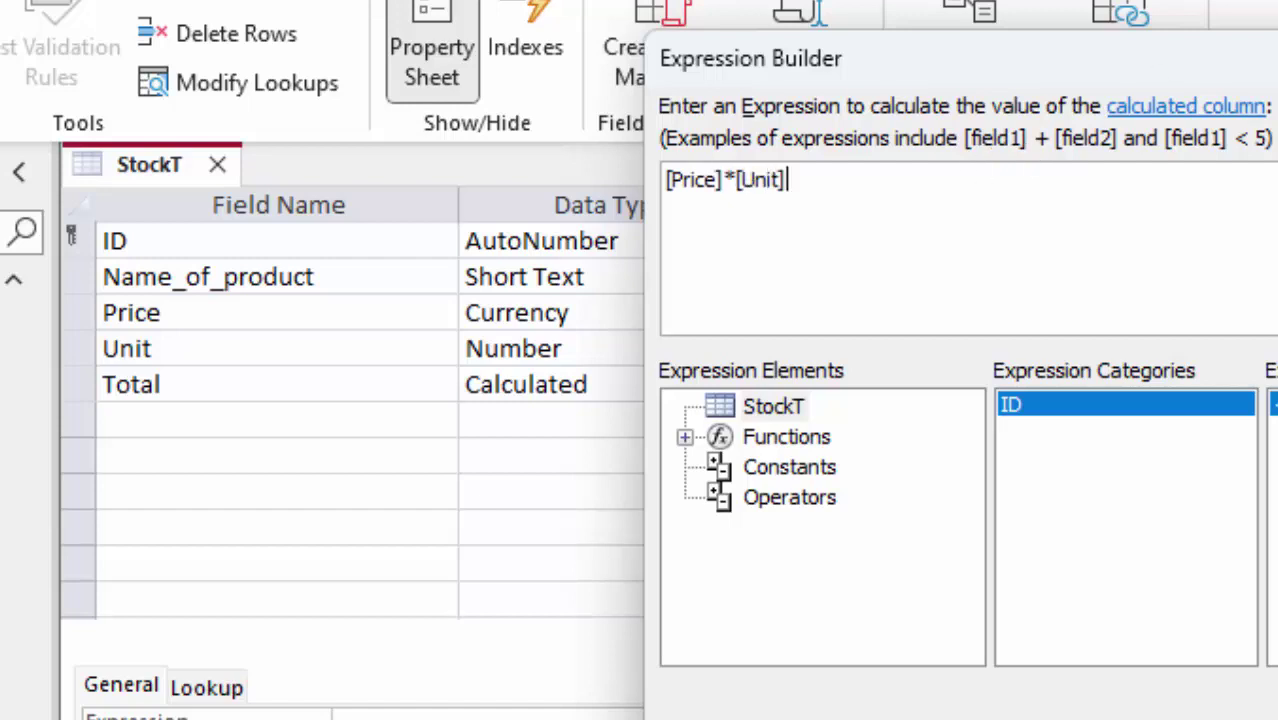
pyautogui.press('Return')
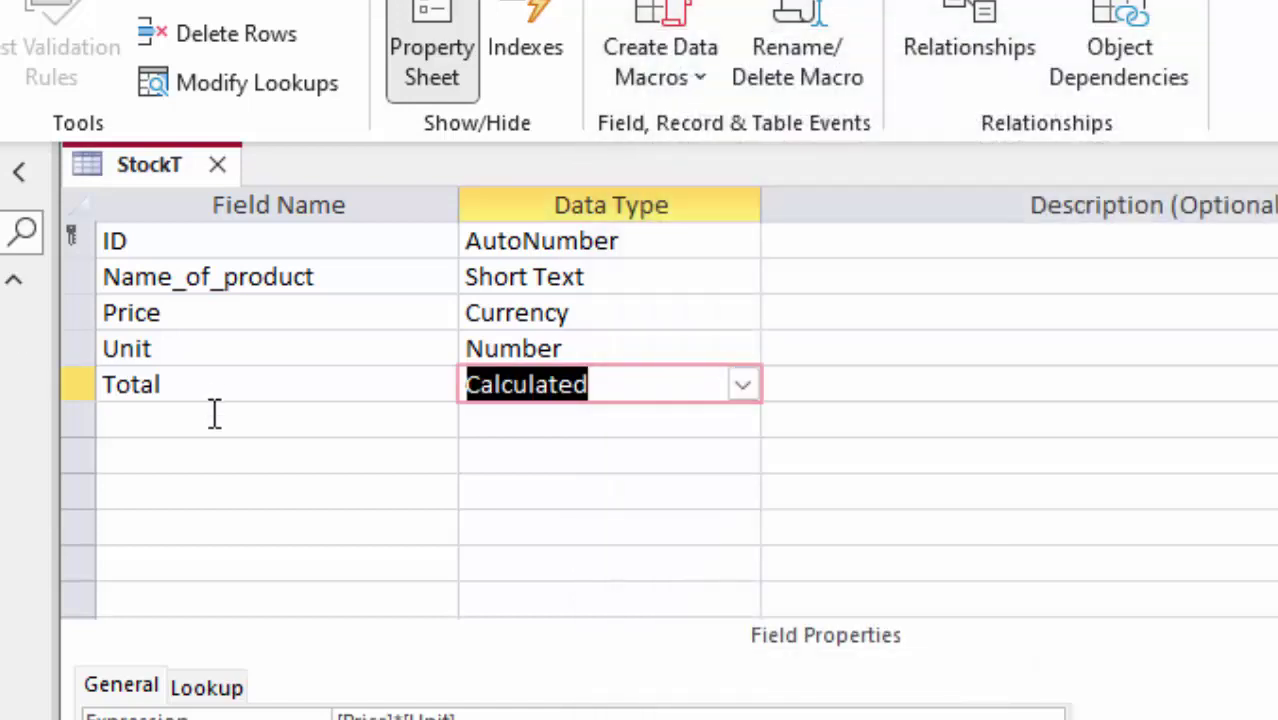
# - Add a 'Discount in Percentage' field below Total with the Number data type
pyautogui.click(214, 414)
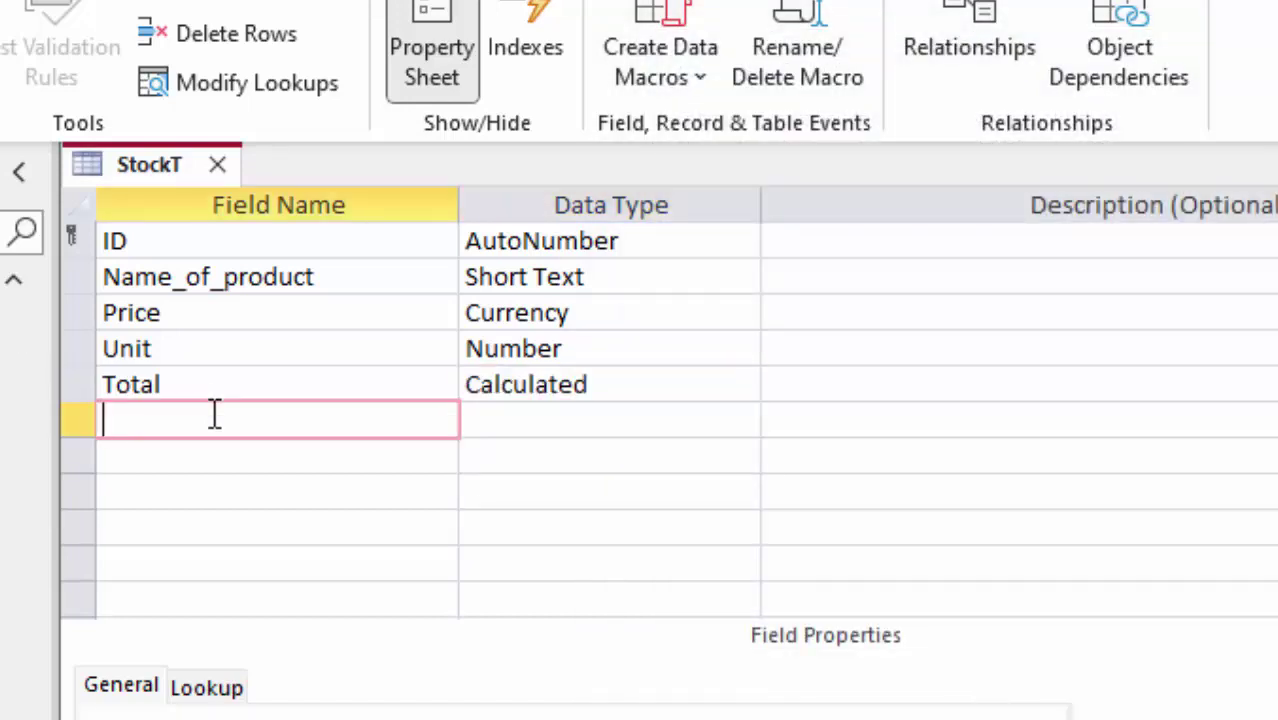
pyautogui.write('Discou')
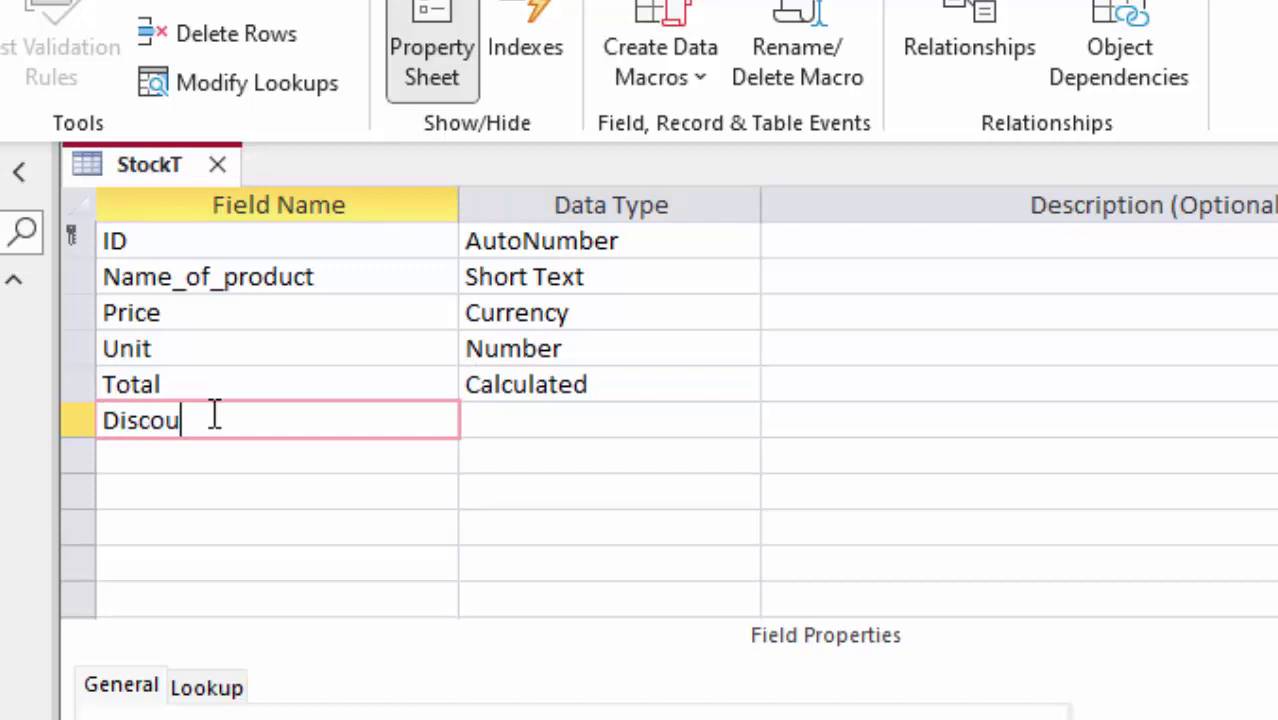
pyautogui.write('nt ')
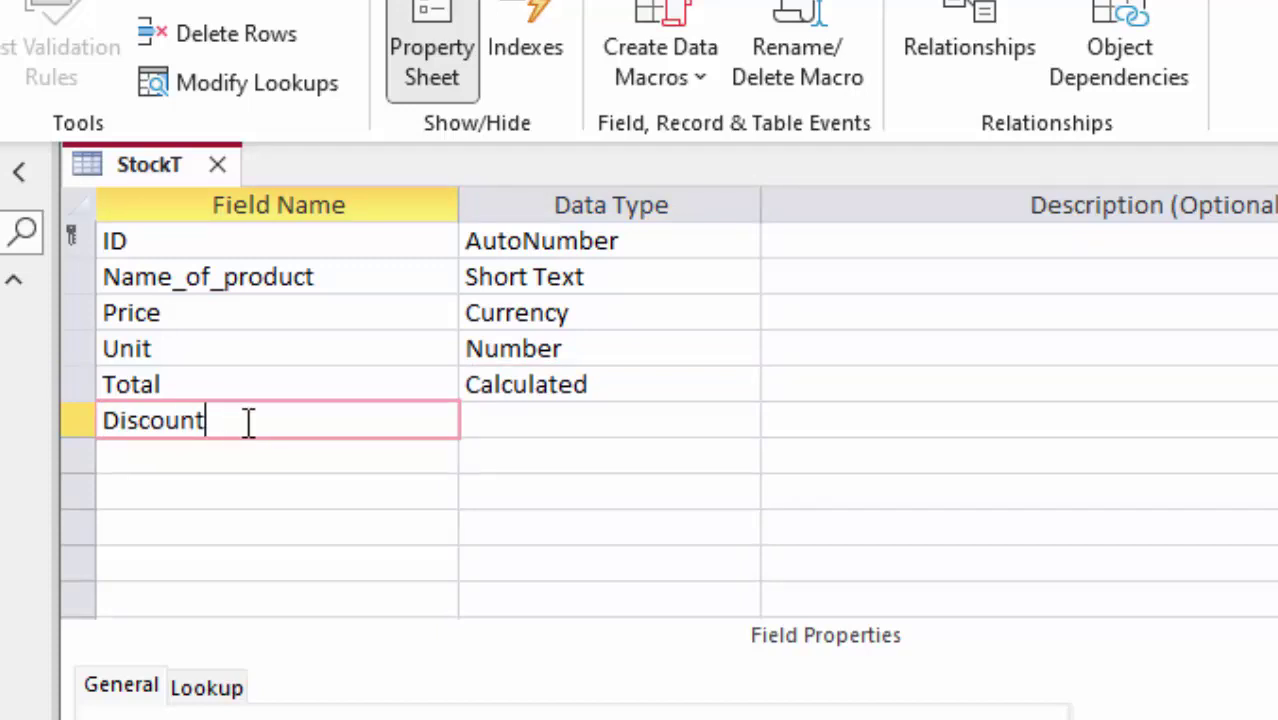
pyautogui.write('in ')
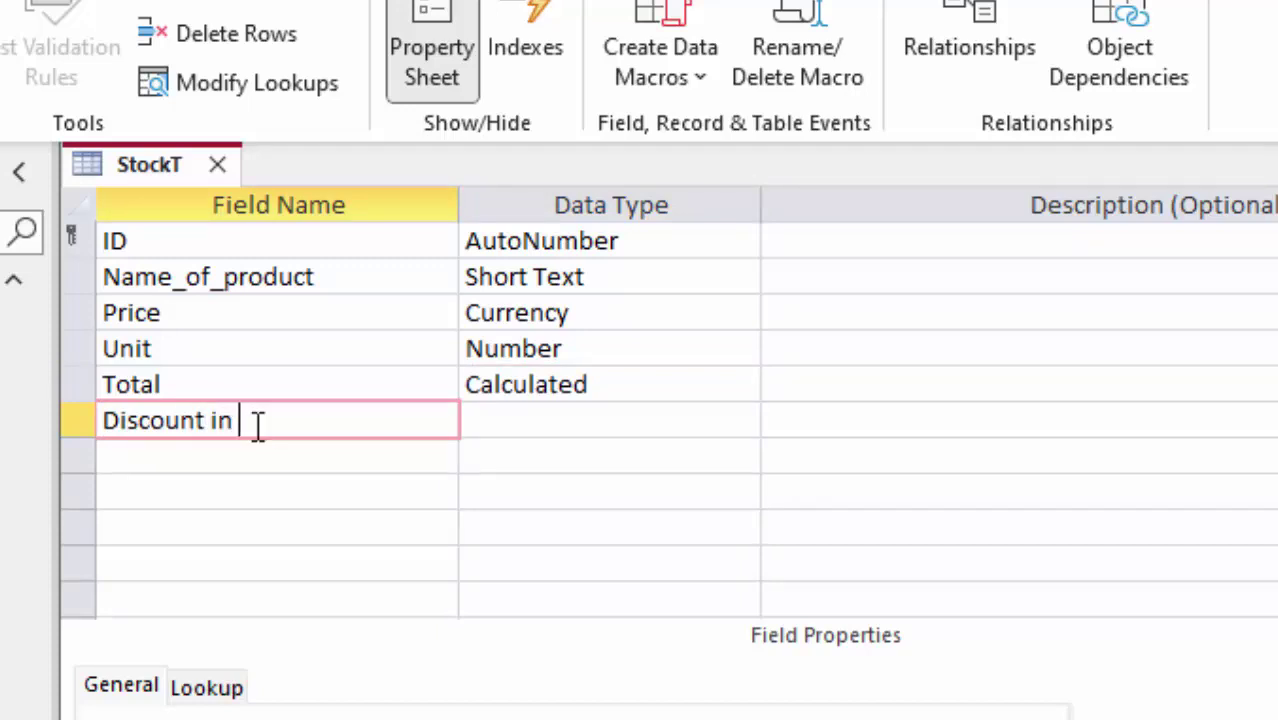
pyautogui.write('Percent')
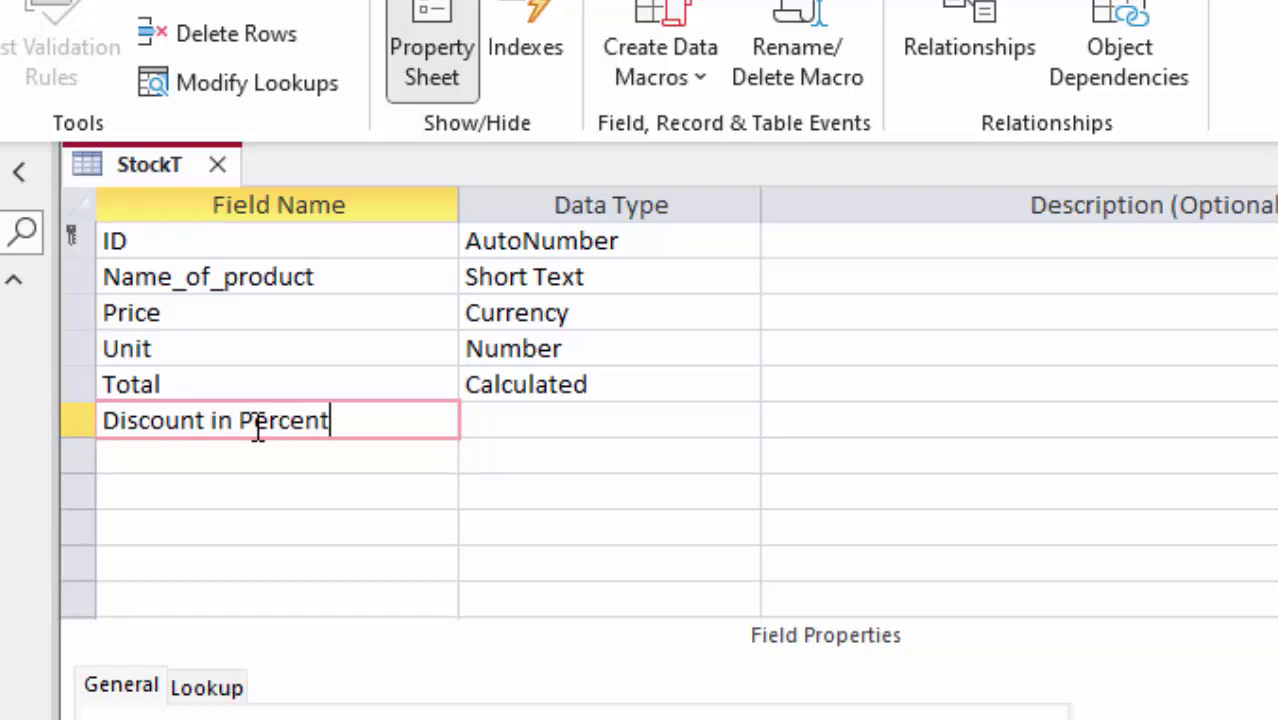
pyautogui.write('age')
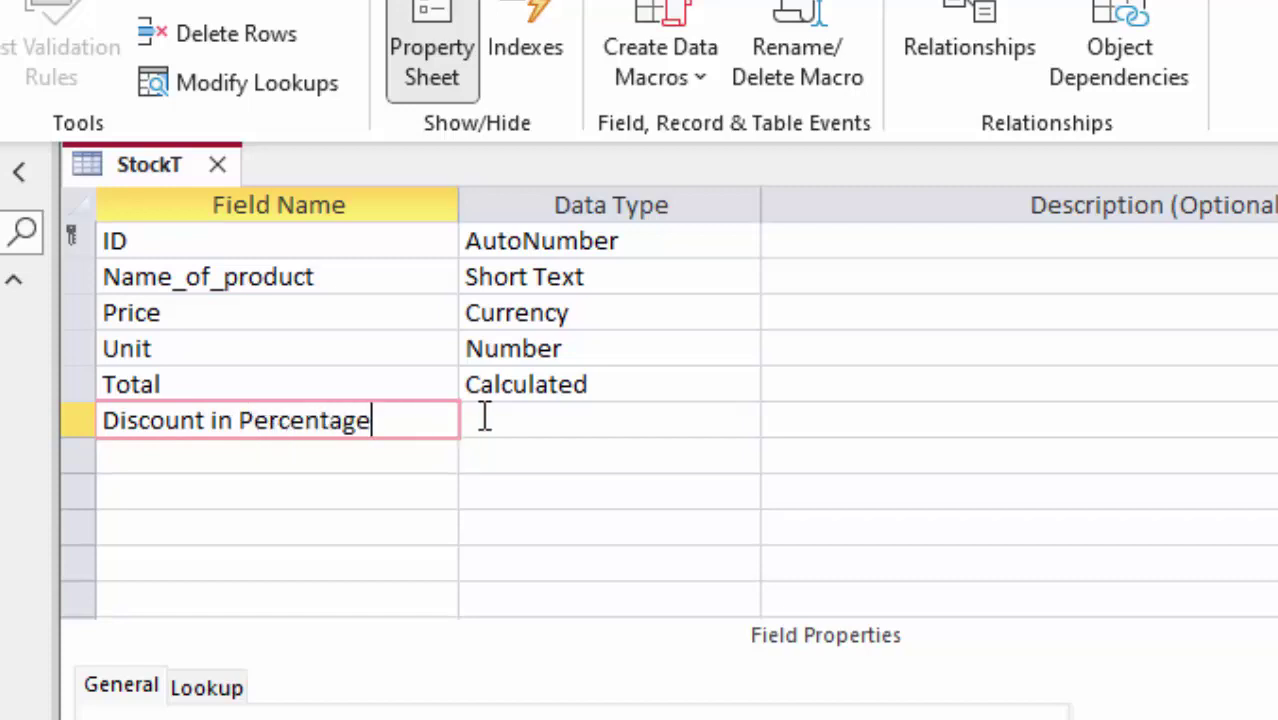
pyautogui.click(485, 420)
pyautogui.click(744, 421)
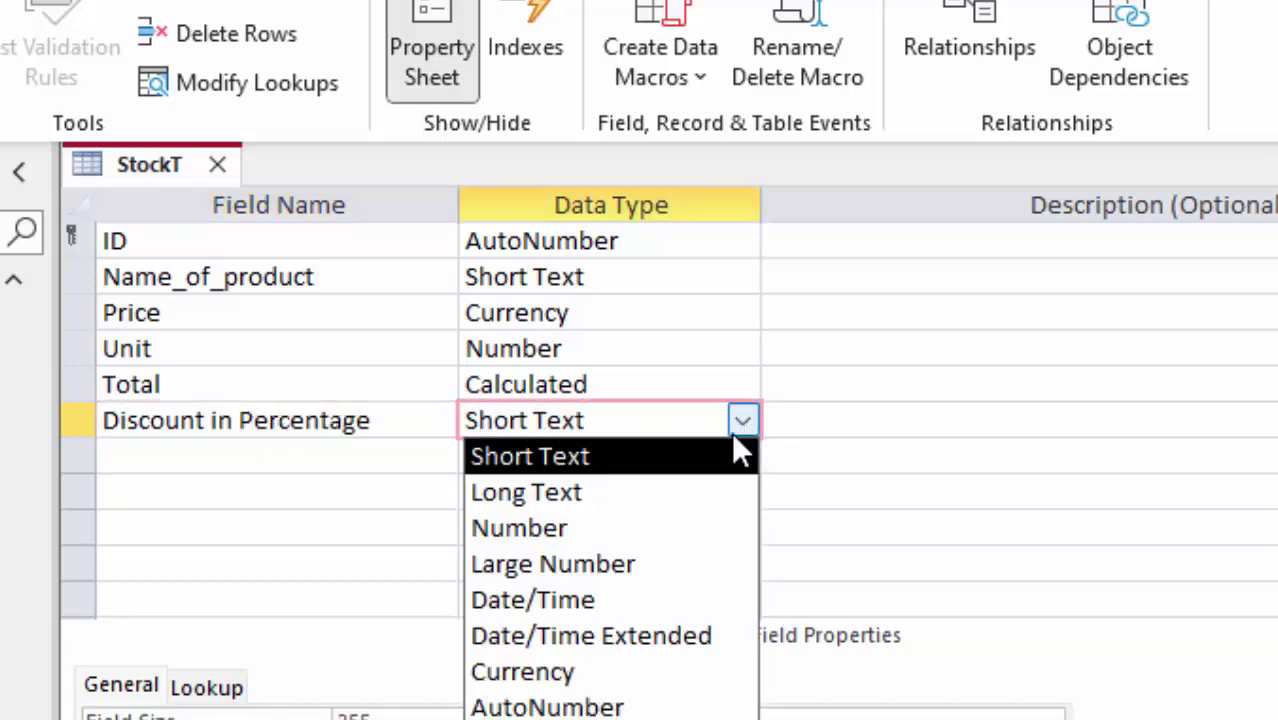
pyautogui.click(686, 530)
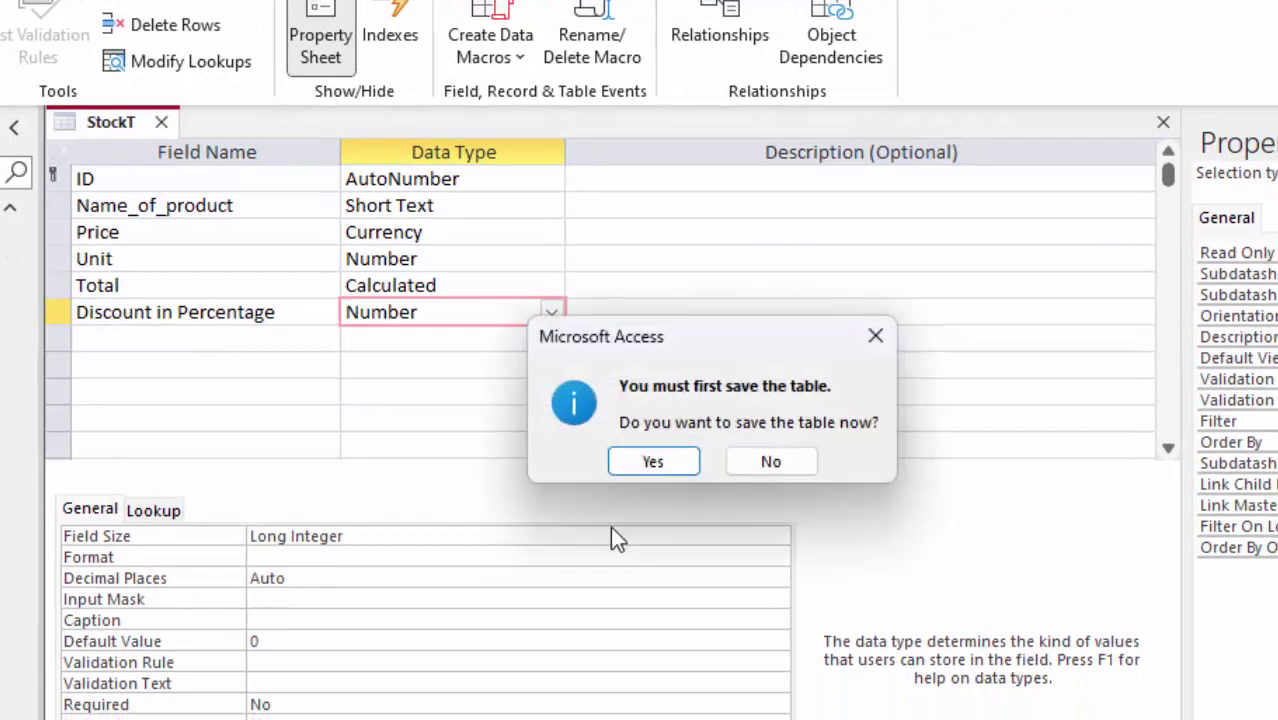
# - Save the table and enter a Laptop record priced 50,000 with 7 units
pyautogui.click(665, 459)
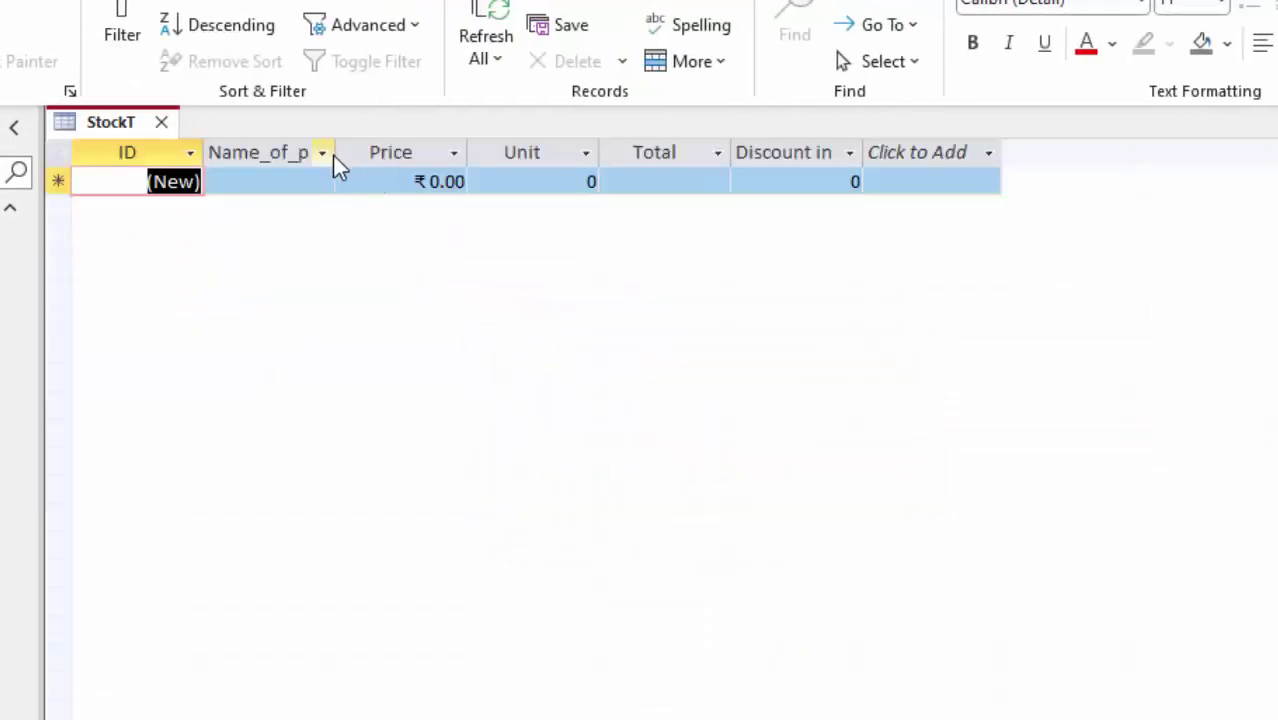
pyautogui.moveTo(336, 152); pyautogui.dragTo(408, 152)
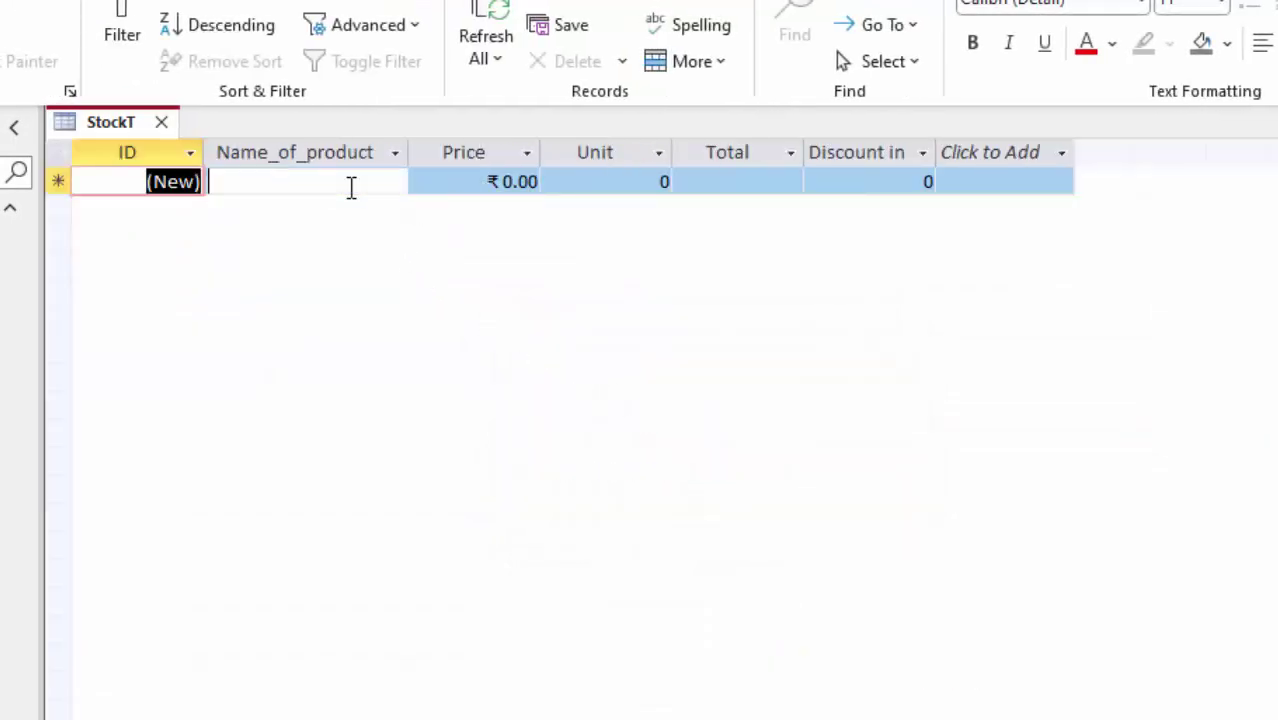
pyautogui.click(351, 186)
pyautogui.write('L')
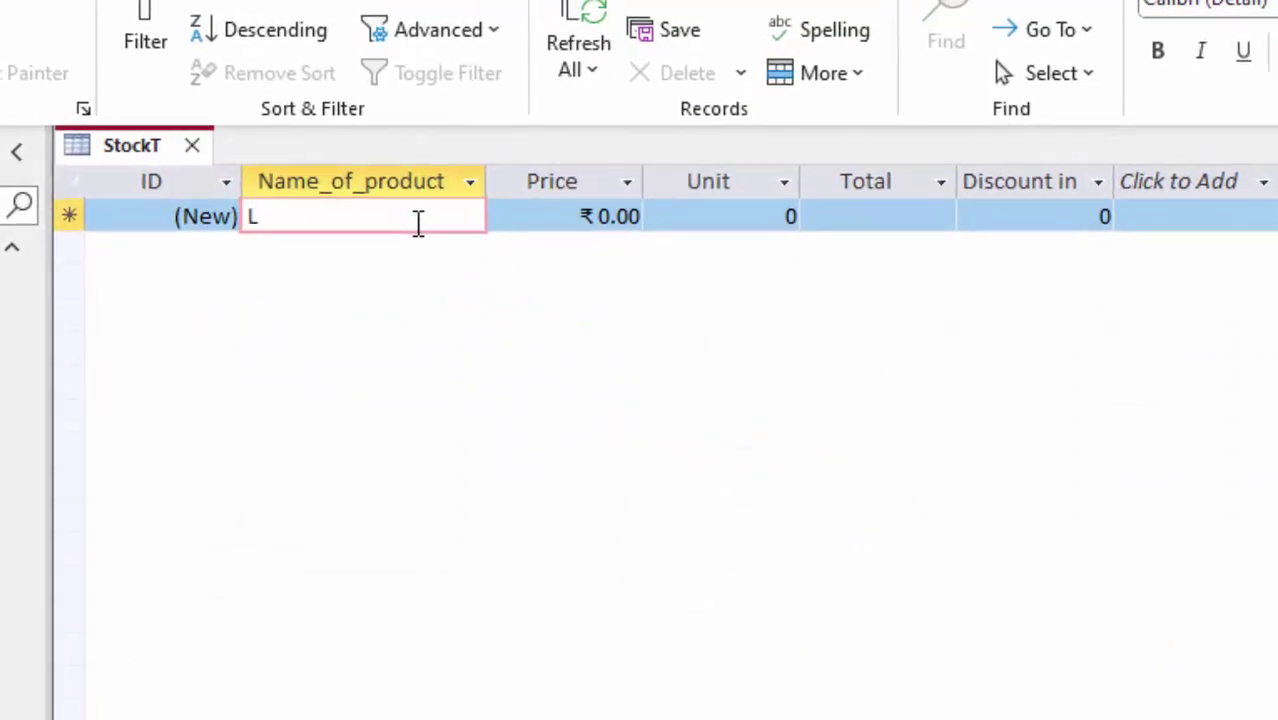
pyautogui.write('aptop')
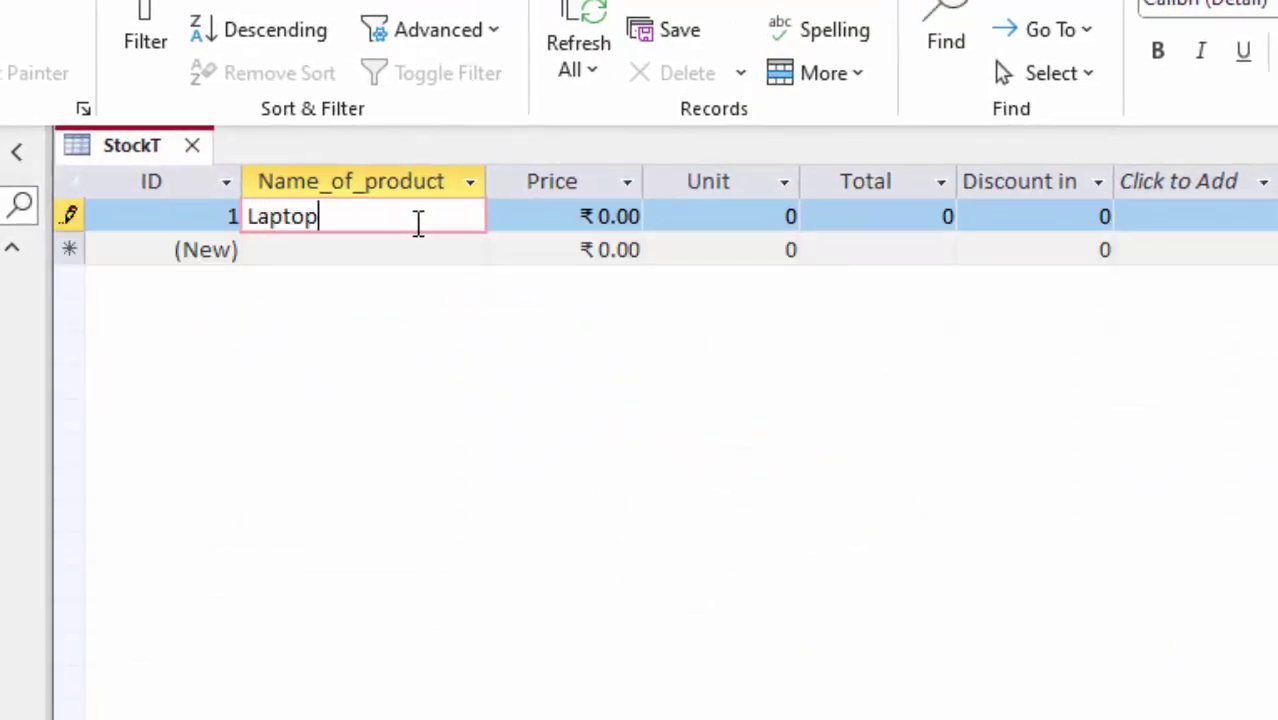
pyautogui.press('Tab')
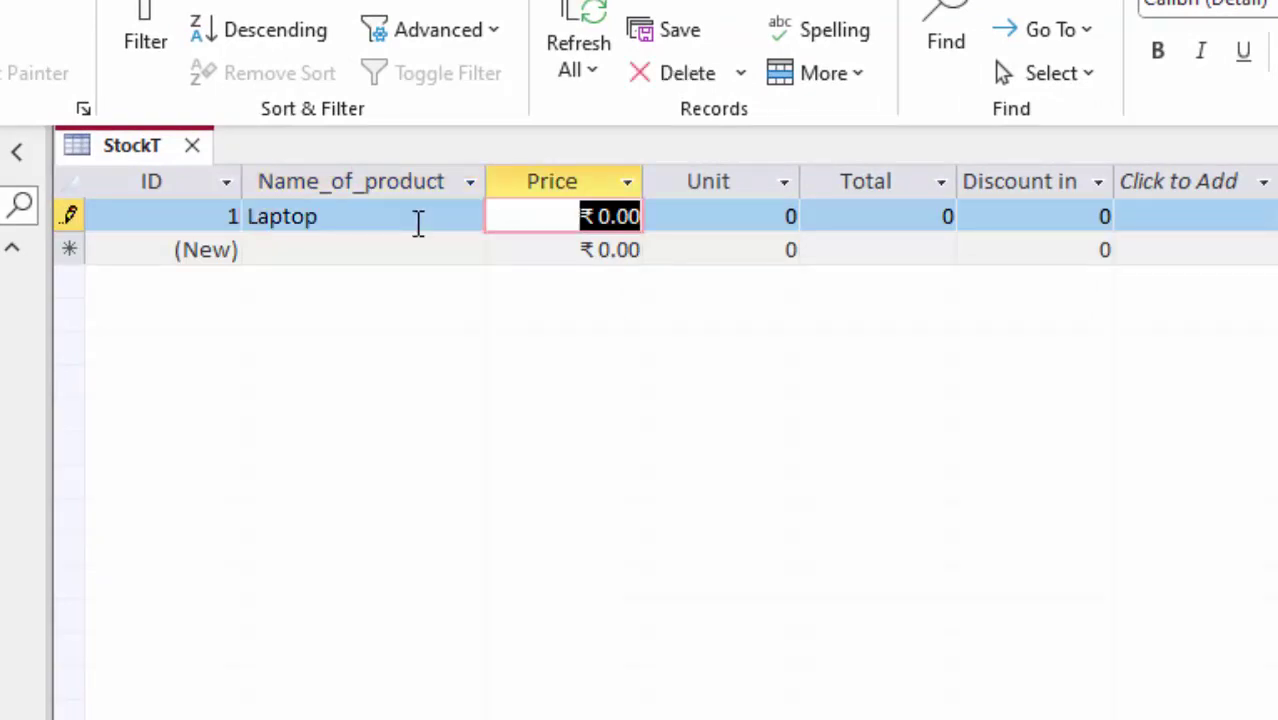
pyautogui.write('50,0')
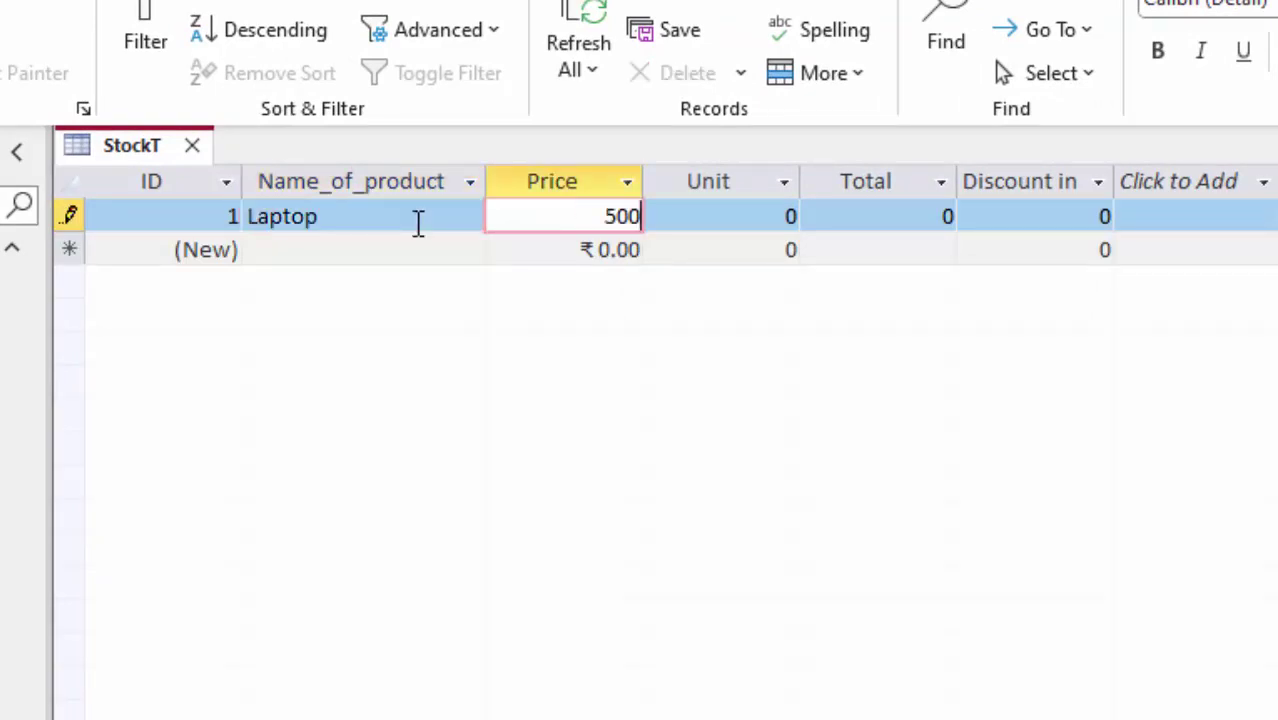
pyautogui.write('0')
pyautogui.press('Tab')
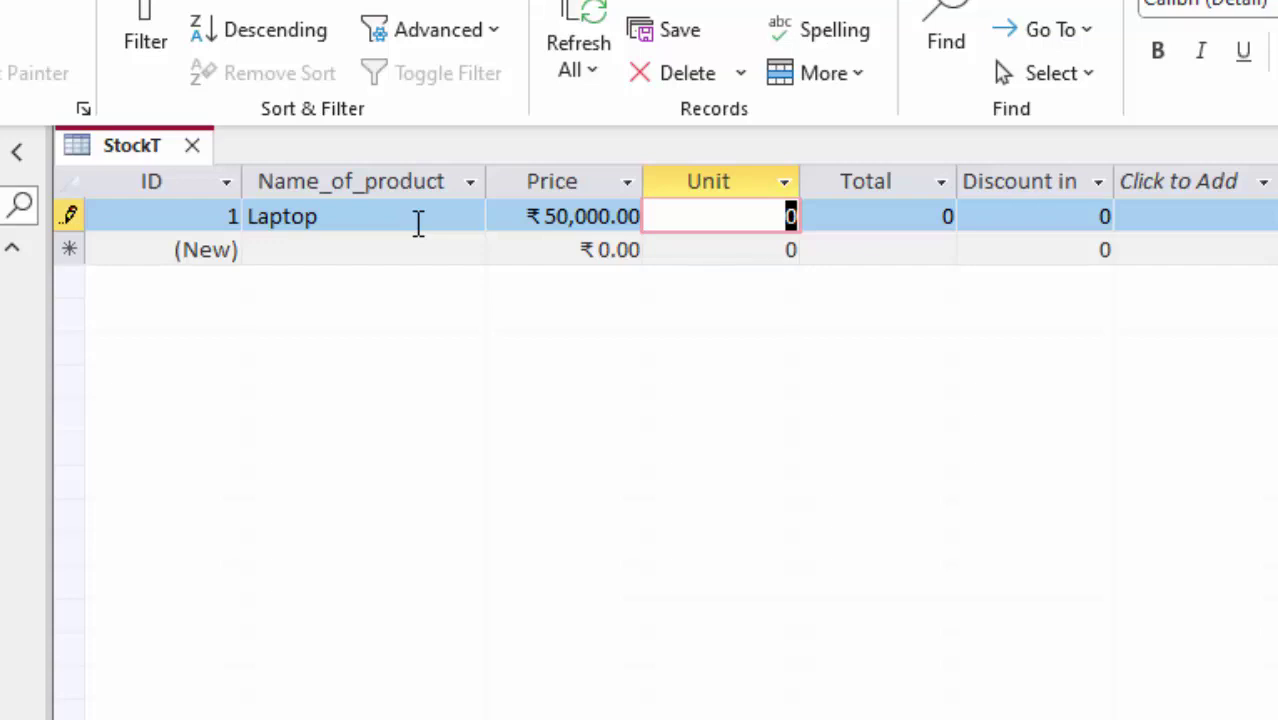
pyautogui.write('7')
pyautogui.press('Tab')
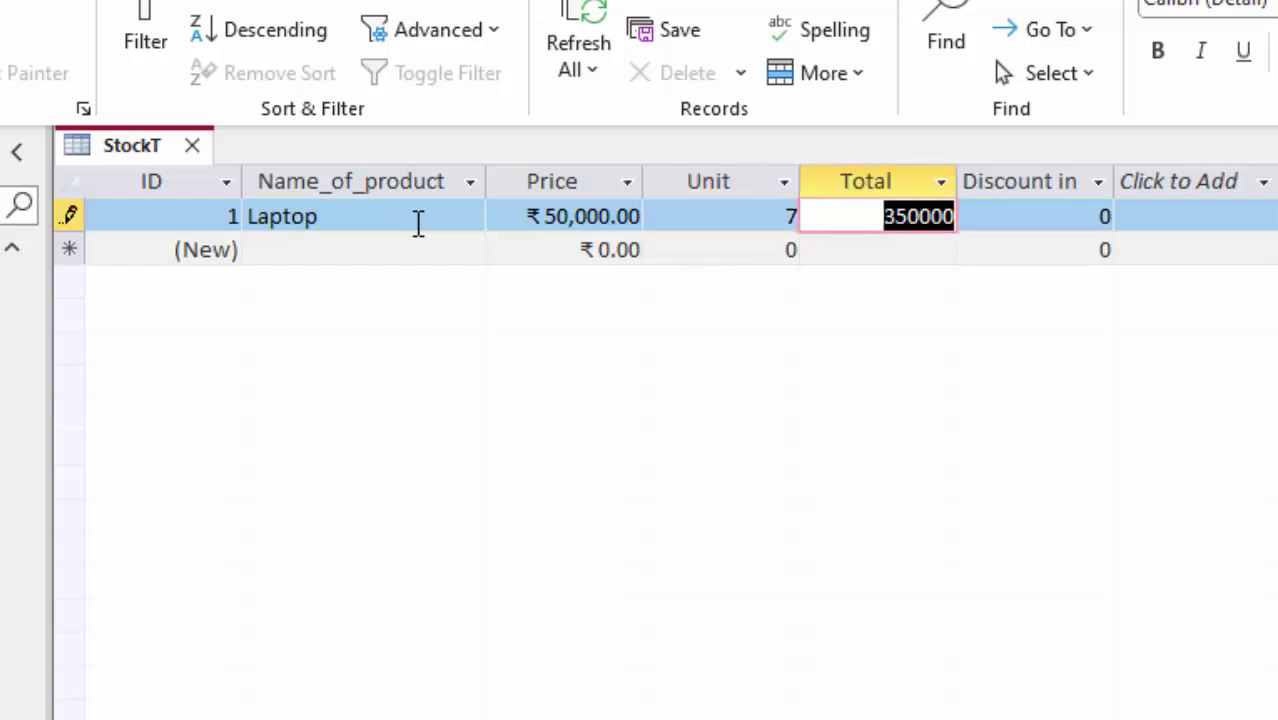
# - Enter a 5% discount for Laptop and widen the Discount in Percentage column
pyautogui.press('Tab')
pyautogui.press('BackSpace')
pyautogui.write('5')
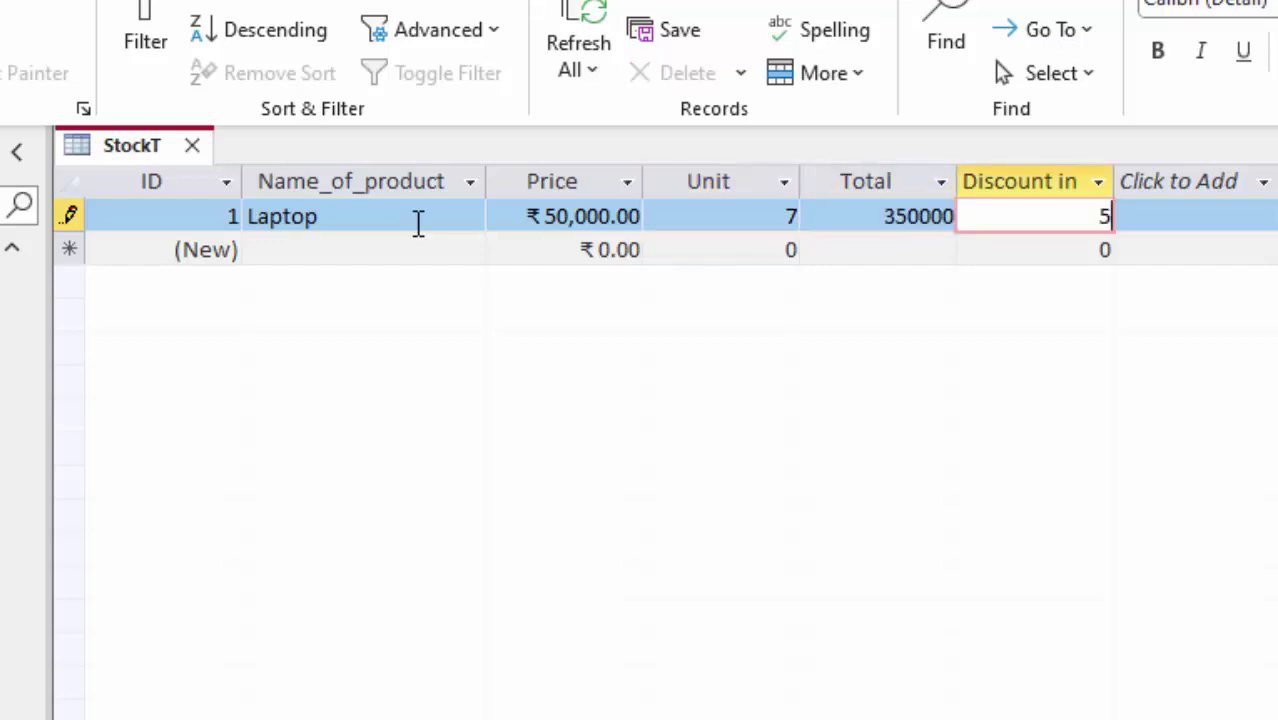
pyautogui.write('%')
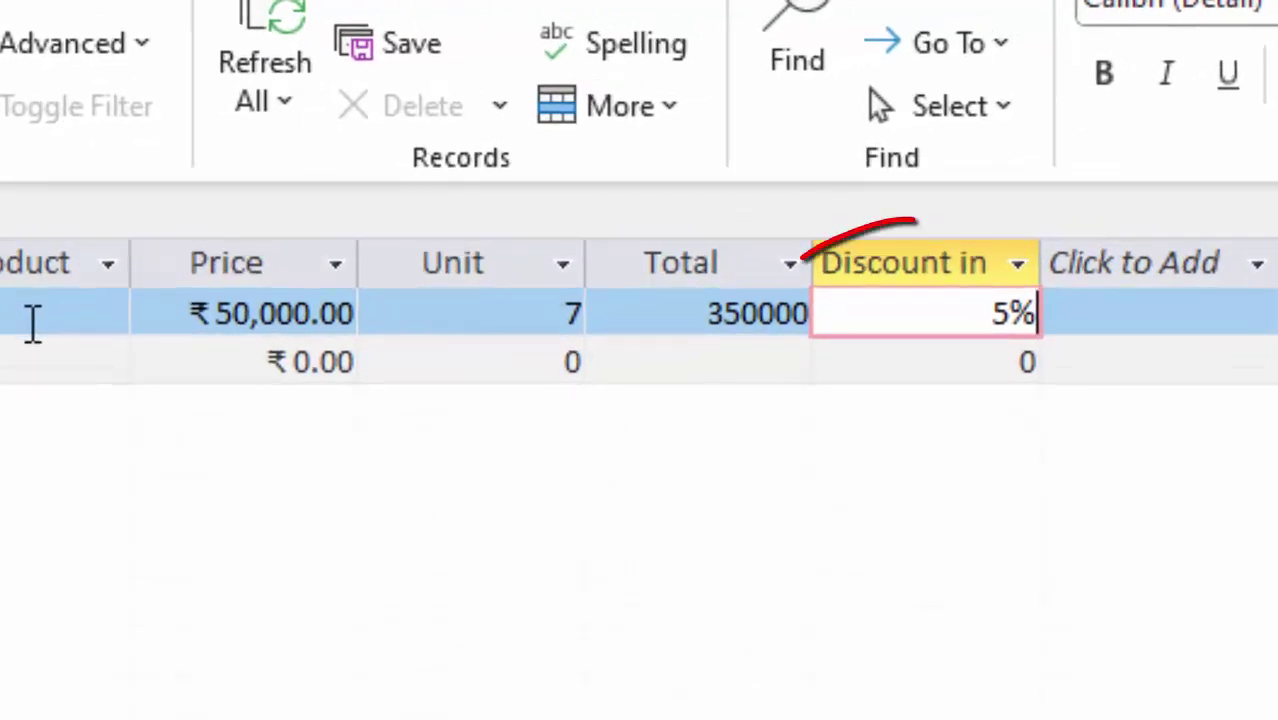
pyautogui.press('Tab')
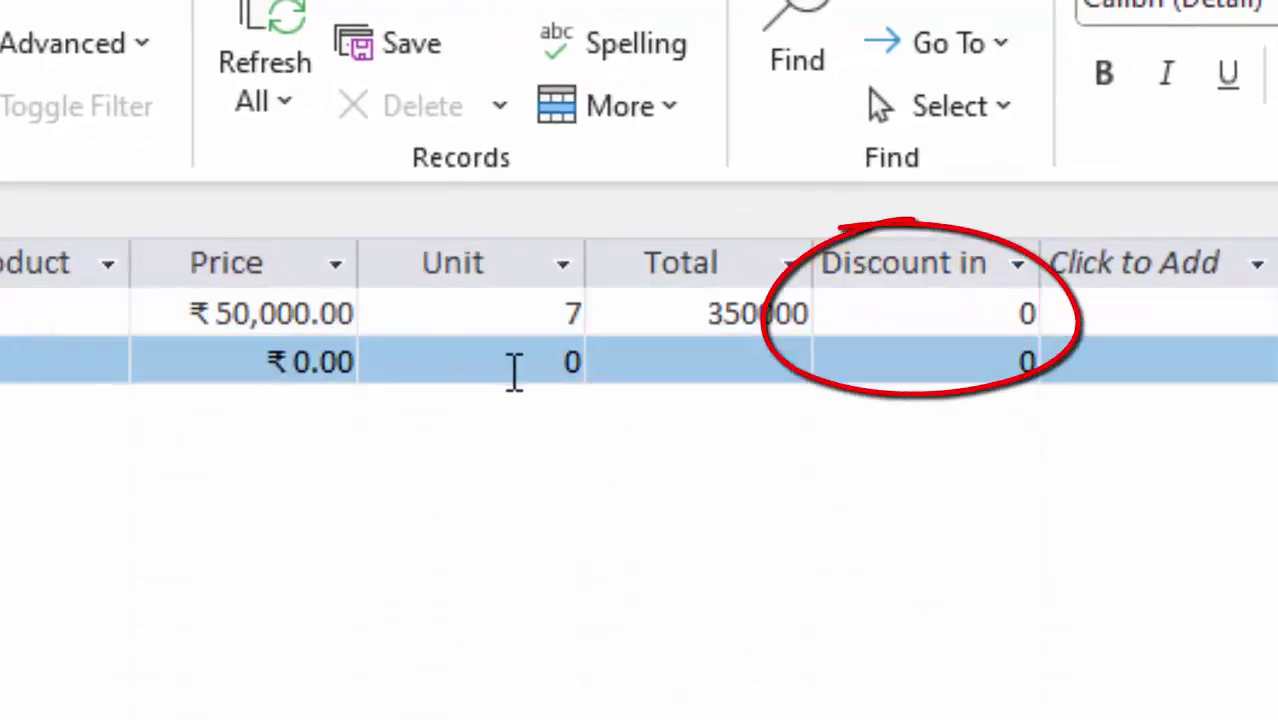
pyautogui.moveTo(1049, 251)
pyautogui.mouseDown()
pyautogui.moveTo(1120, 310)
pyautogui.moveTo(1175, 312)
pyautogui.mouseUp()
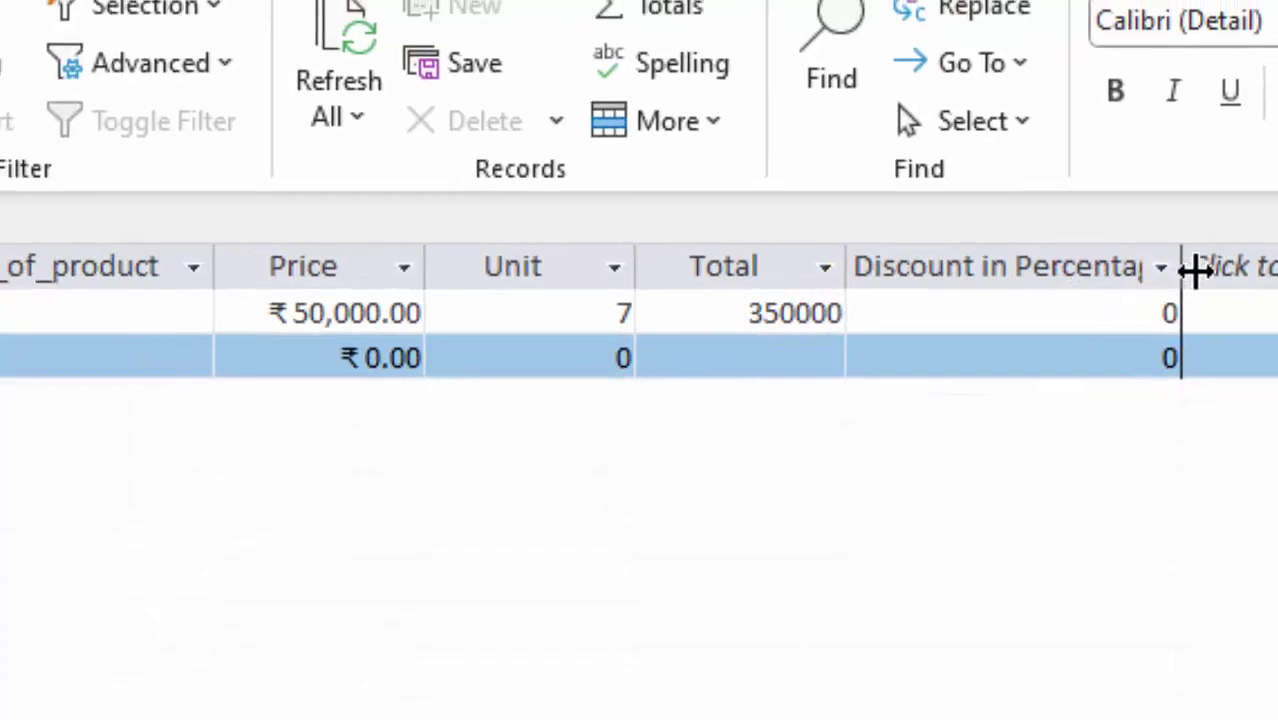
pyautogui.moveTo(1180, 263); pyautogui.dragTo(1247, 337)
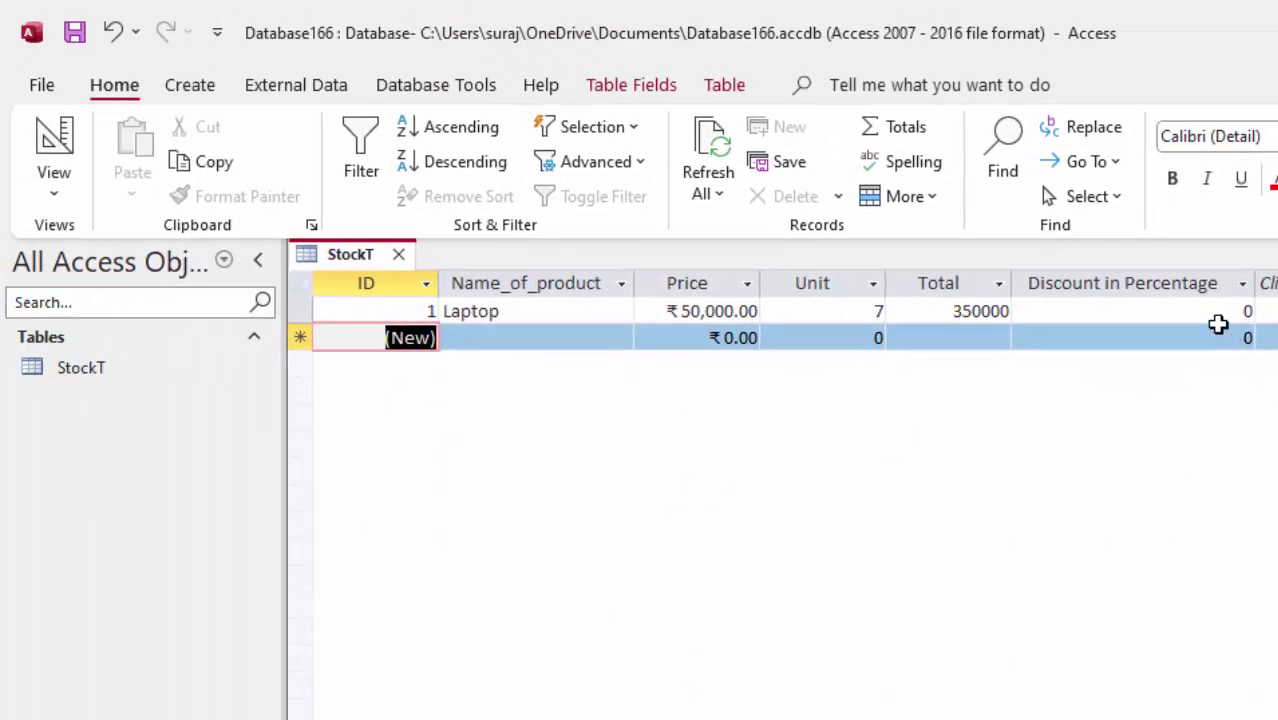
# - Give Discount in Percentage a Double field size and Percent format, then return to Datasheet view
pyautogui.click(54, 190)
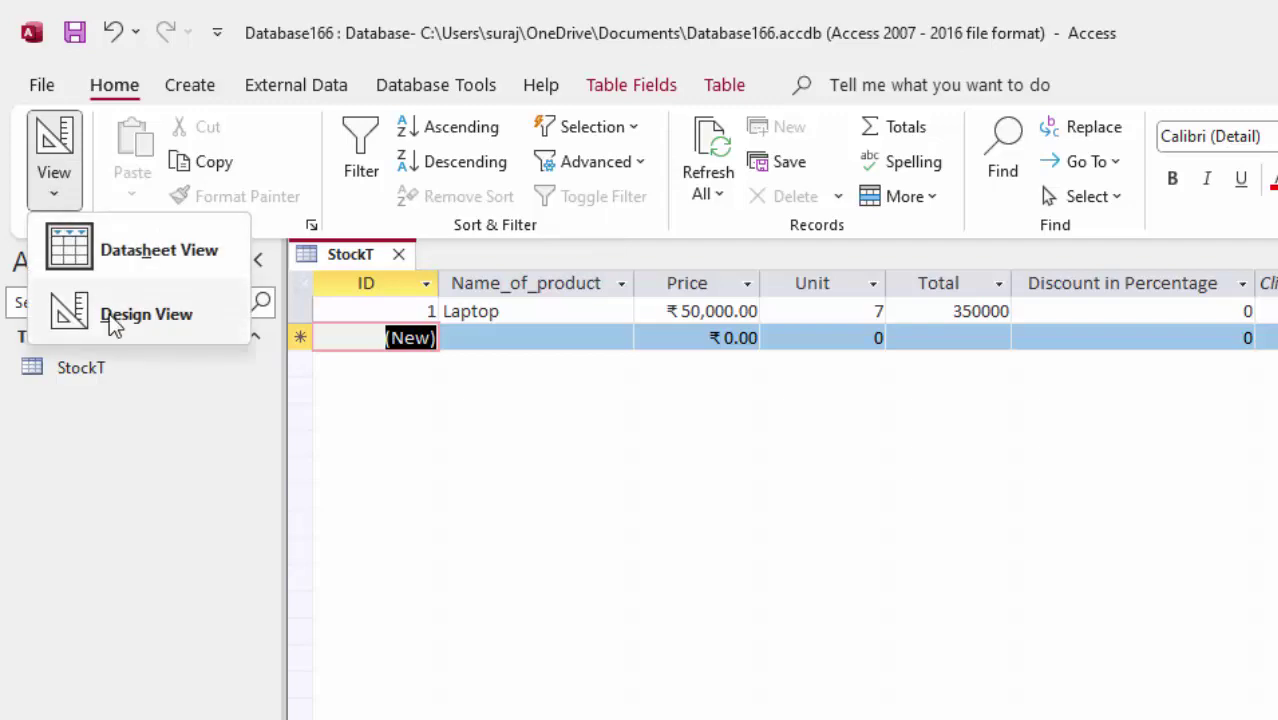
pyautogui.click(140, 314)
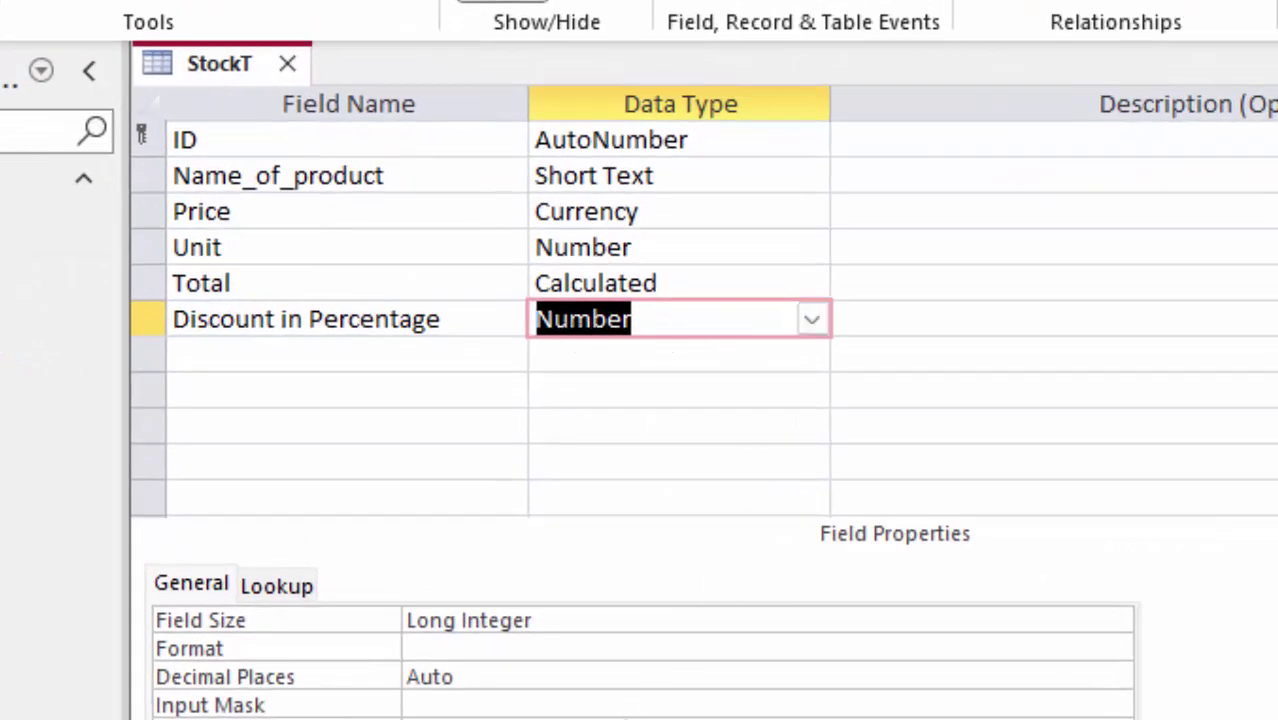
pyautogui.click(611, 622)
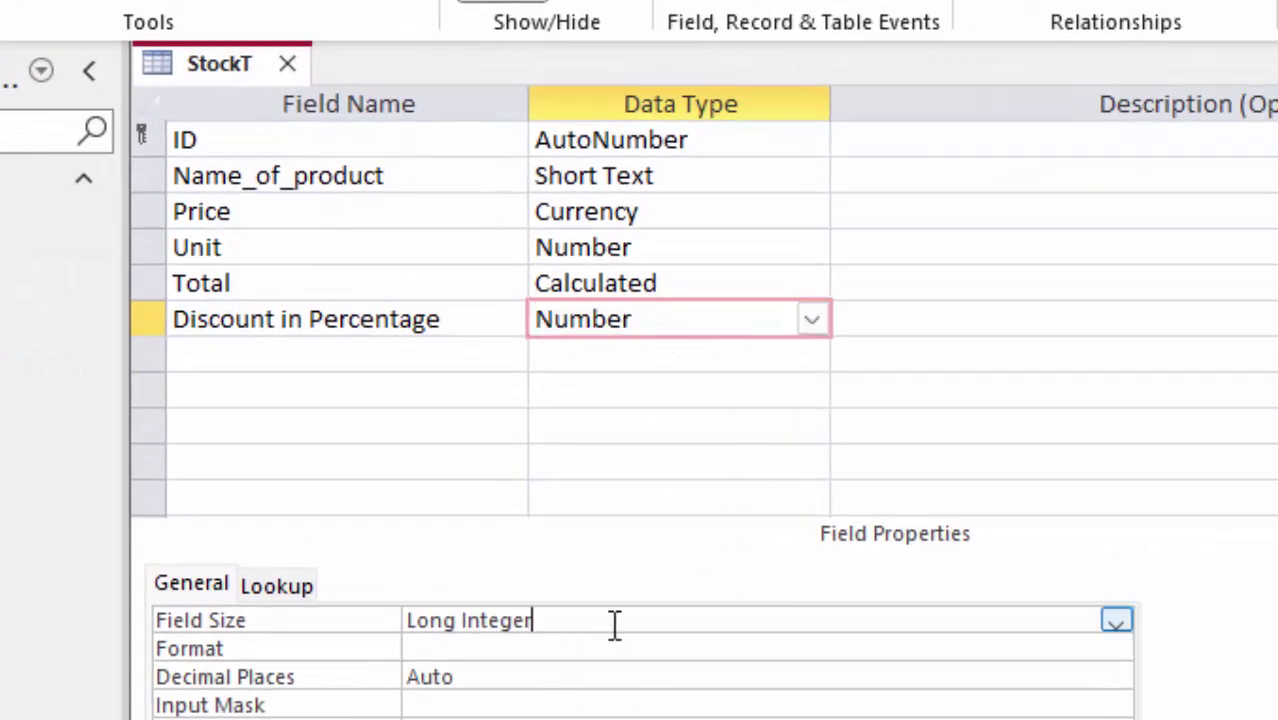
pyautogui.click(1117, 622)
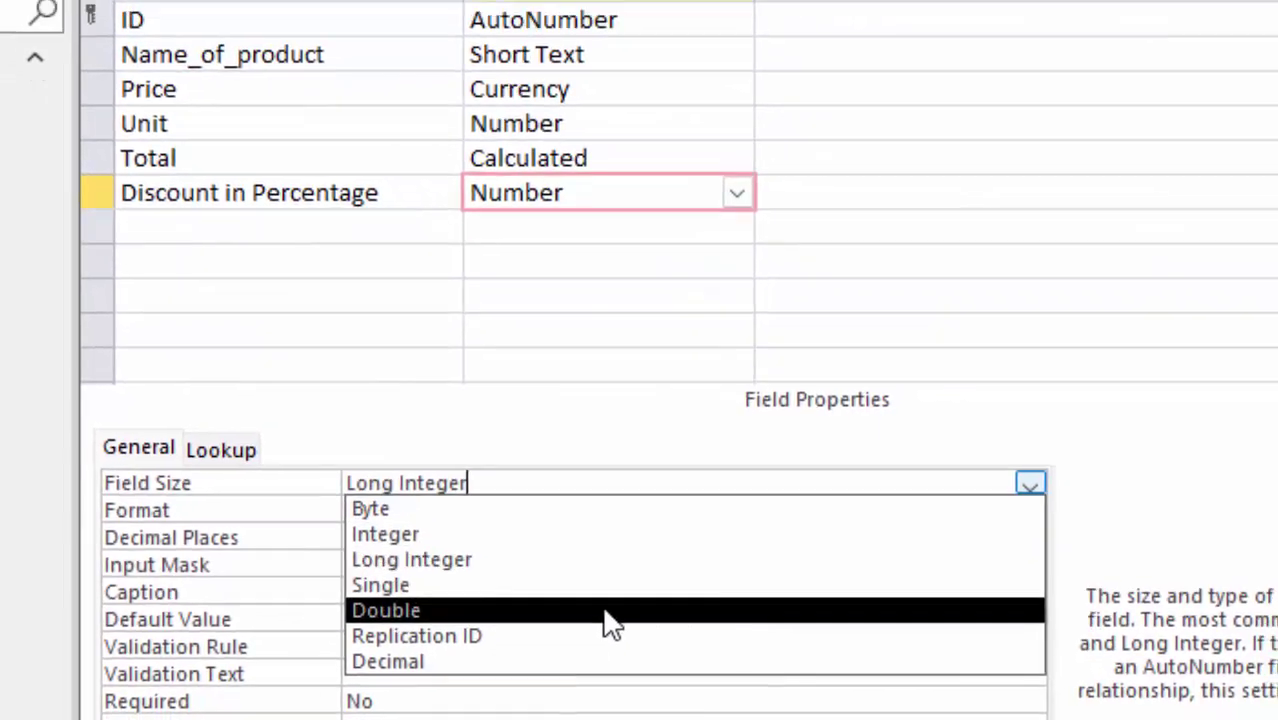
pyautogui.click(645, 690)
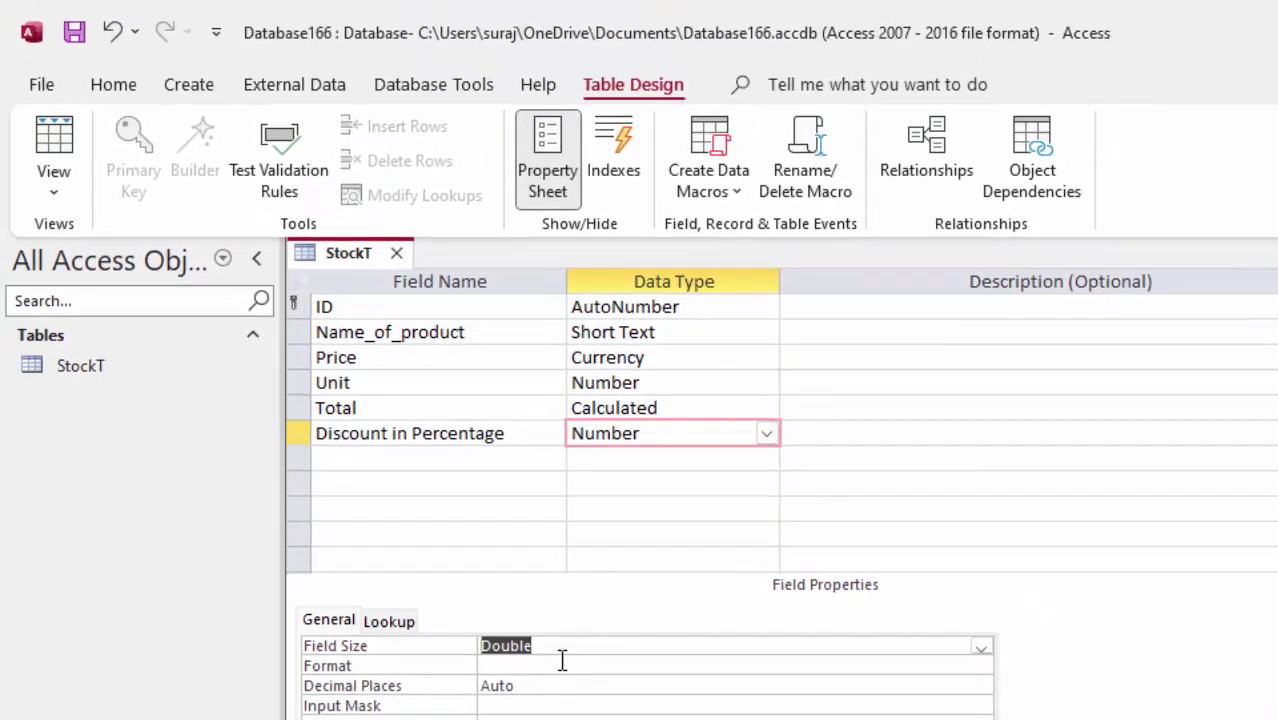
pyautogui.click(565, 666)
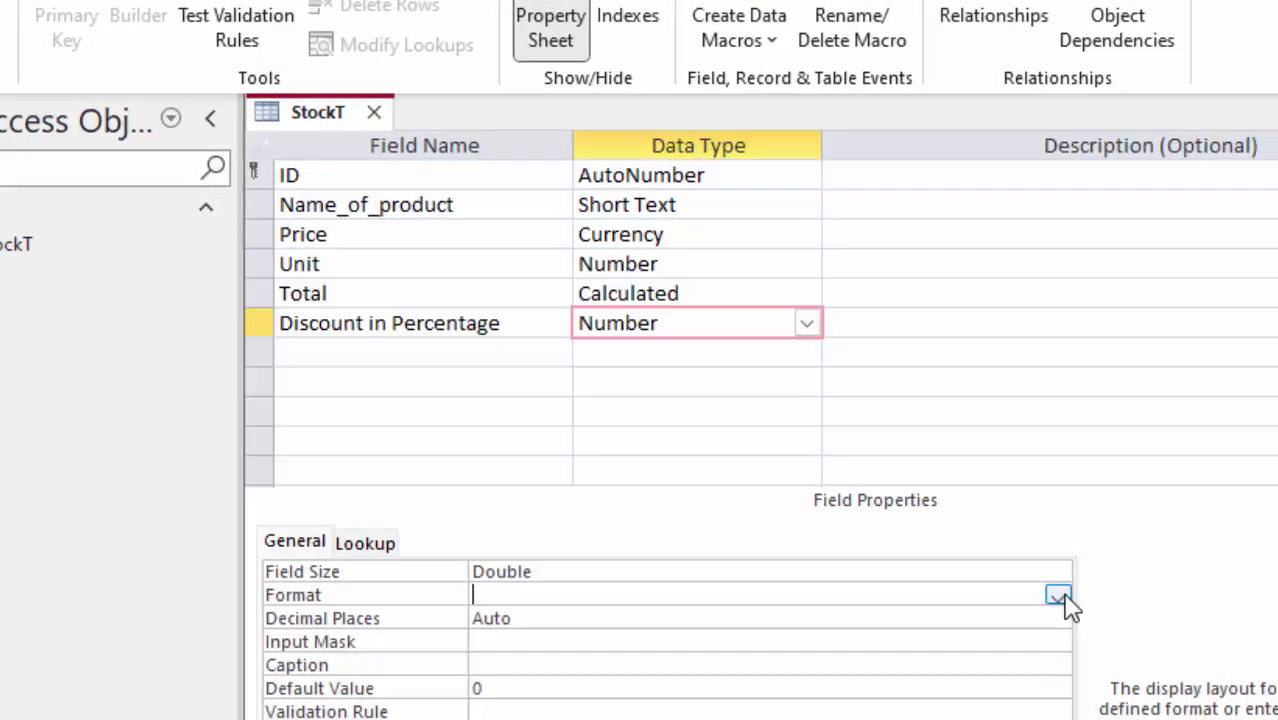
pyautogui.click(980, 666)
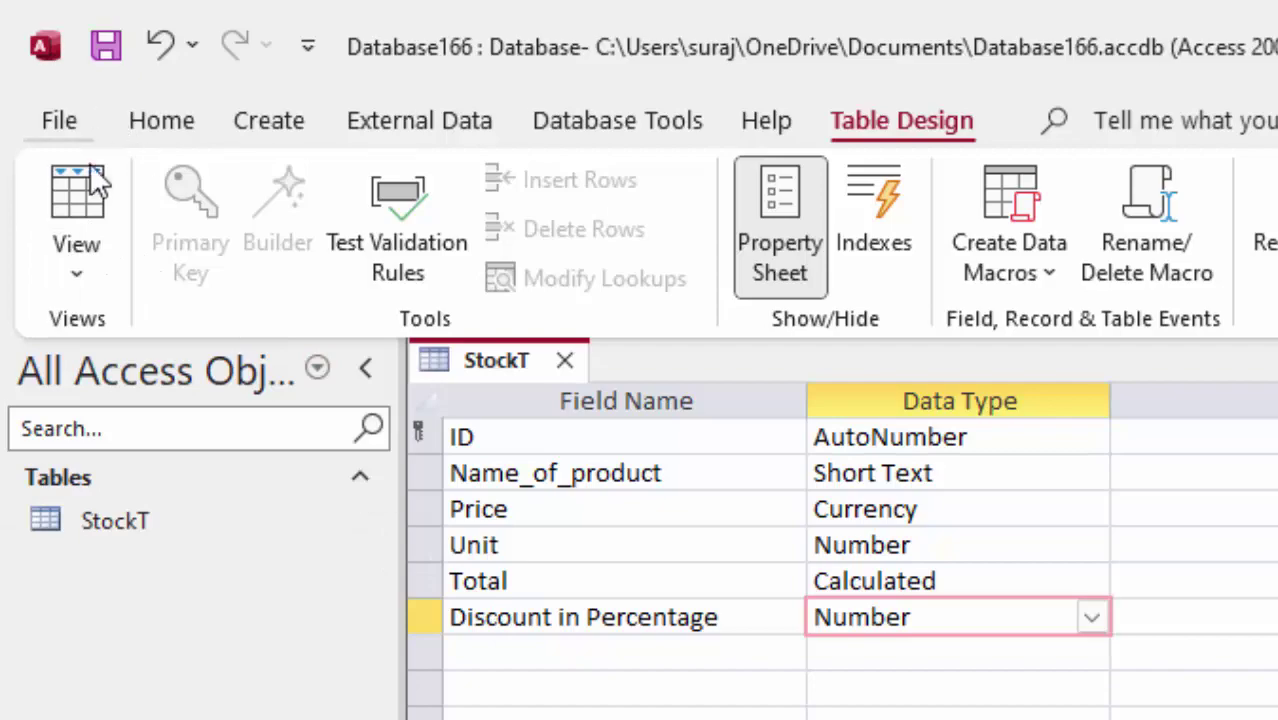
pyautogui.click(84, 188)
# - Save the table and replace Laptop's 0.00% discount with 5%
pyautogui.click(892, 598)
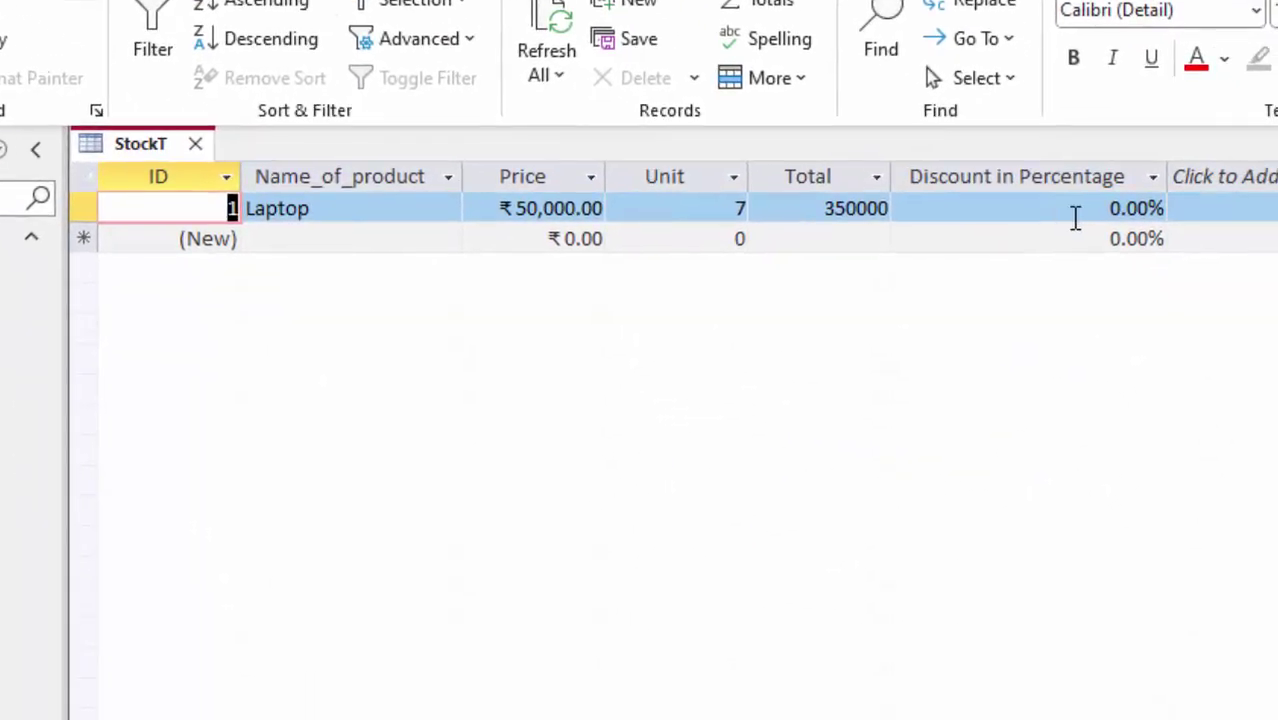
pyautogui.click(1075, 218)
pyautogui.moveTo(1084, 210); pyautogui.dragTo(1150, 208)
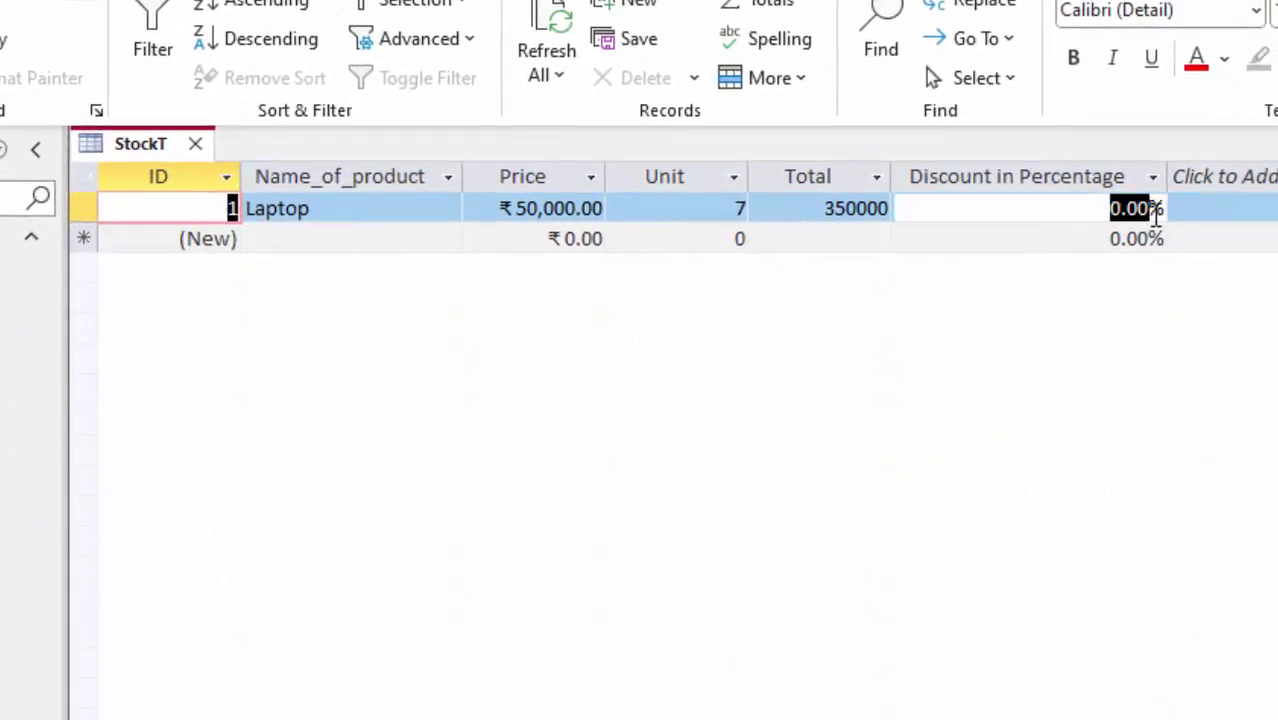
pyautogui.press('BackSpace')
pyautogui.press('Return')
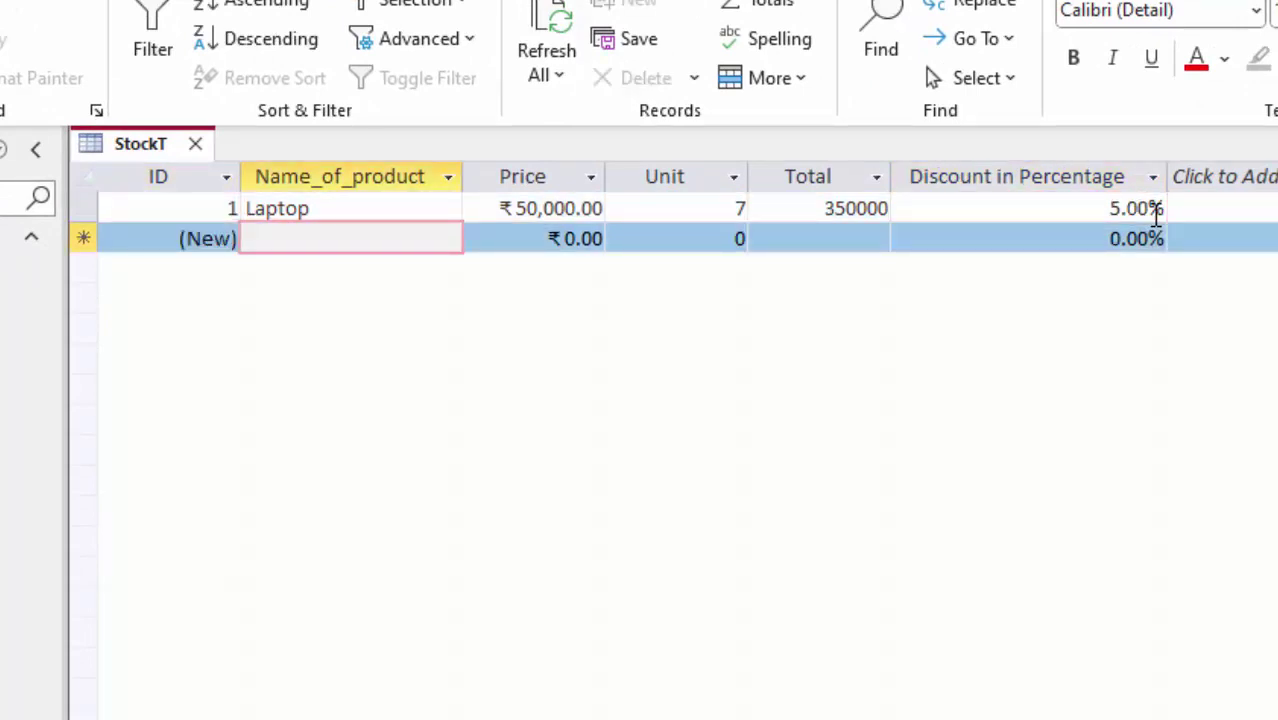
# - Add a Desktop record: price 25000, 50 units, 5% discount
pyautogui.write('Desktop')
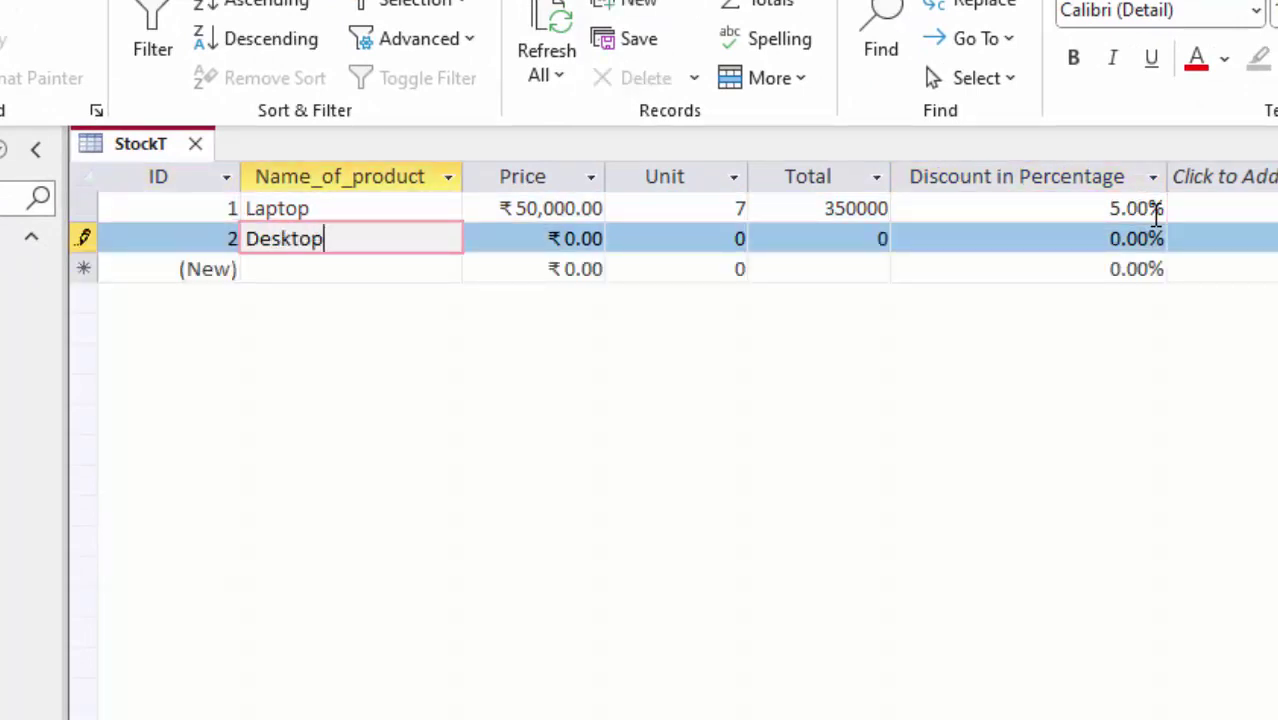
pyautogui.press('Tab')
pyautogui.write('2')
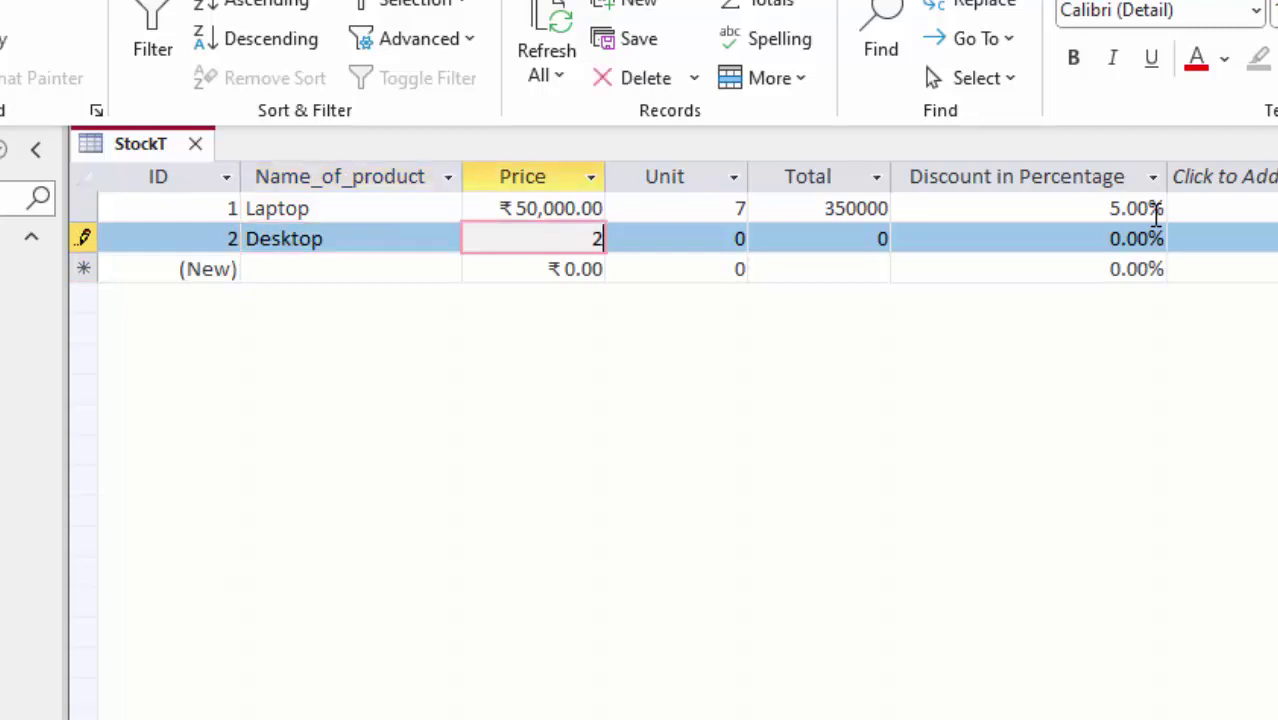
pyautogui.write('5000')
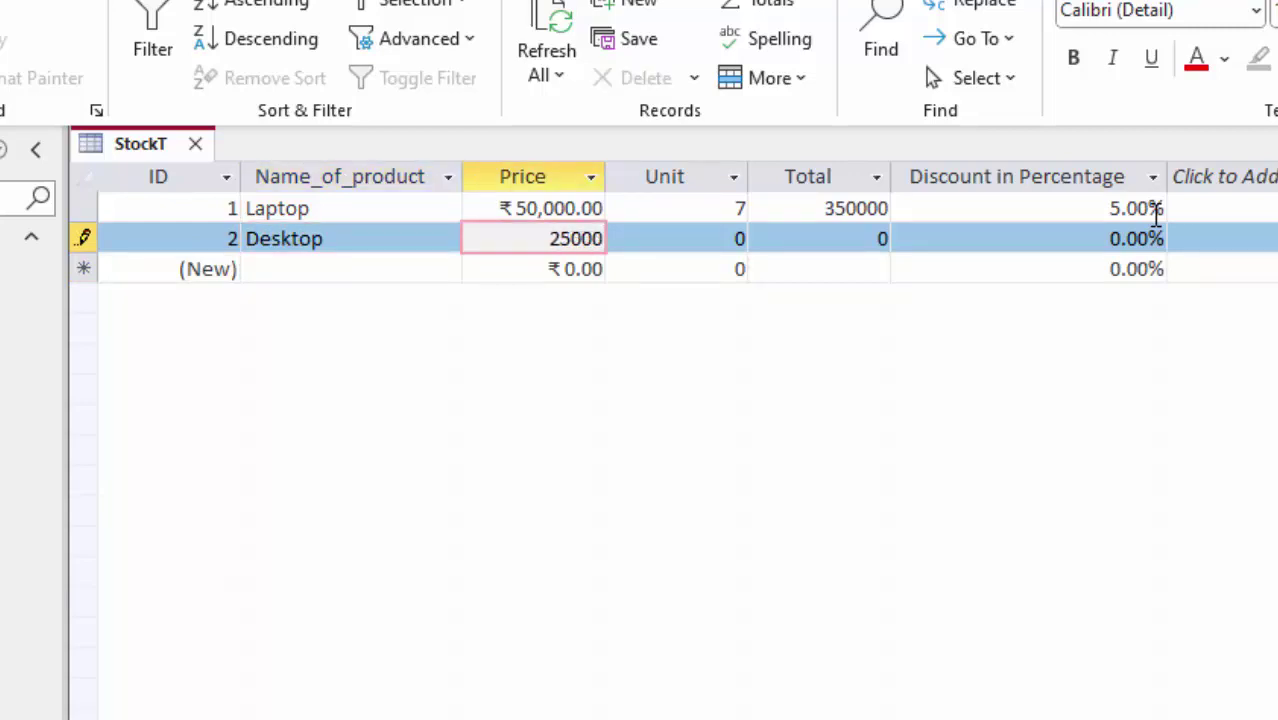
pyautogui.press('Tab')
pyautogui.write('5')
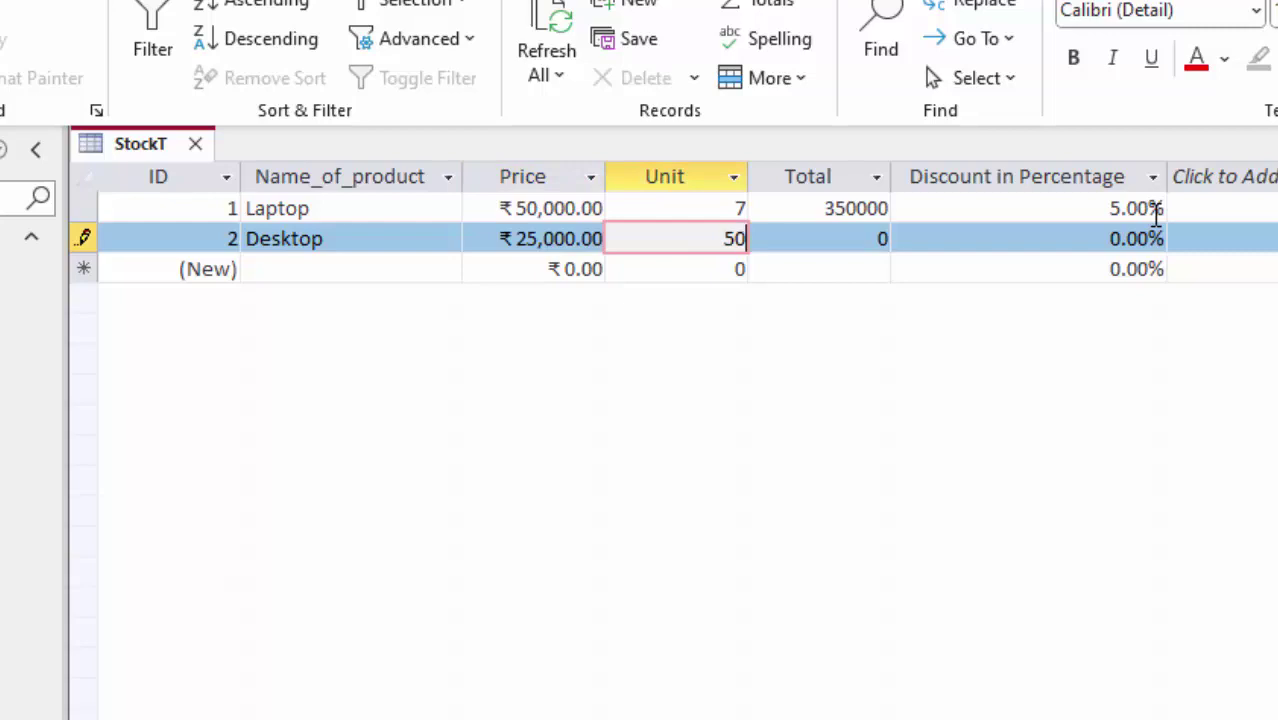
pyautogui.press('Tab')
pyautogui.press('Tab')
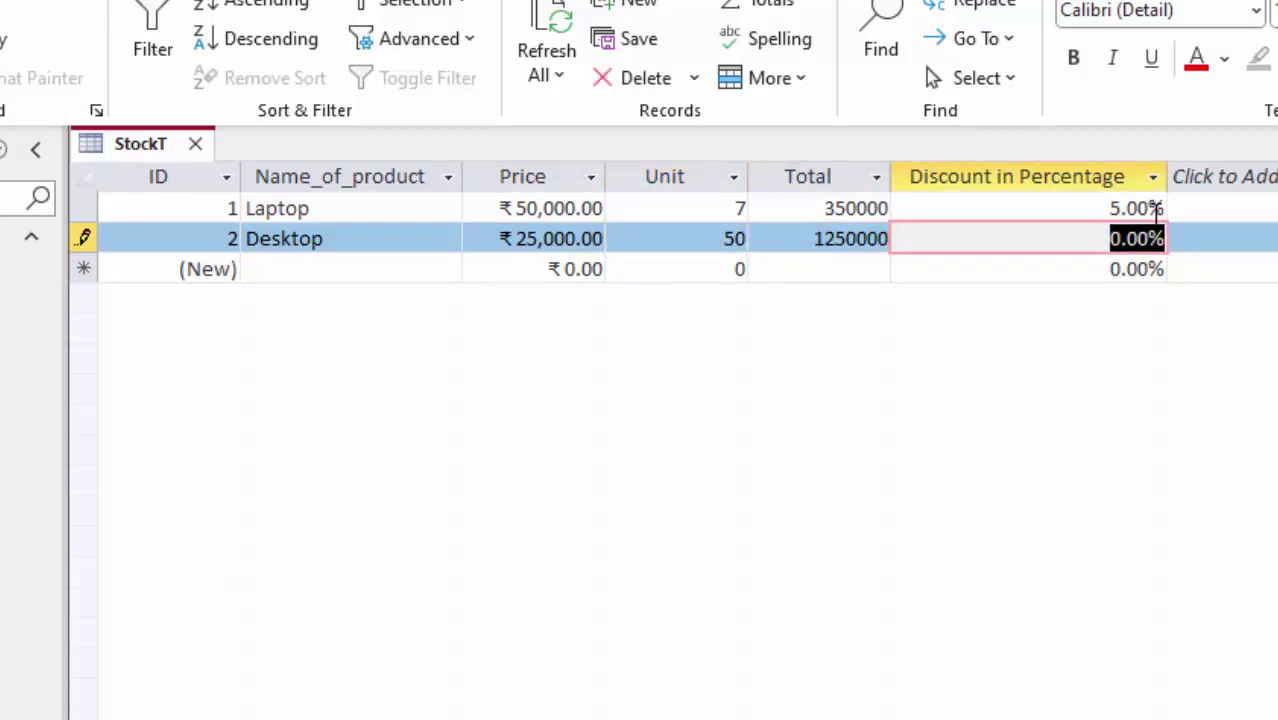
pyautogui.write('5')
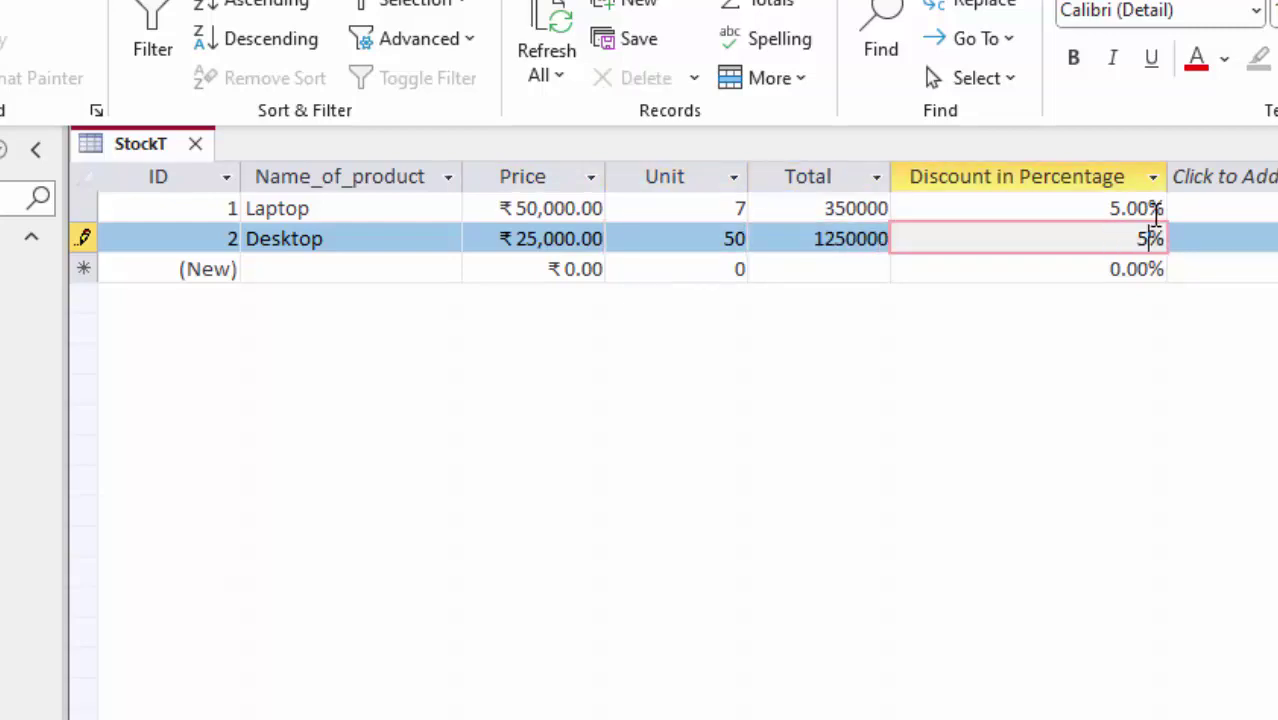
pyautogui.press('Tab')
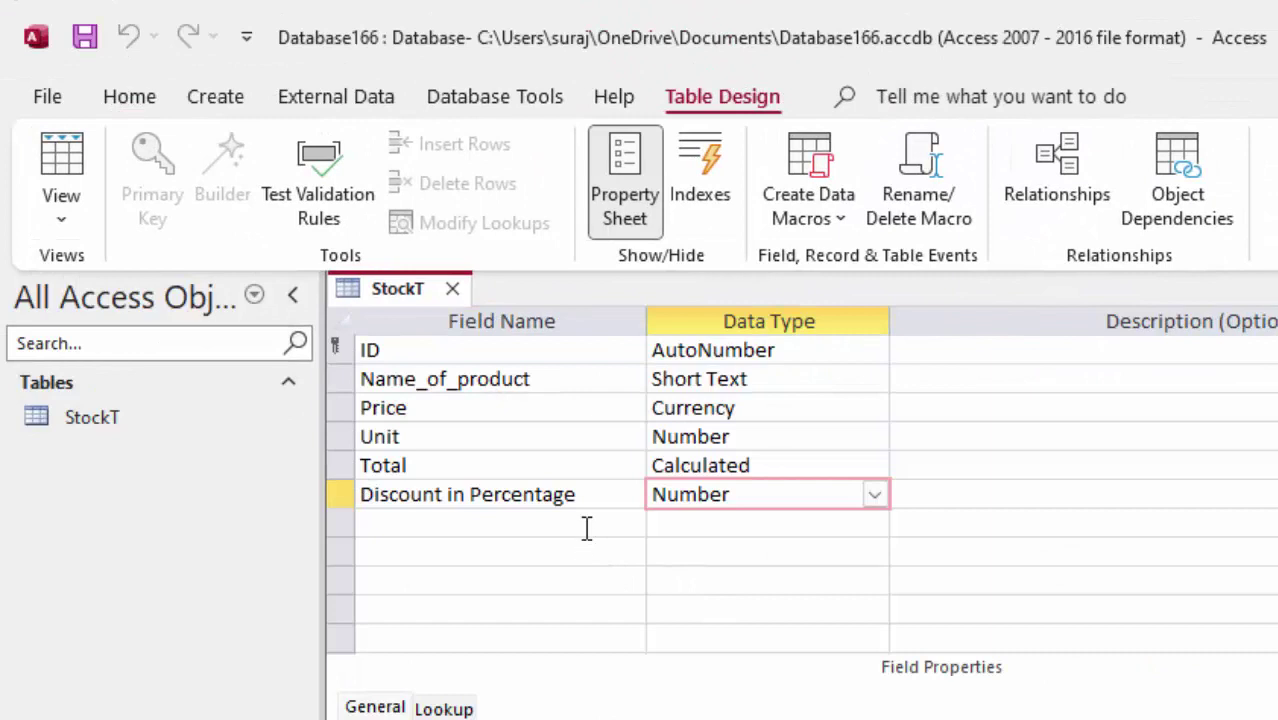
# - Add an 'Amount of Discount' field below Discount in Percentage and pick its data type
pyautogui.click(520, 523)
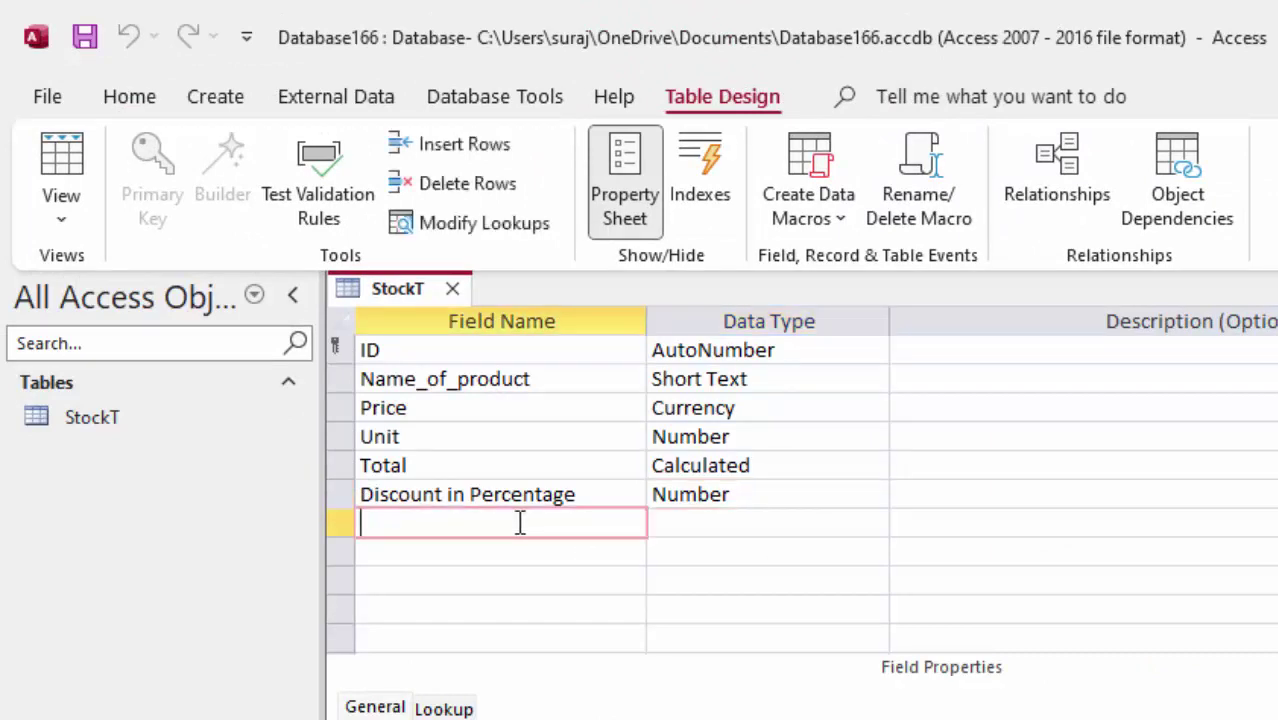
pyautogui.write('Amo')
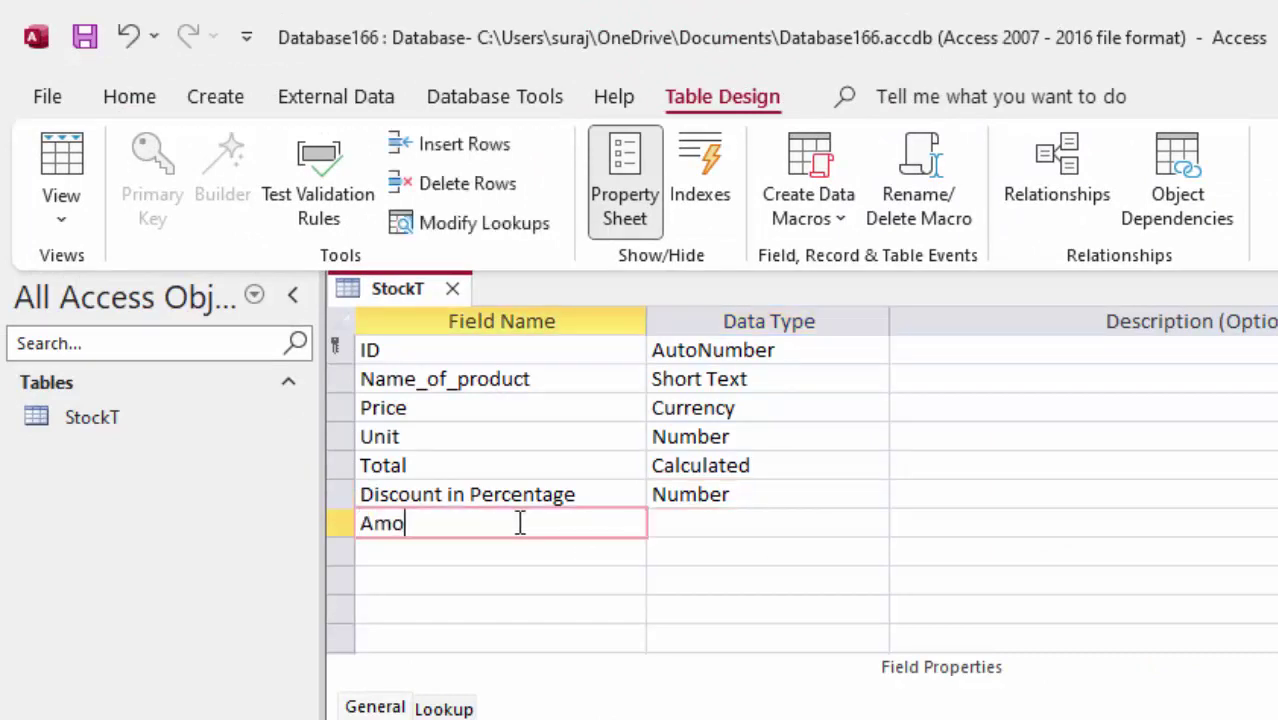
pyautogui.write('unt of Discount')
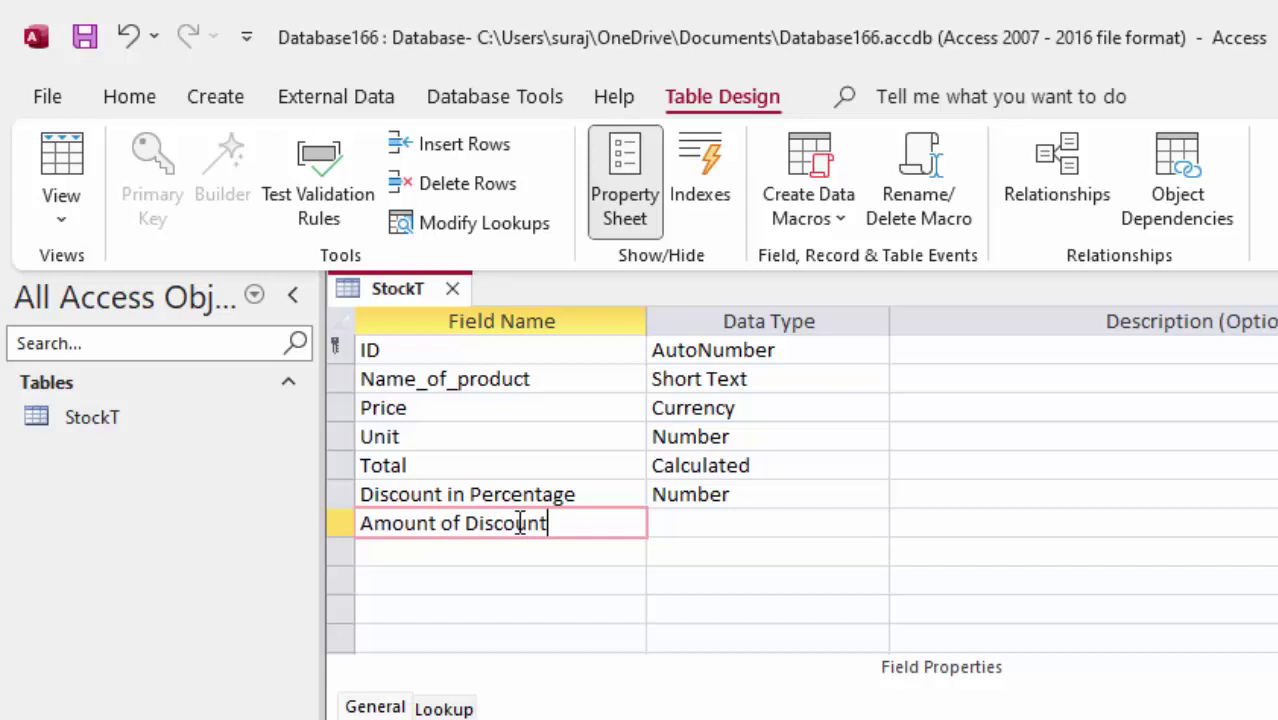
pyautogui.press('Tab')
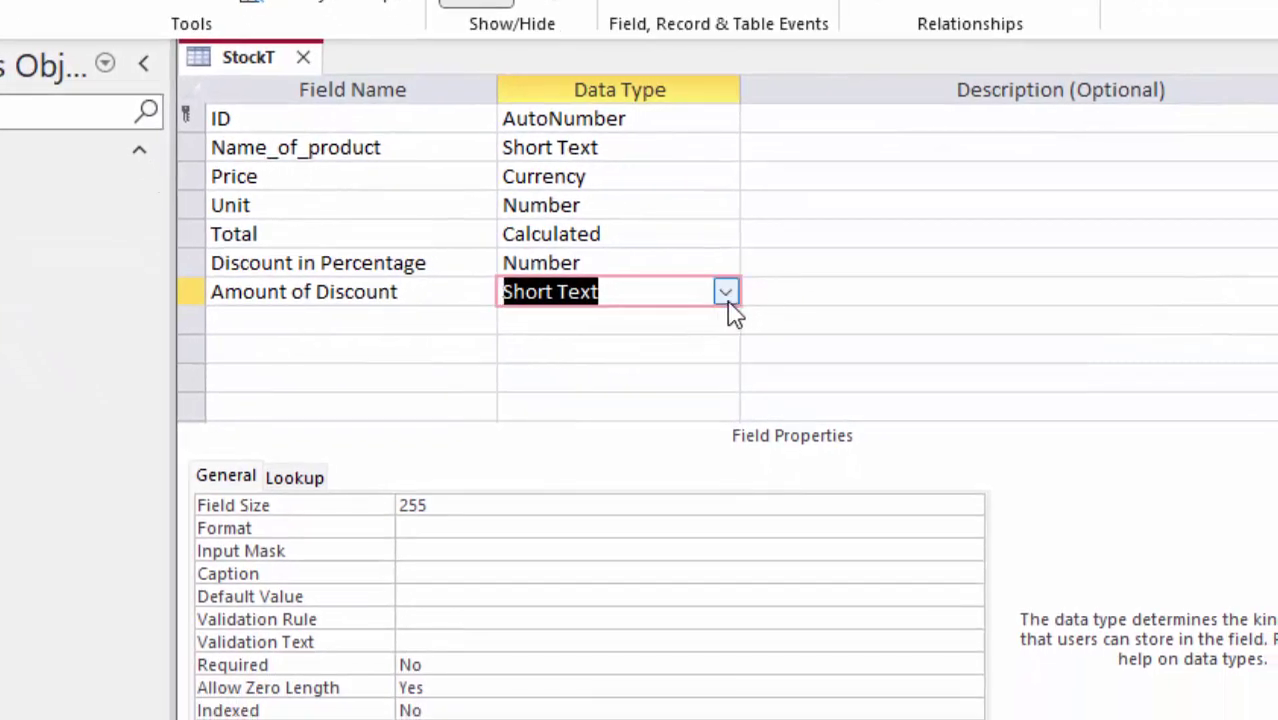
pyautogui.click(725, 291)
# - Set Amount of Discount to Calculated and enter [Total]*[Discount in Percentage]
pyautogui.click(674, 668)
pyautogui.write('[')
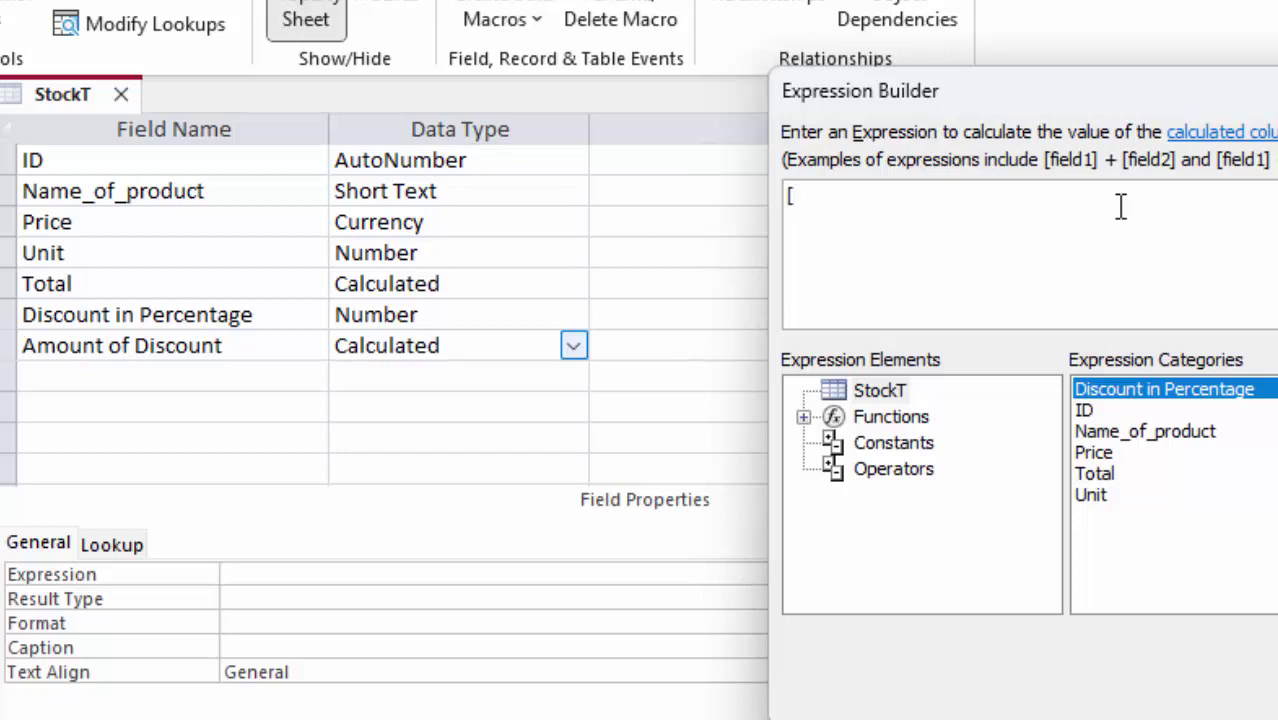
pyautogui.write('To')
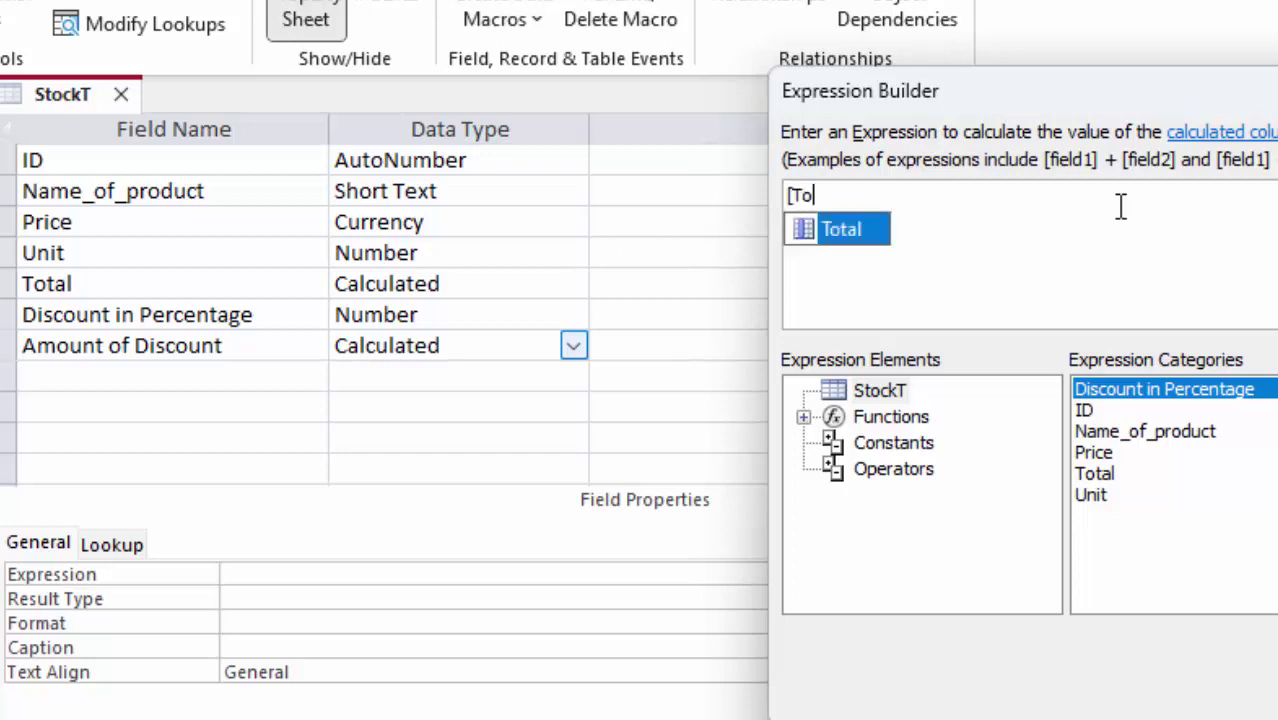
pyautogui.write('tal] *')
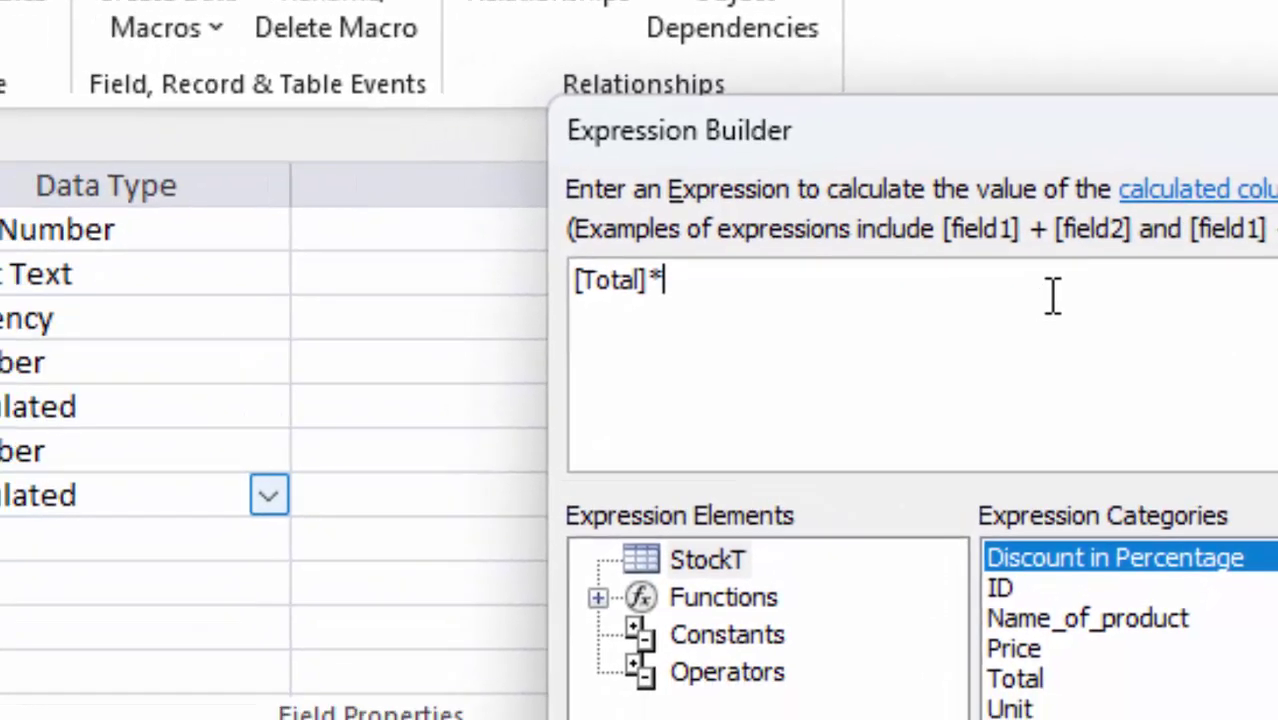
pyautogui.write('[Dis')
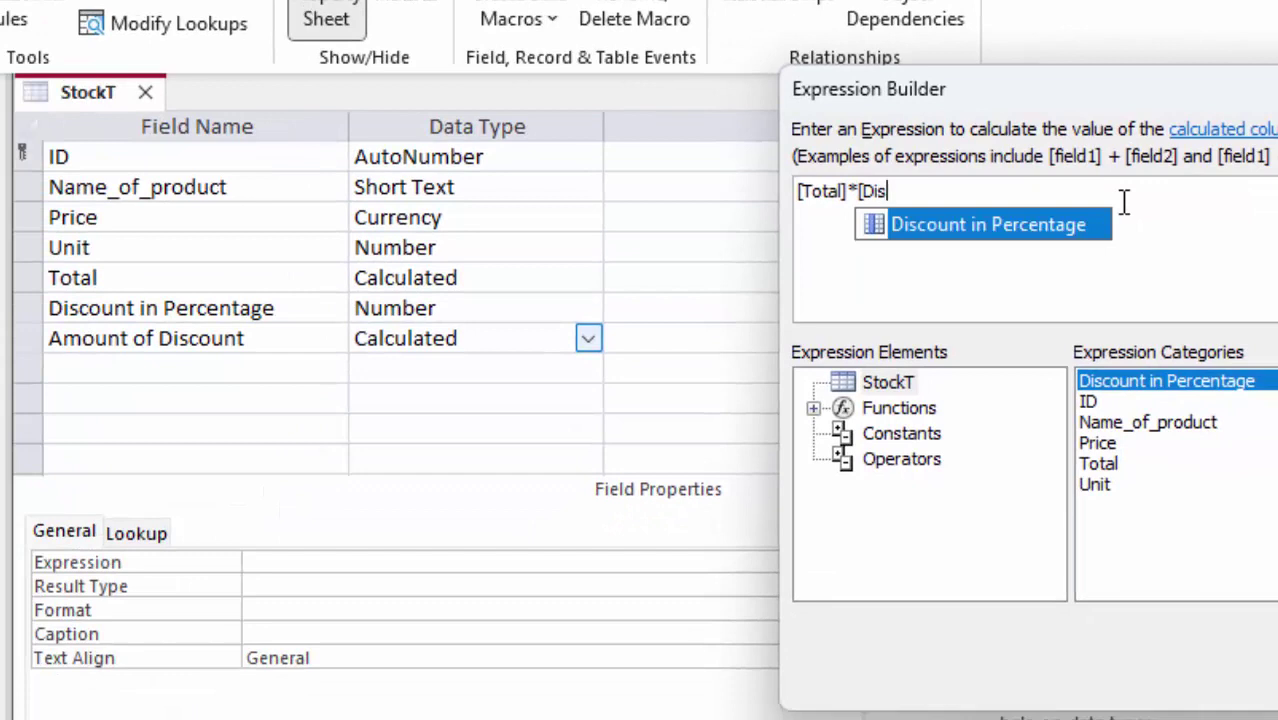
pyautogui.write('count i')
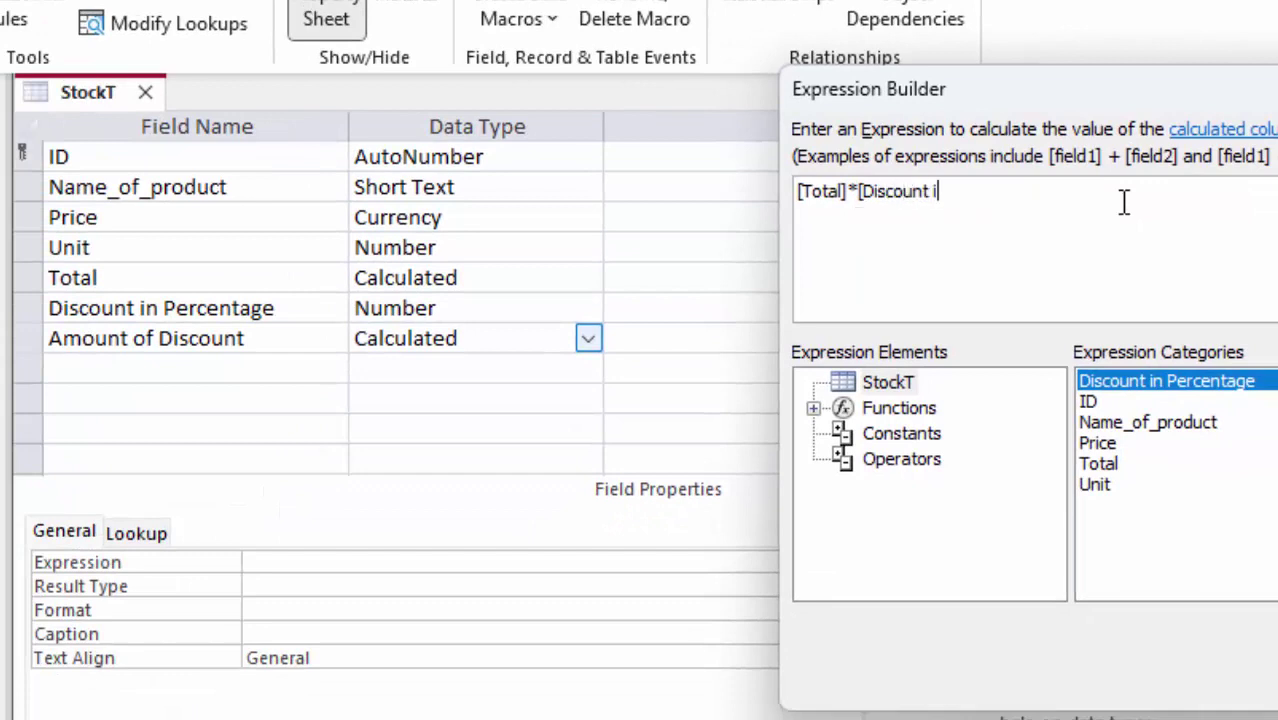
pyautogui.write('n Per')
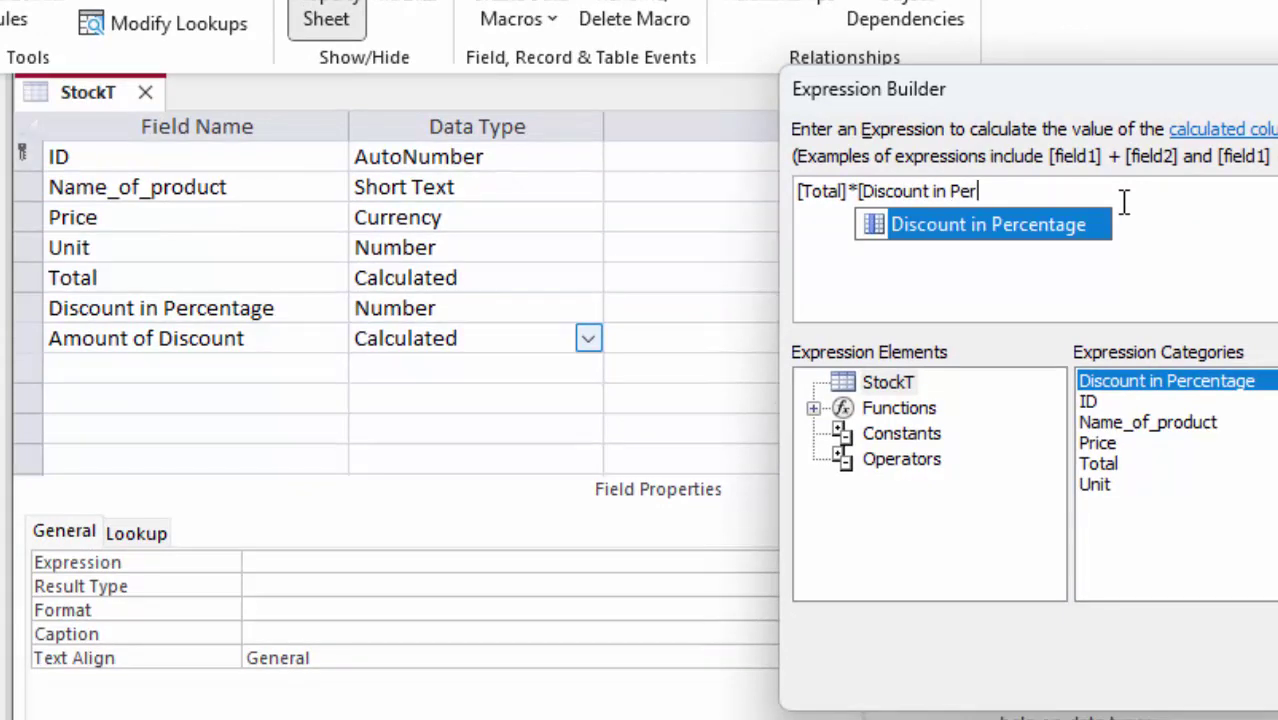
pyautogui.write('centage')
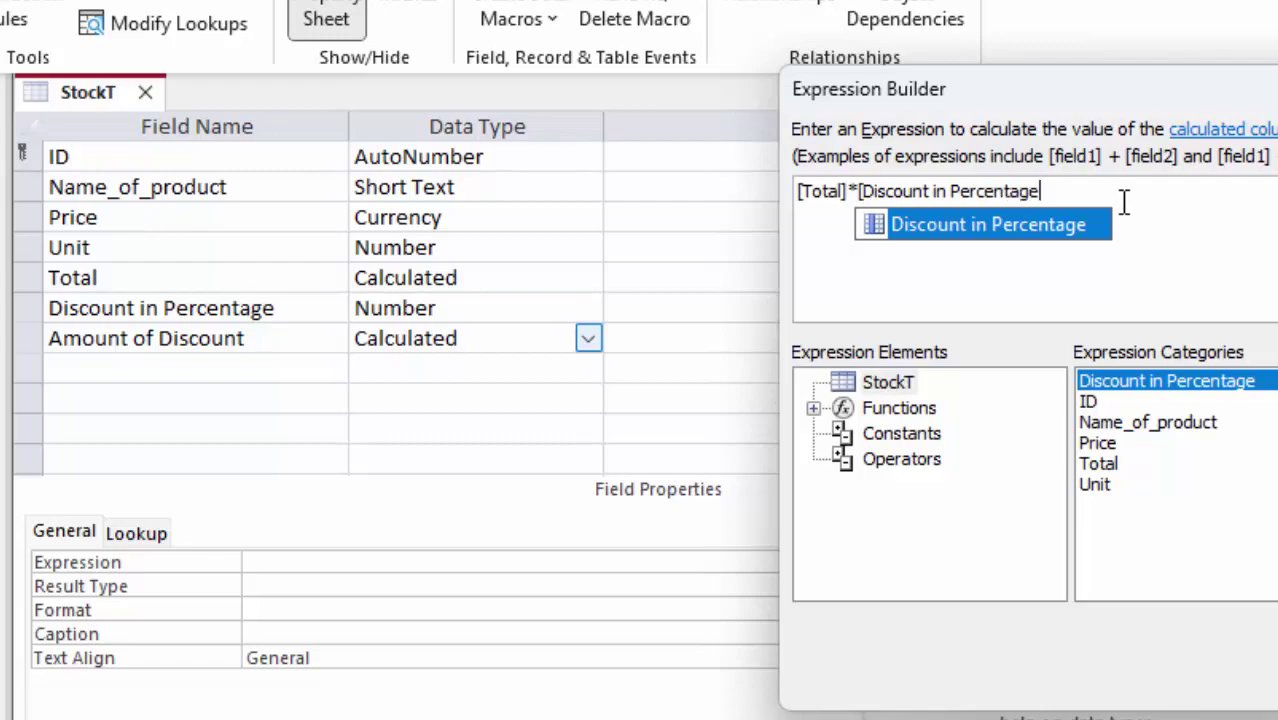
pyautogui.write(']')
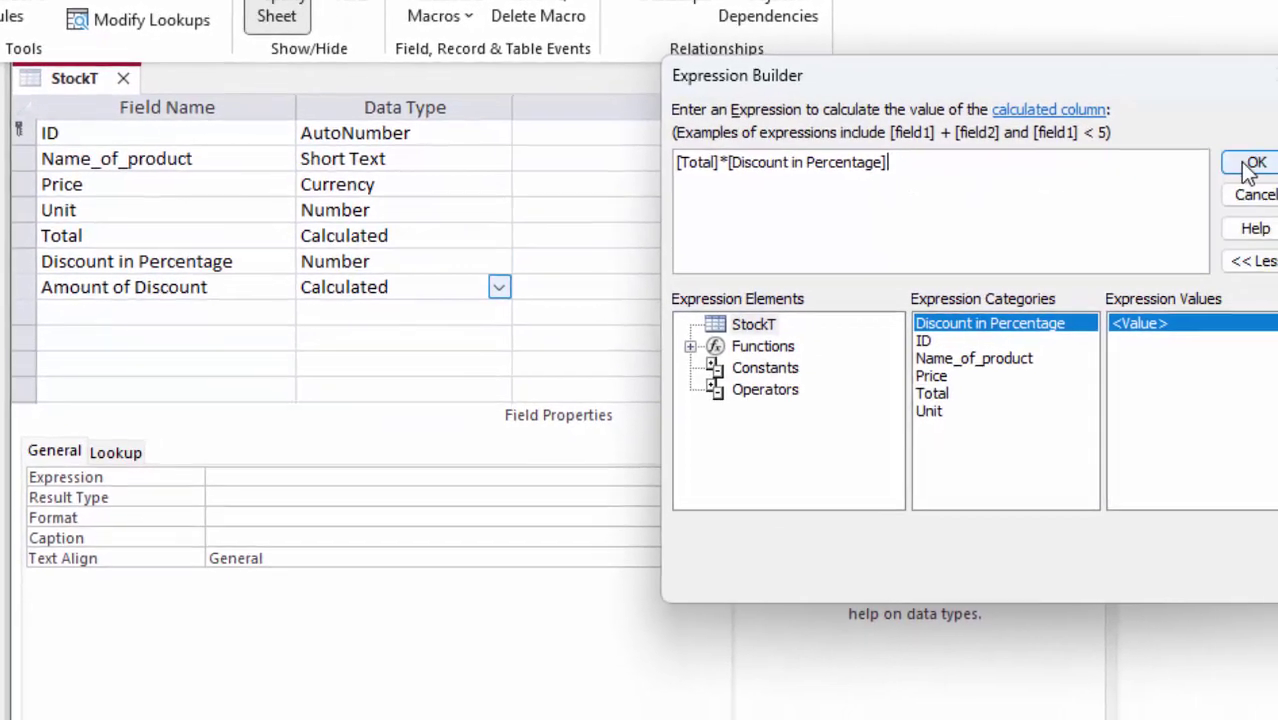
# - Accept the discount expression, save the table design and switch to the datasheet
pyautogui.click(1247, 163)
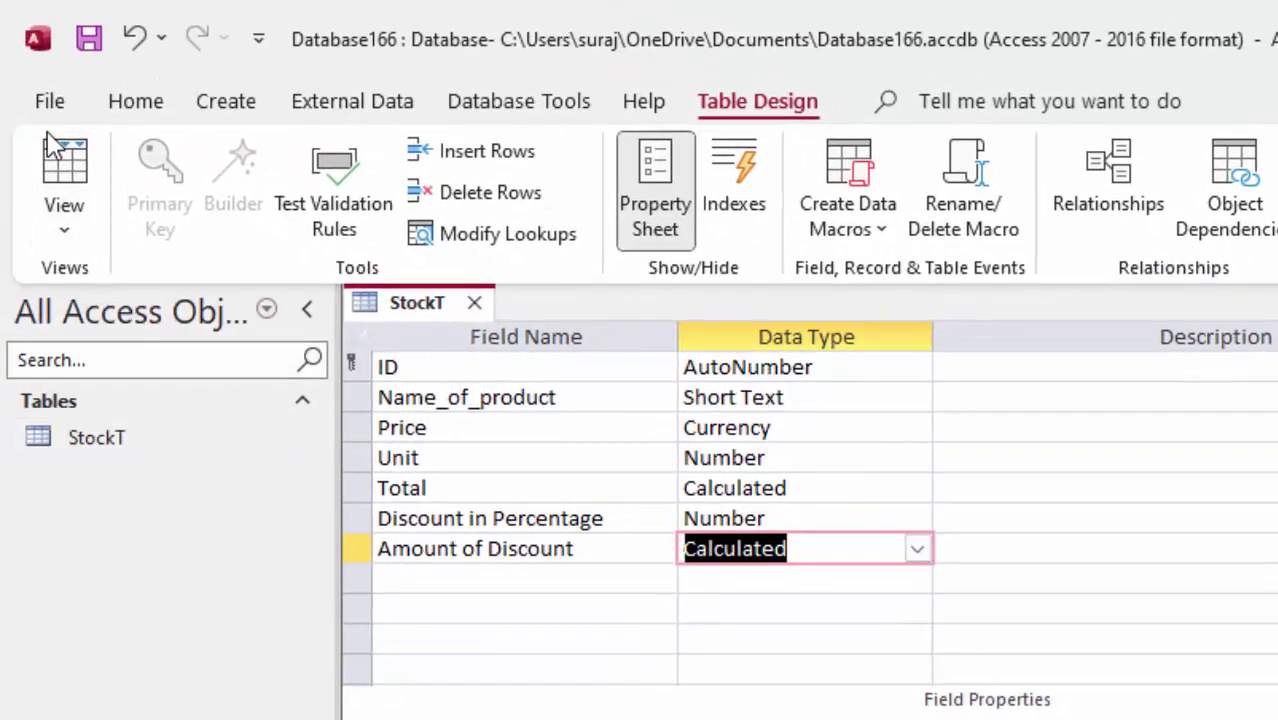
pyautogui.click(60, 160)
pyautogui.click(1027, 686)
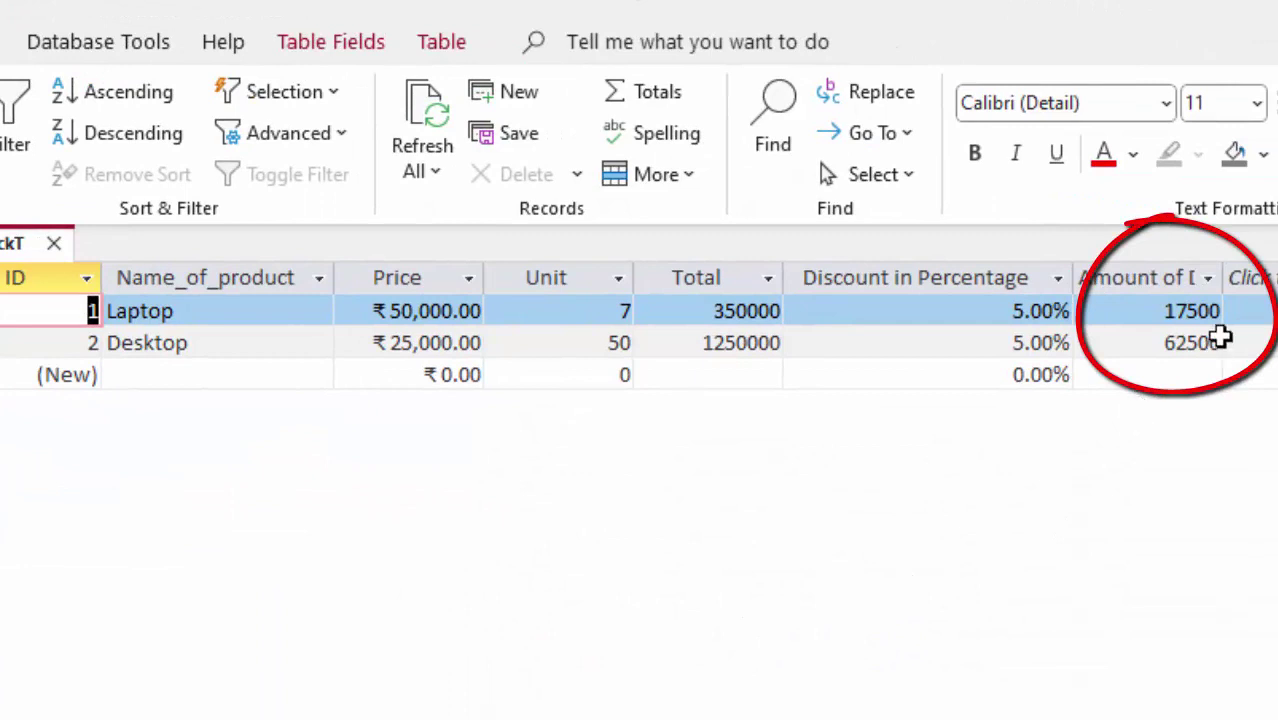
# - Widen the Amount of Discount column and check Laptop's 17500 discount amount
pyautogui.moveTo(1224, 290); pyautogui.dragTo(1252, 300)
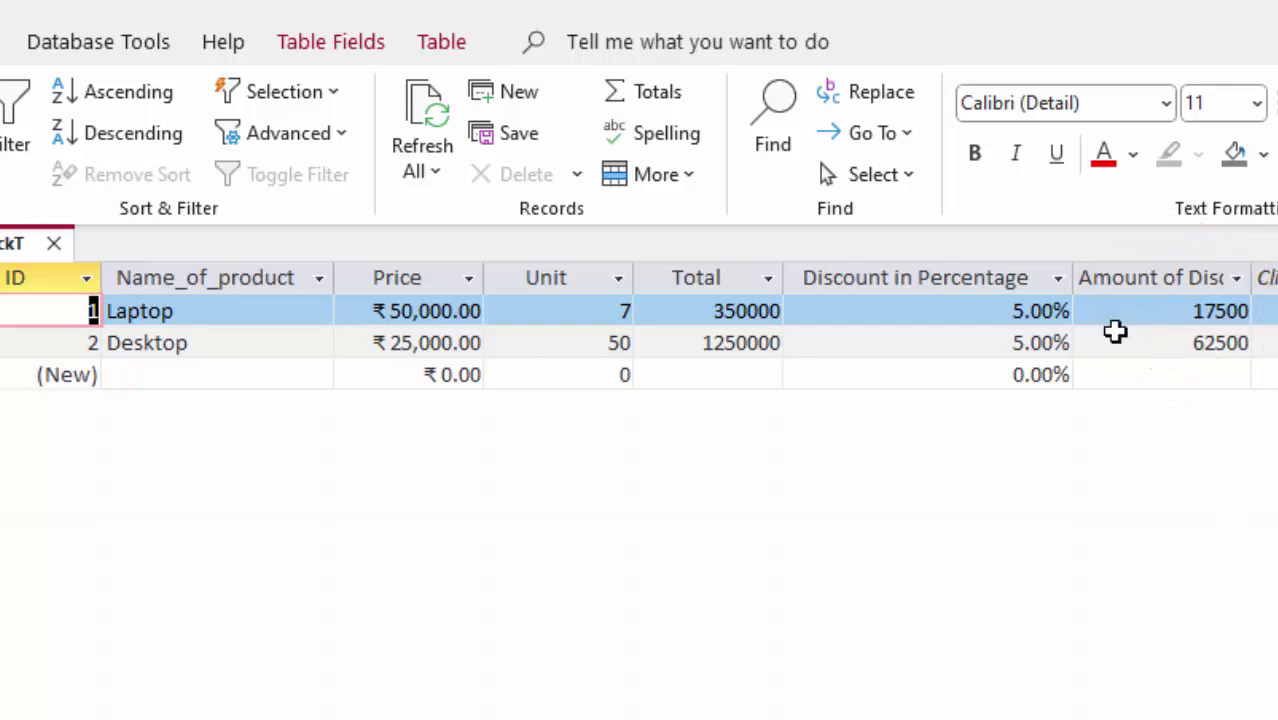
pyautogui.moveTo(1254, 284); pyautogui.dragTo(1276, 284)
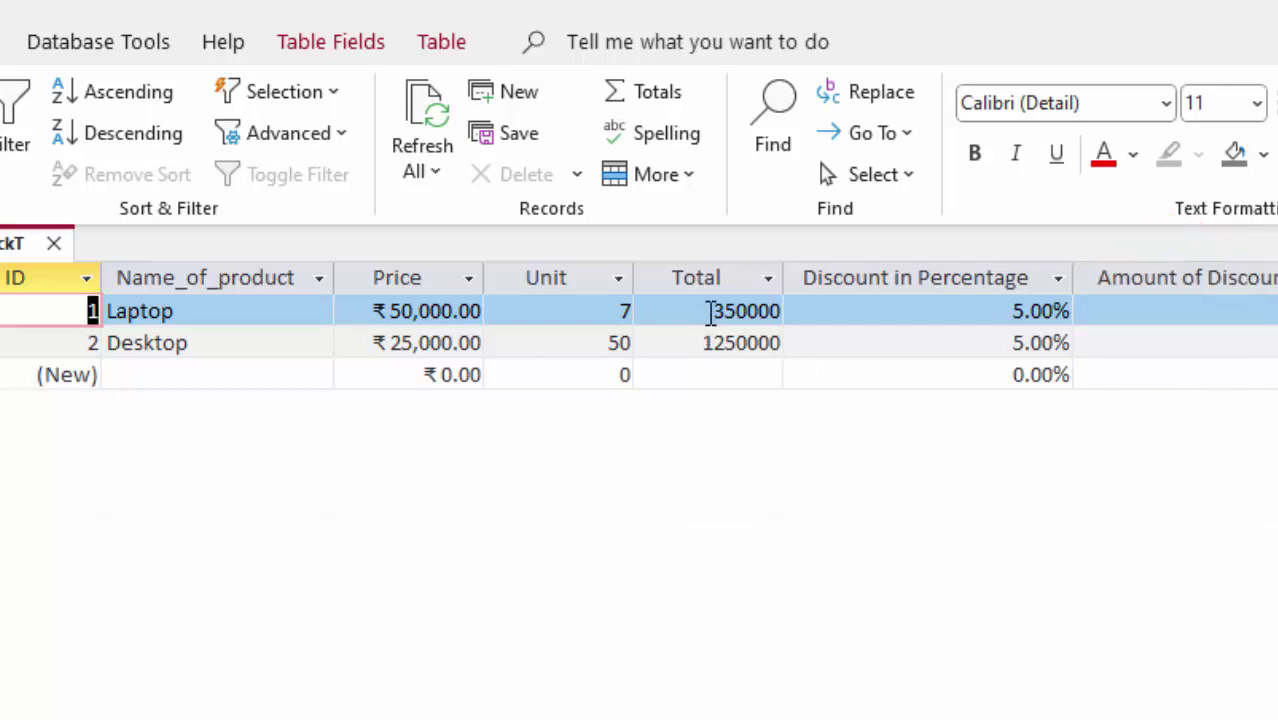
pyautogui.click(714, 311)
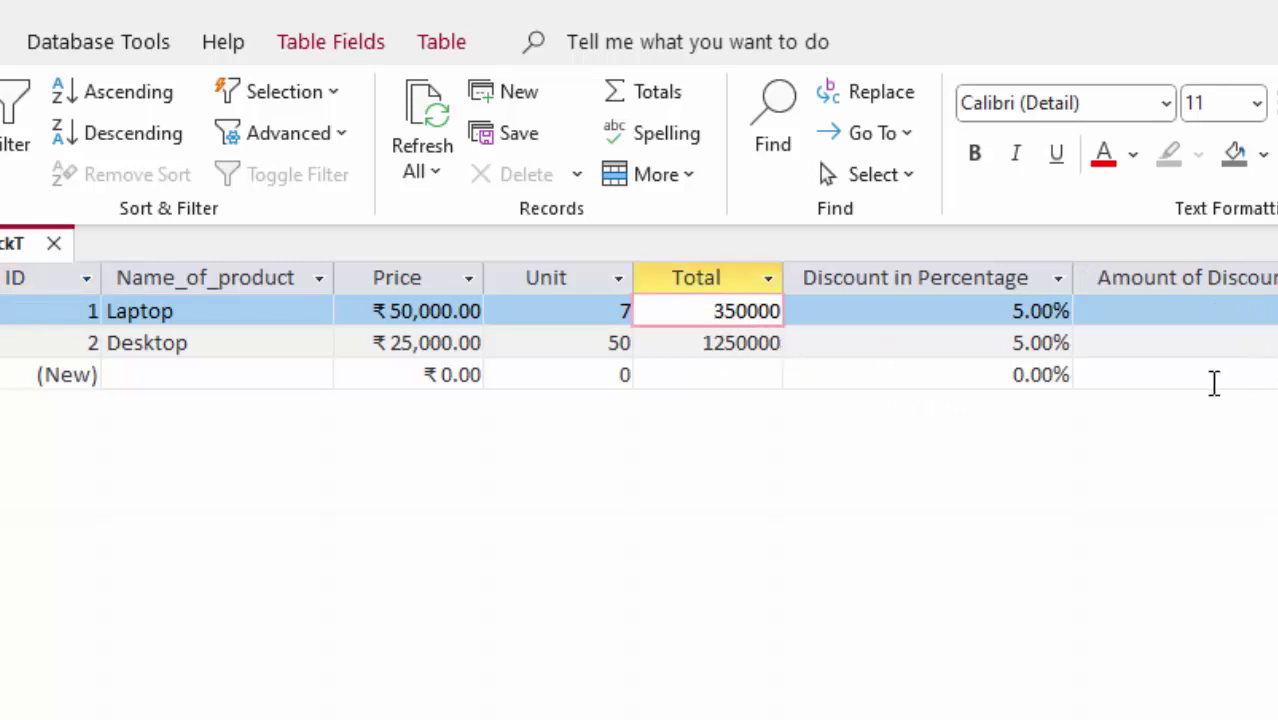
pyautogui.click(1166, 284)
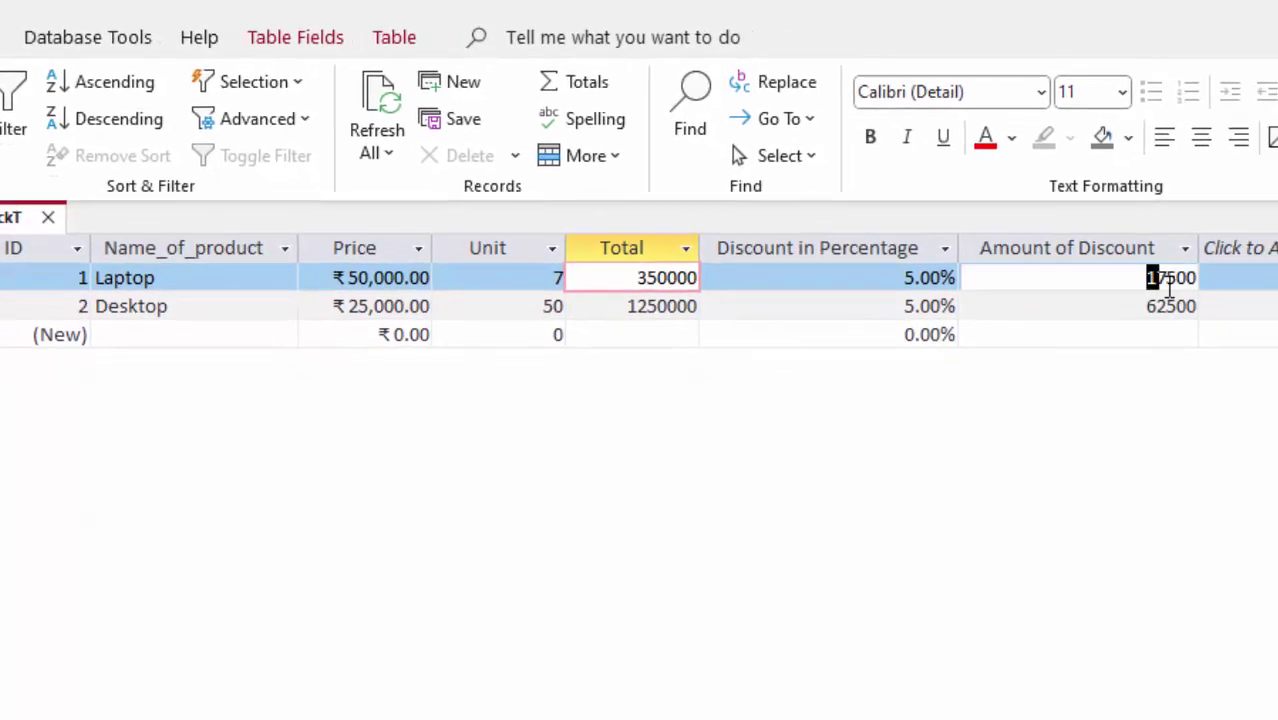
pyautogui.doubleClick(1168, 284)
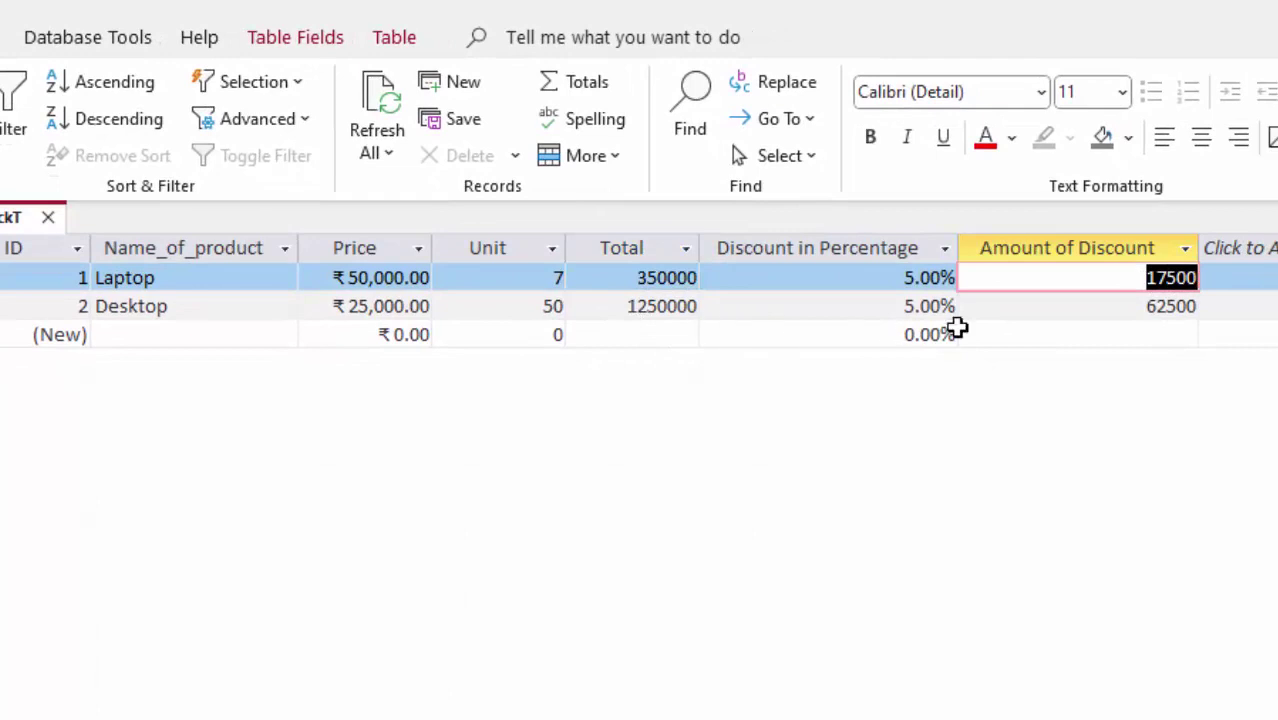
# - Enter the Mouse record with price 300, 2 units and a 5% discount
pyautogui.click(209, 333)
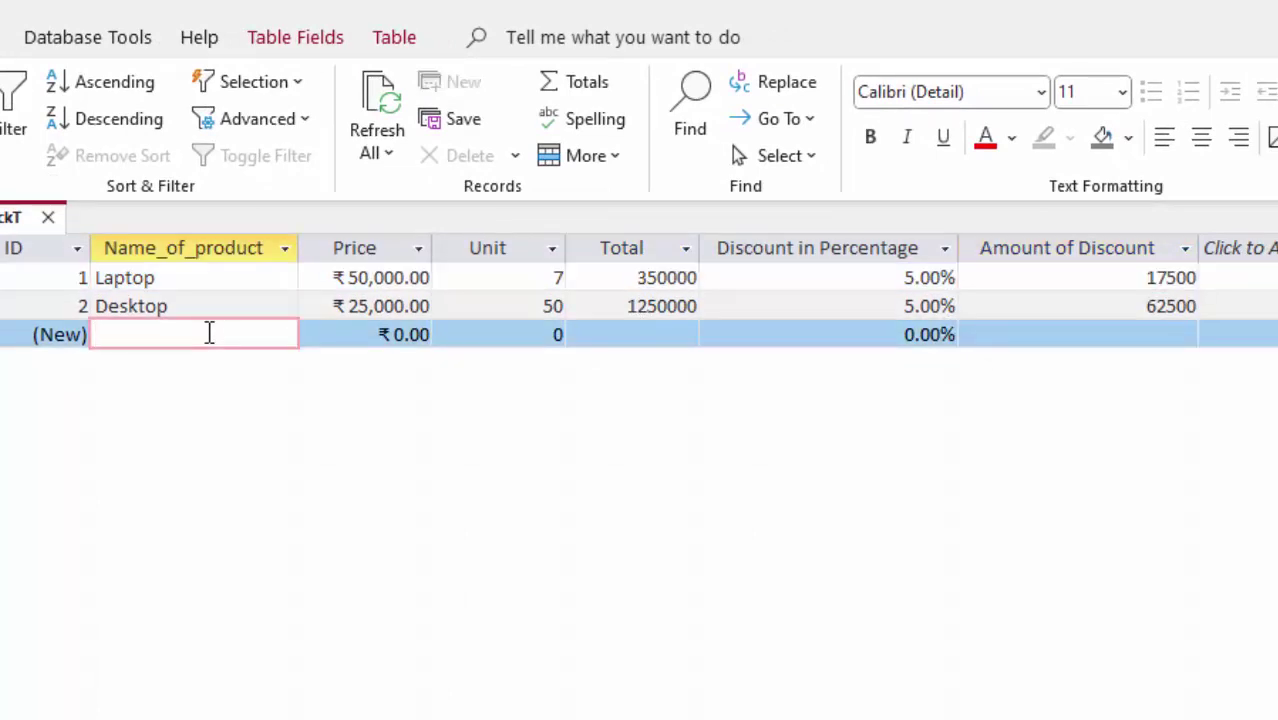
pyautogui.write('Mouse')
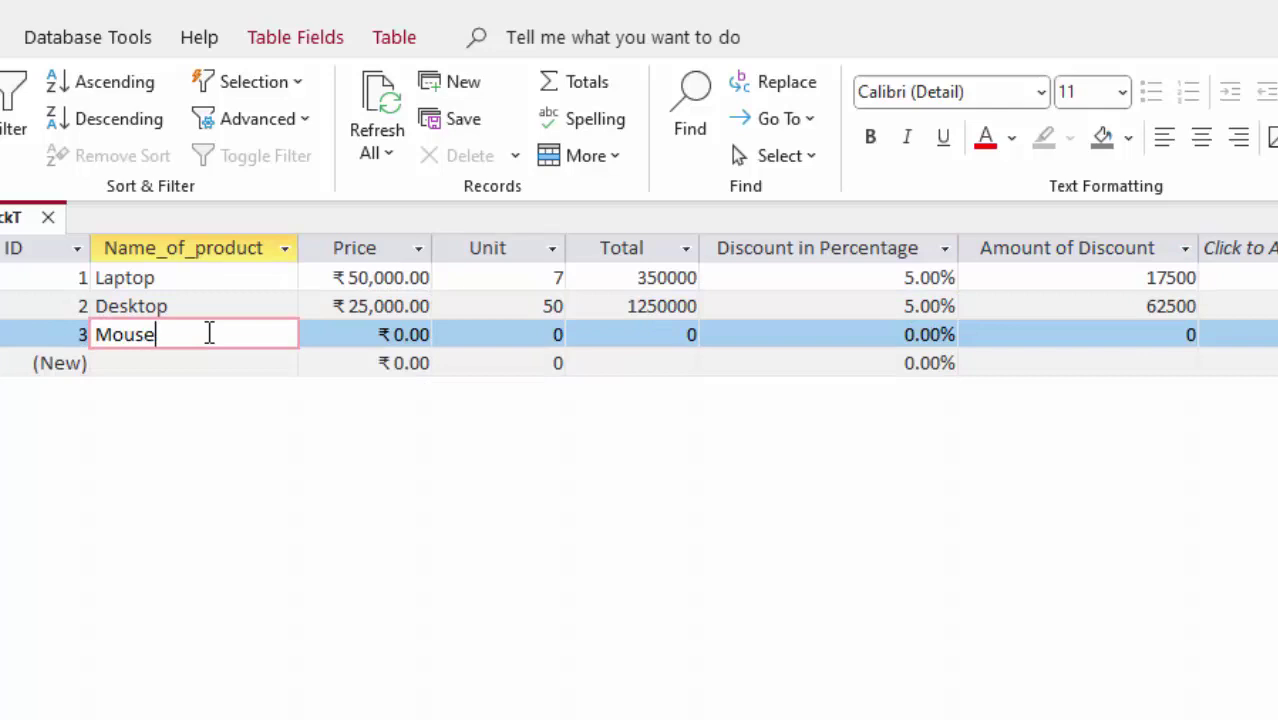
pyautogui.press('Tab')
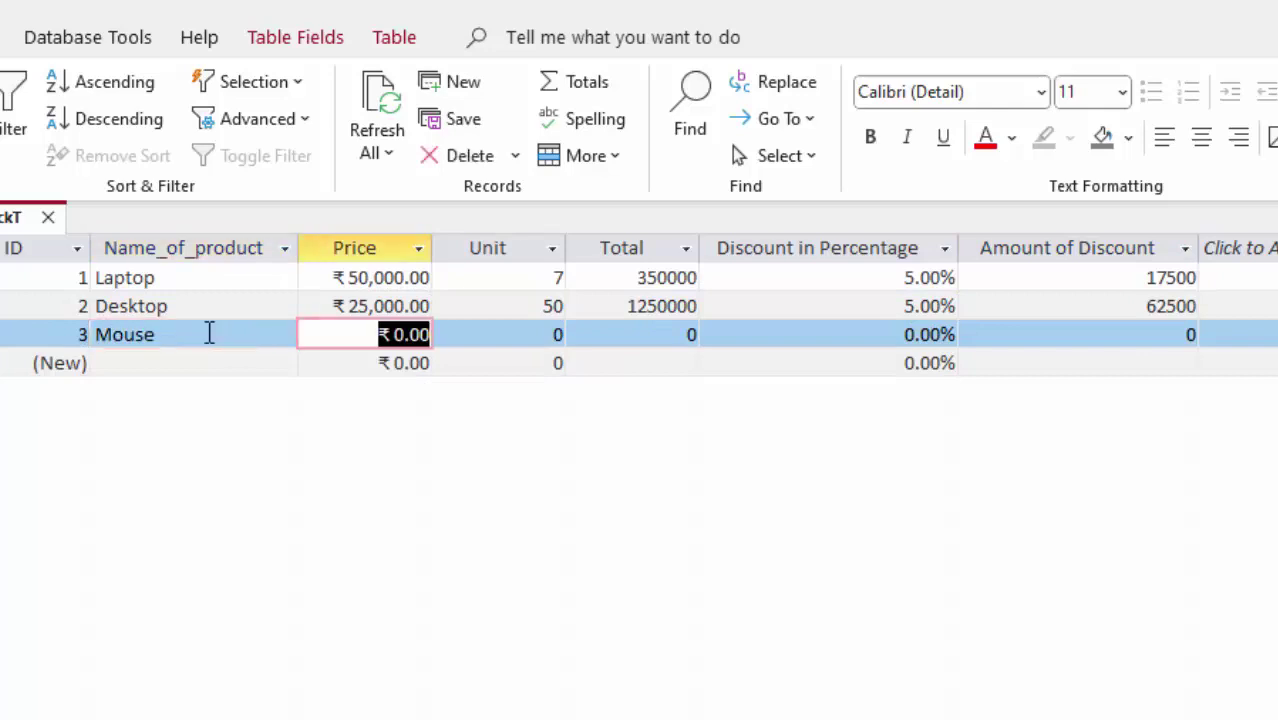
pyautogui.press('BackSpace')
pyautogui.write('300')
pyautogui.press('Tab')
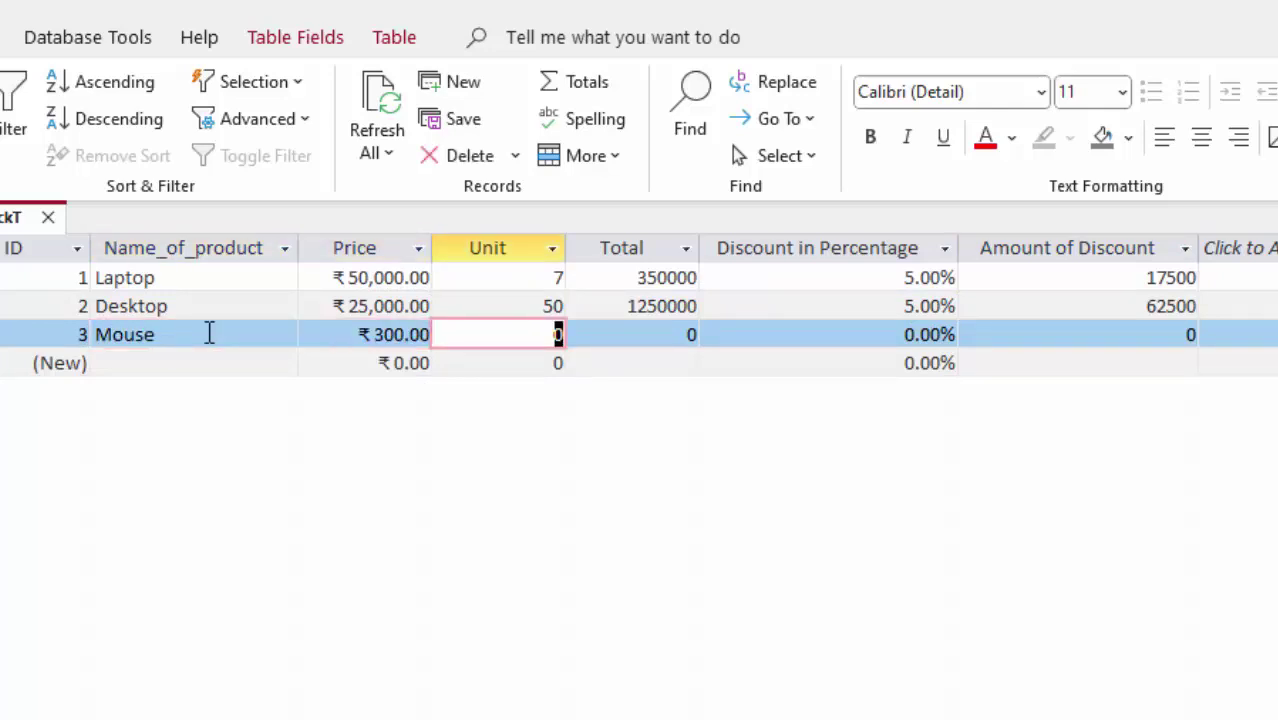
pyautogui.write('2')
pyautogui.press('Tab')
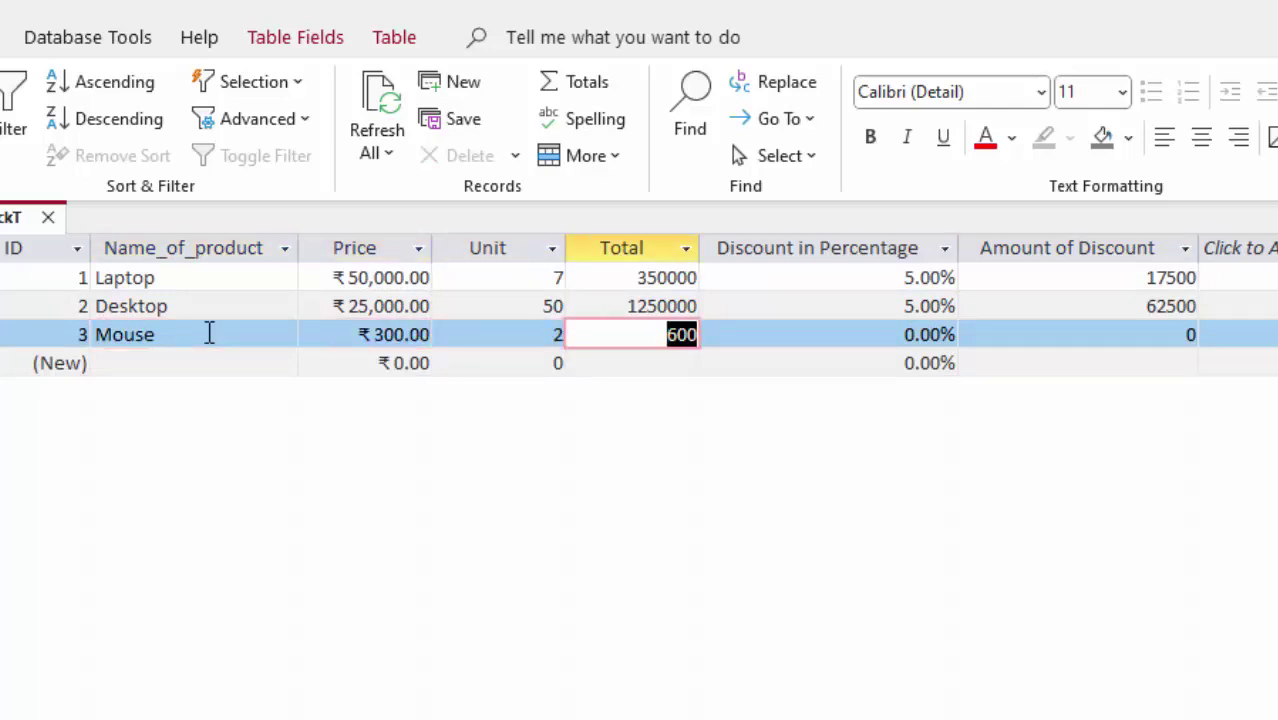
pyautogui.press('Tab')
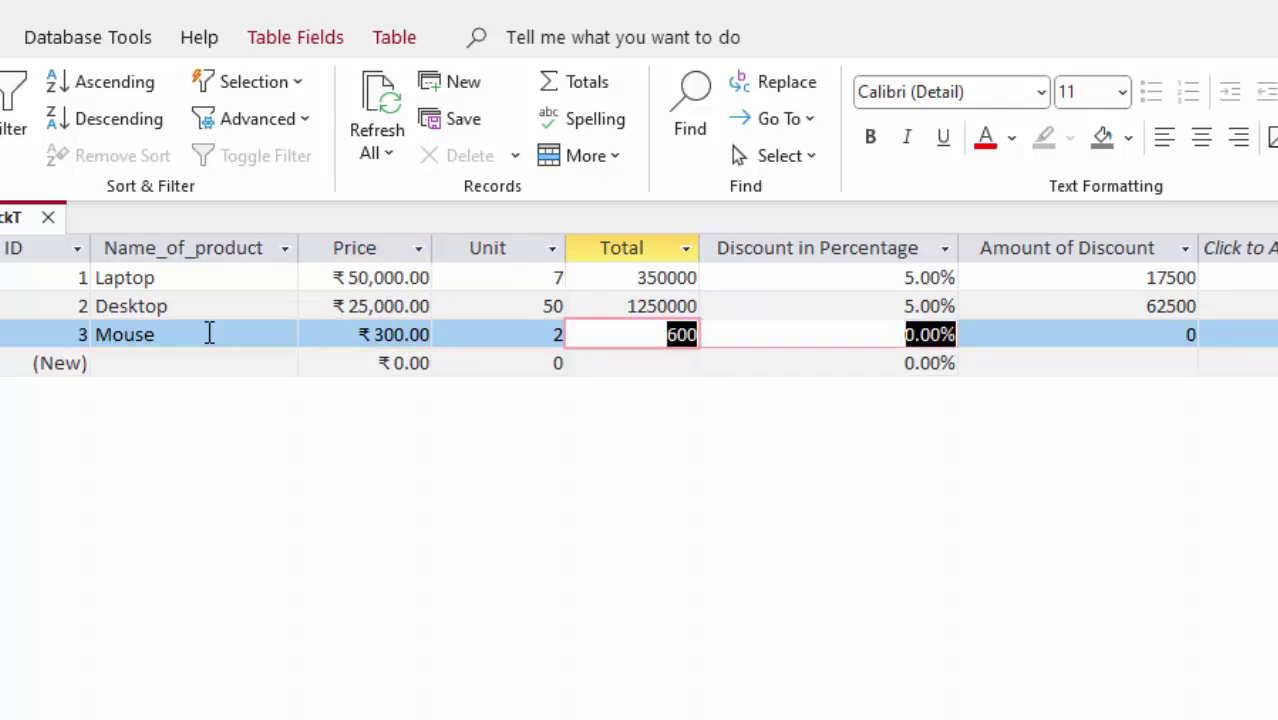
pyautogui.write('5')
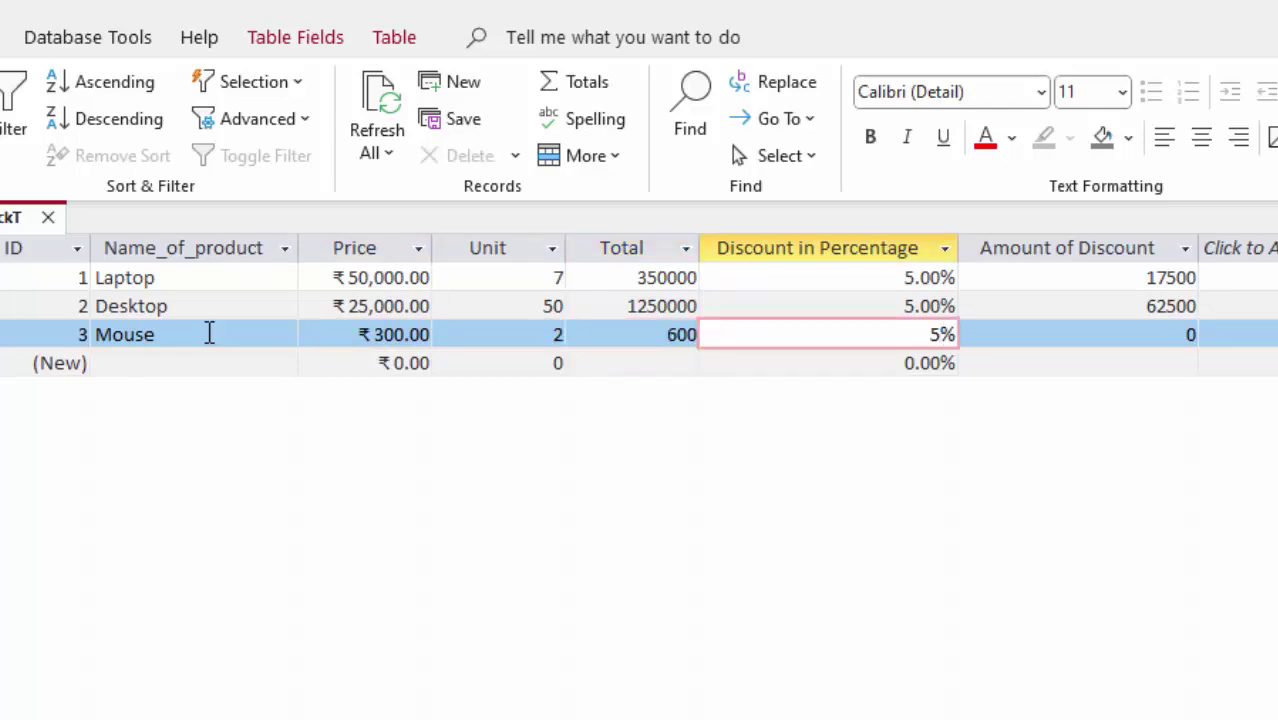
pyautogui.press('Tab')
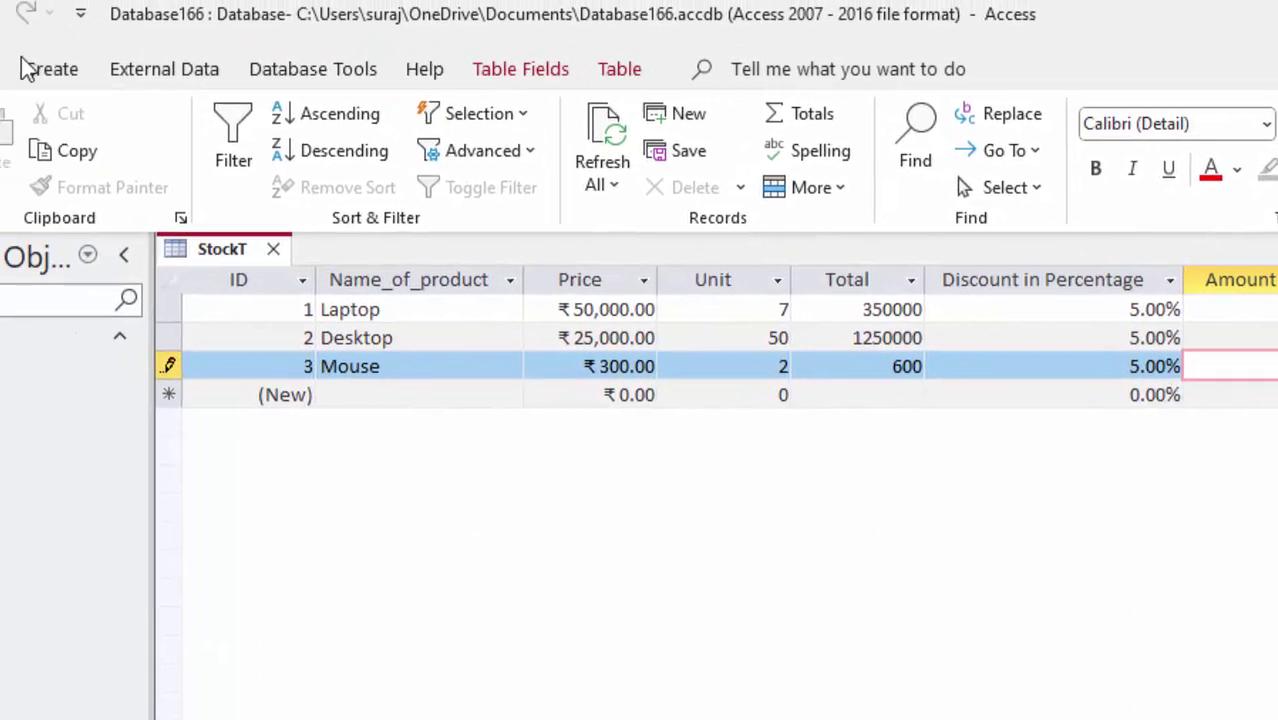
pyautogui.click(200, 92)
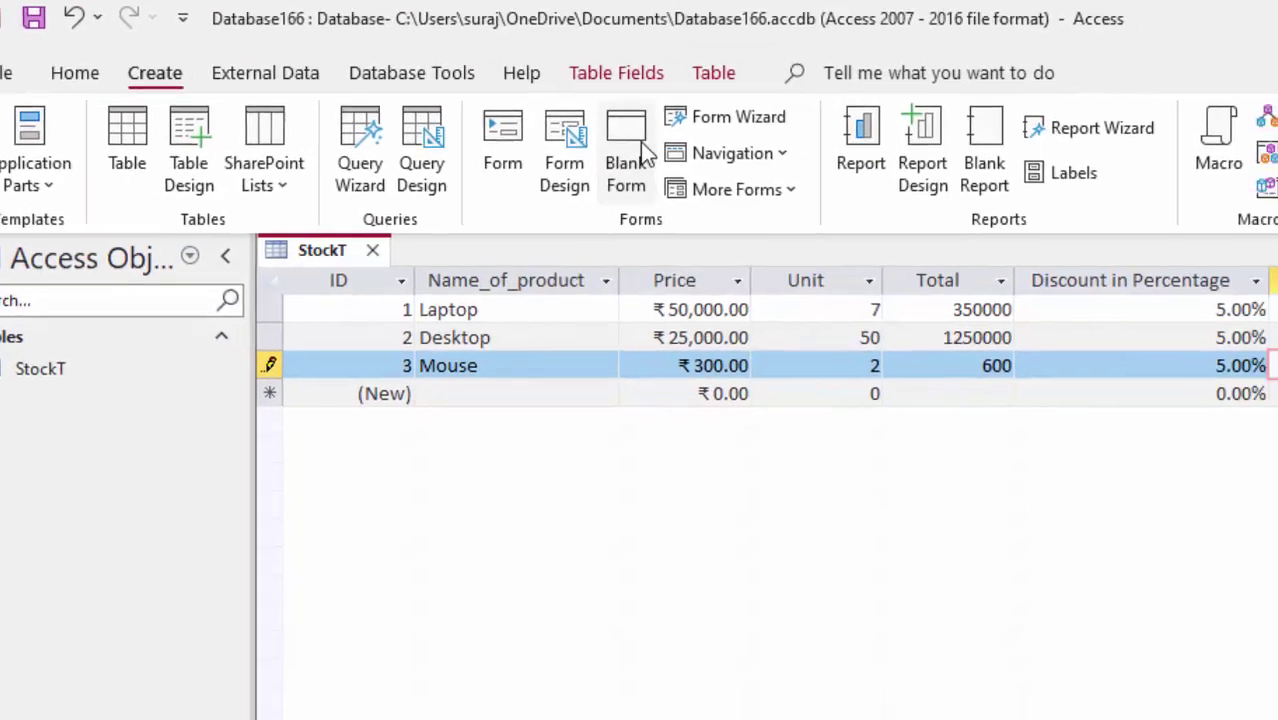
# - Create a blank form and switch it to Design View
pyautogui.click(626, 150)
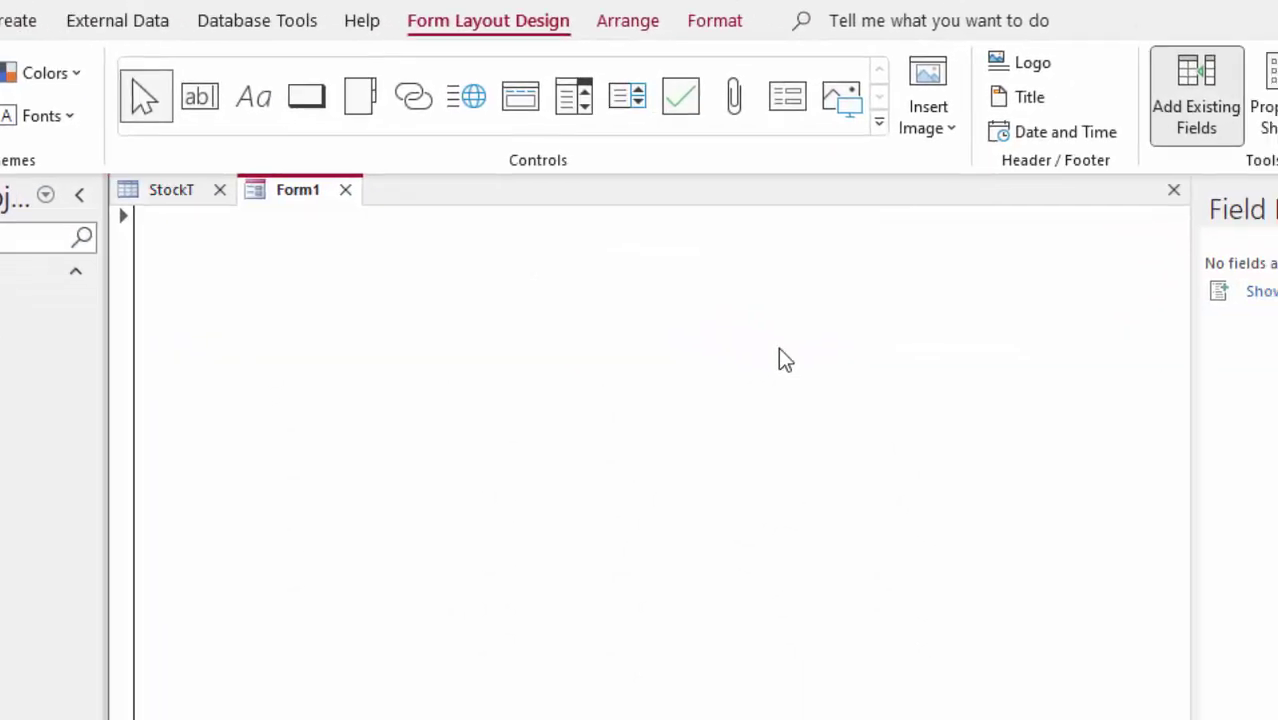
pyautogui.click(10, 160)
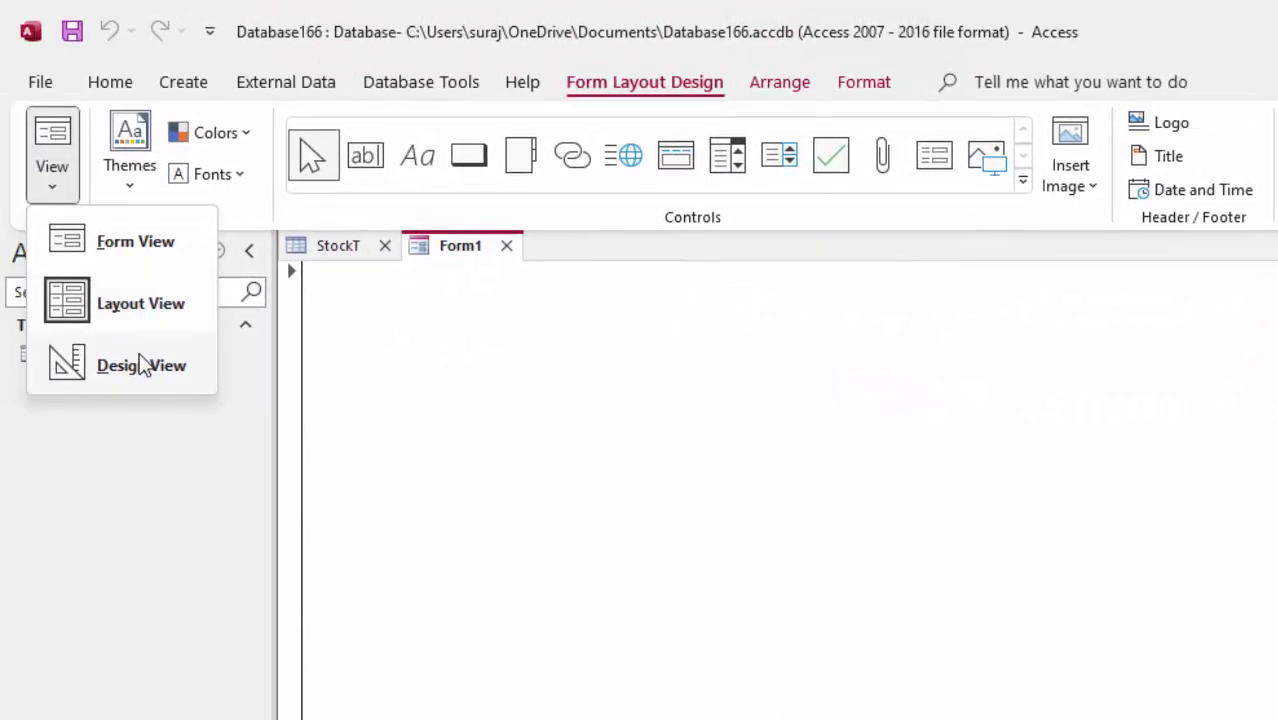
pyautogui.click(82, 347)
# - Add Name_of_product, Price, Unit and Total from StockT to the form
pyautogui.click(1000, 288)
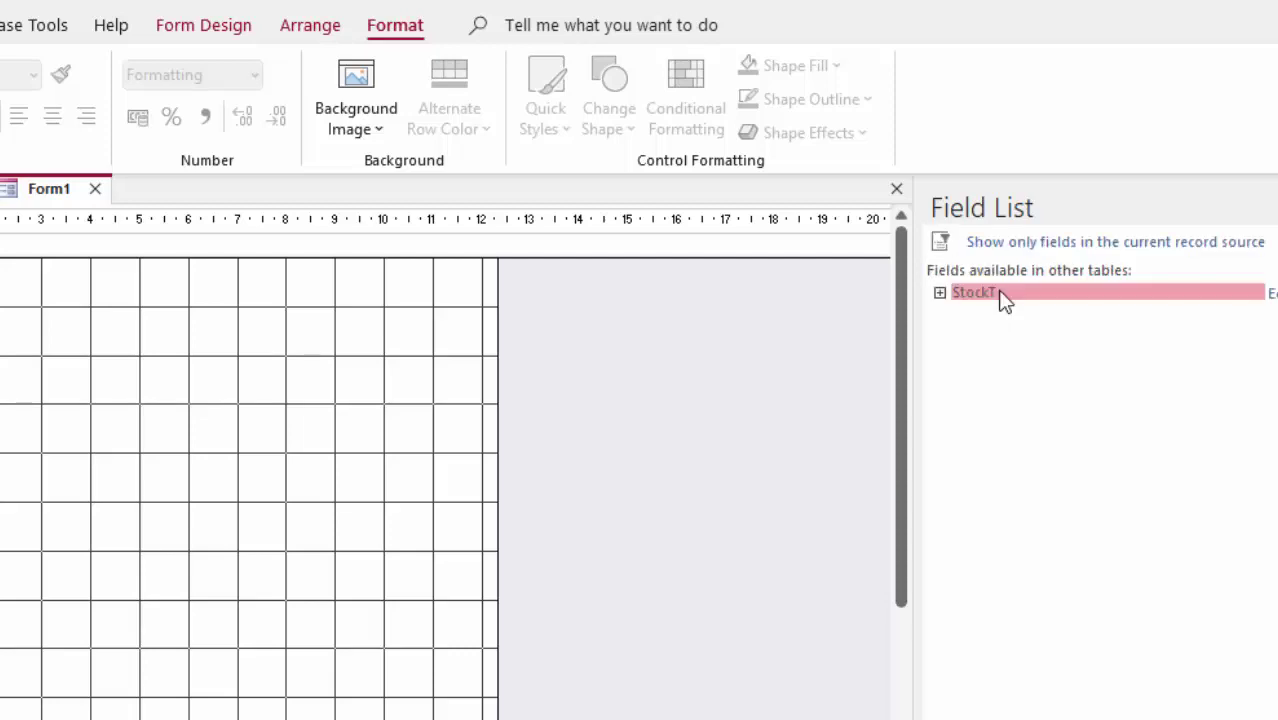
pyautogui.doubleClick(998, 295)
pyautogui.doubleClick(1000, 338)
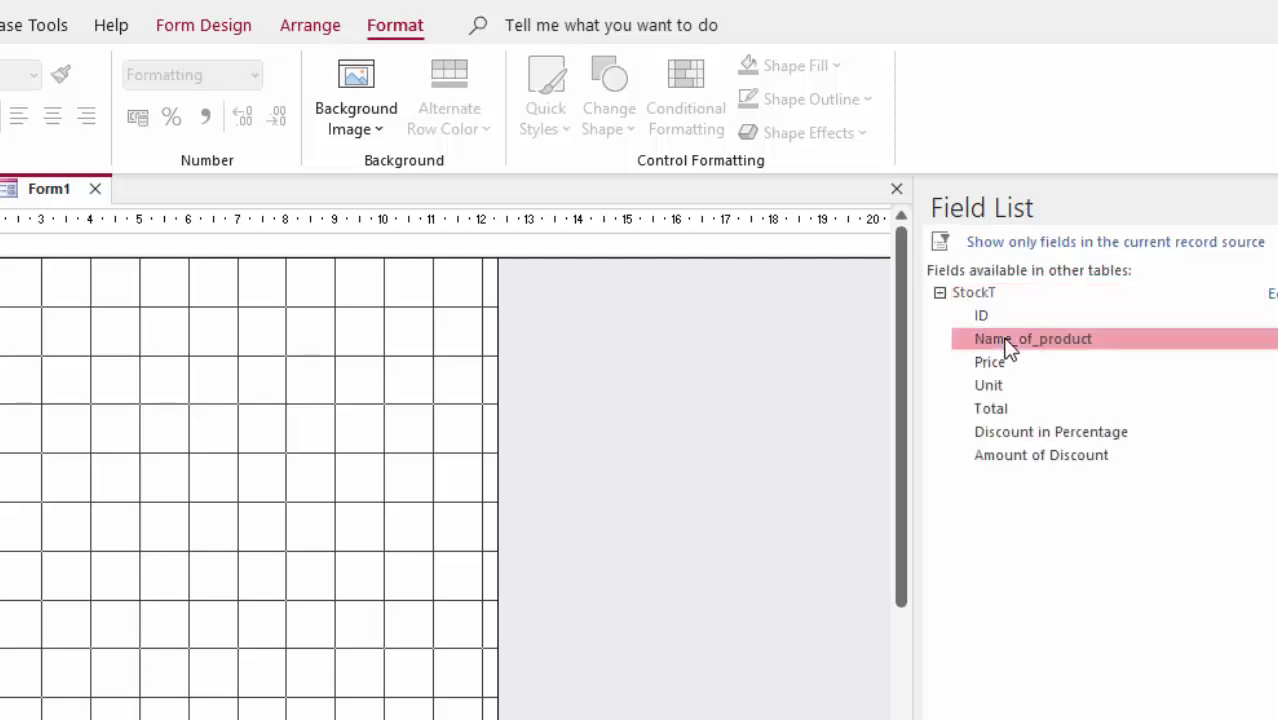
pyautogui.doubleClick(998, 362)
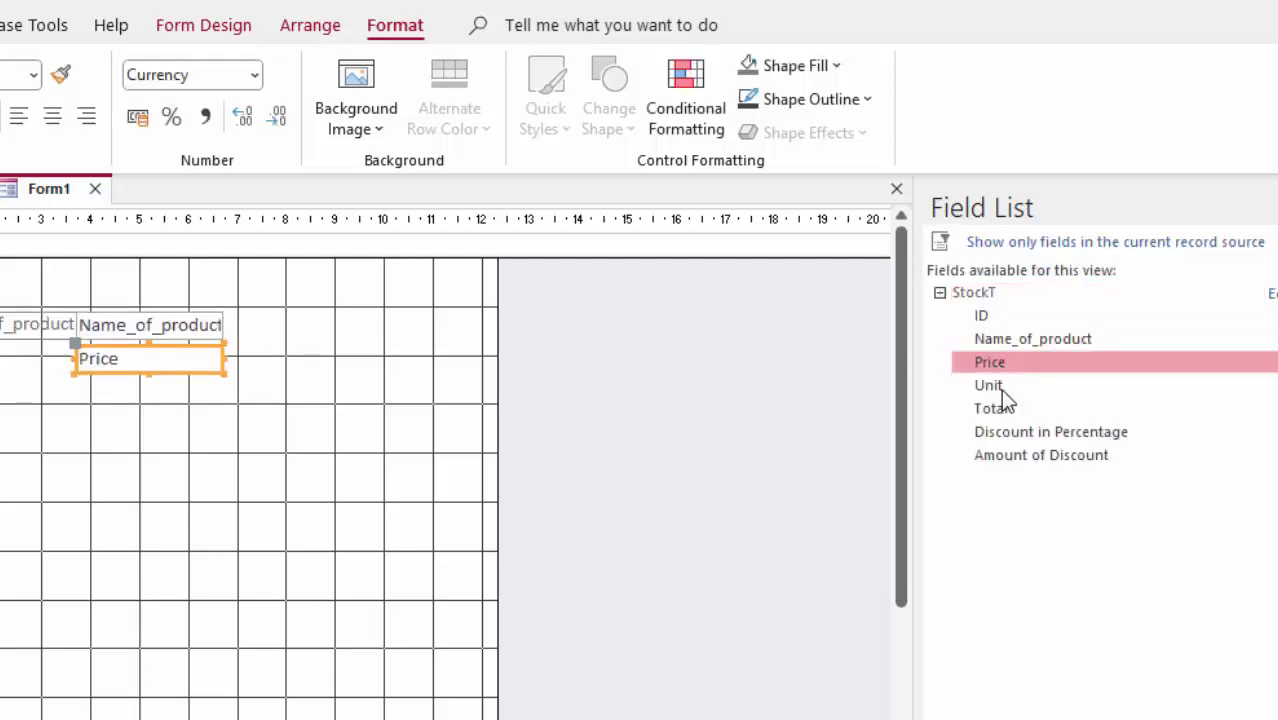
pyautogui.doubleClick(1000, 387)
pyautogui.click(1006, 412)
pyautogui.doubleClick(1006, 412)
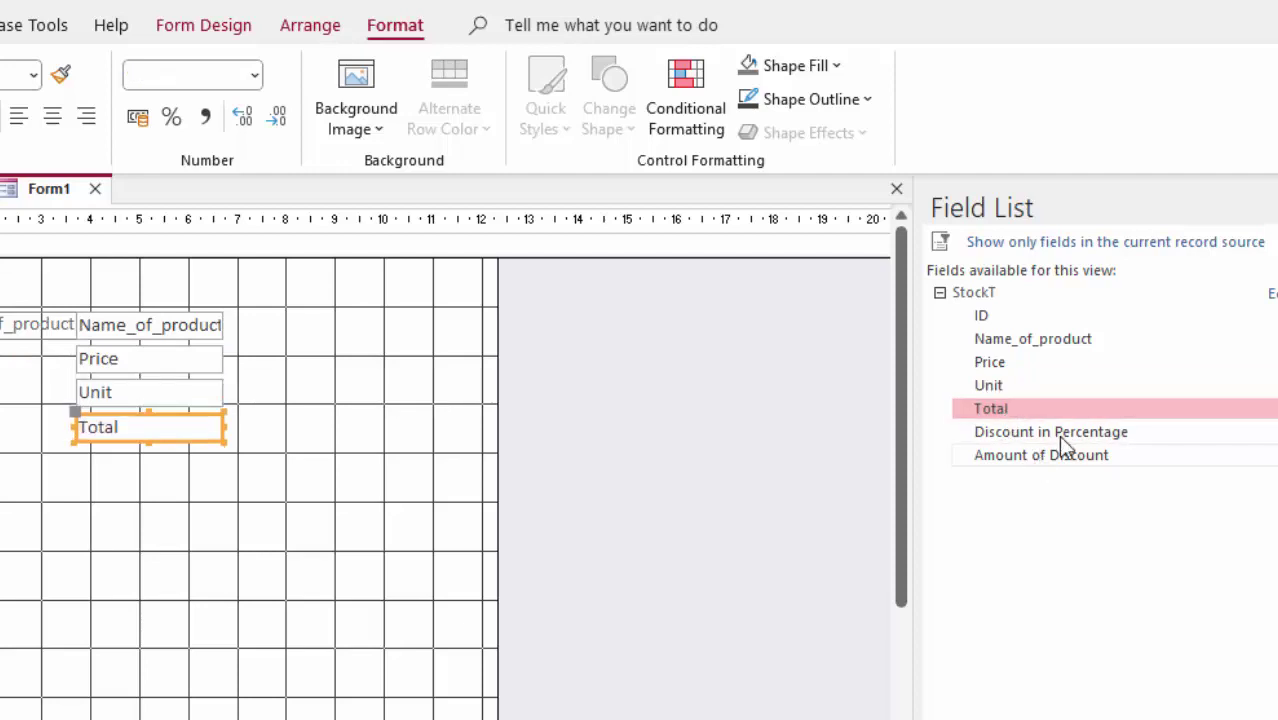
# - Place Discount in Percentage beside Name_of_product and widen its box so the name shows
pyautogui.moveTo(1058, 435)
pyautogui.mouseDown()
pyautogui.moveTo(515, 383)
pyautogui.moveTo(400, 335)
pyautogui.mouseUp()
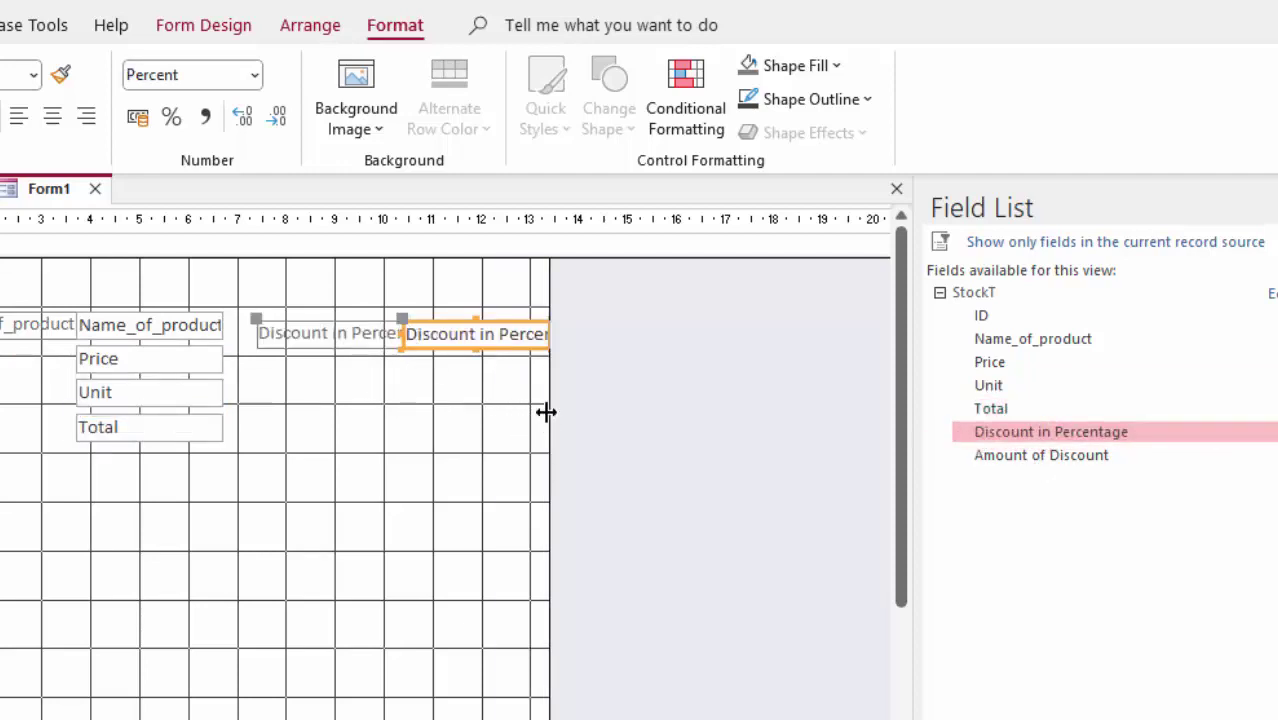
pyautogui.moveTo(548, 411); pyautogui.dragTo(687, 455)
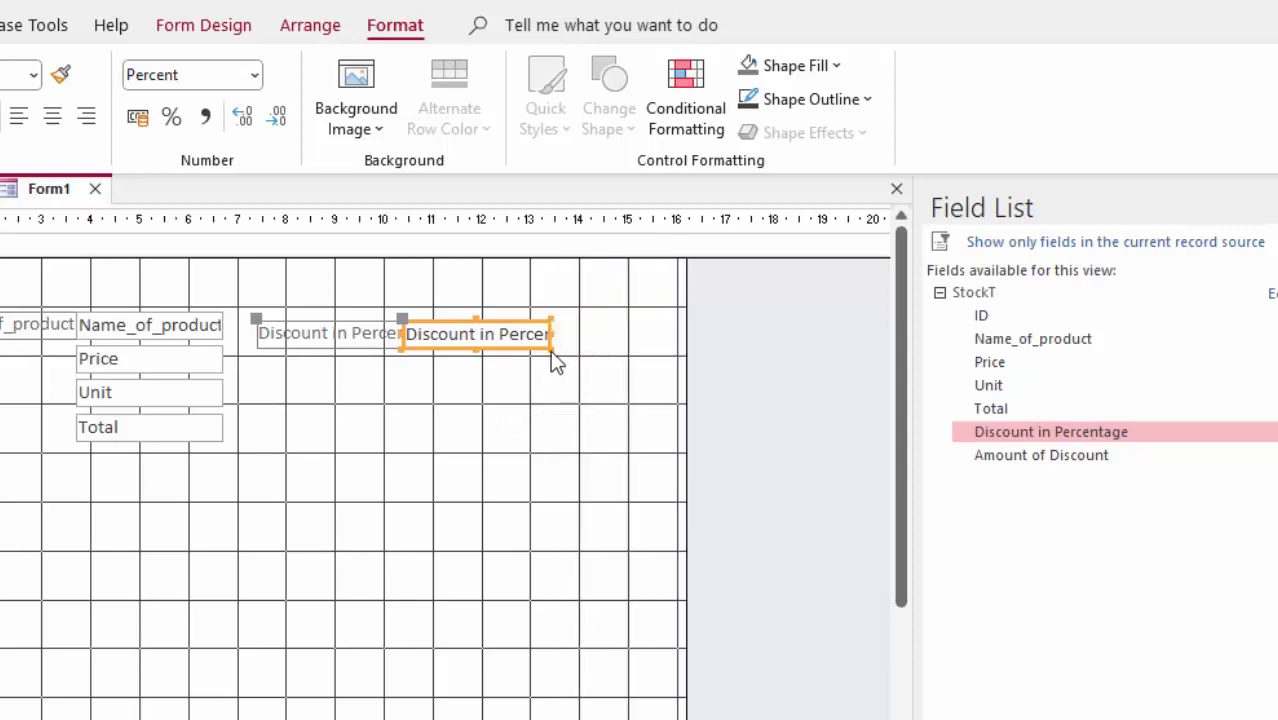
pyautogui.moveTo(551, 353); pyautogui.dragTo(614, 352)
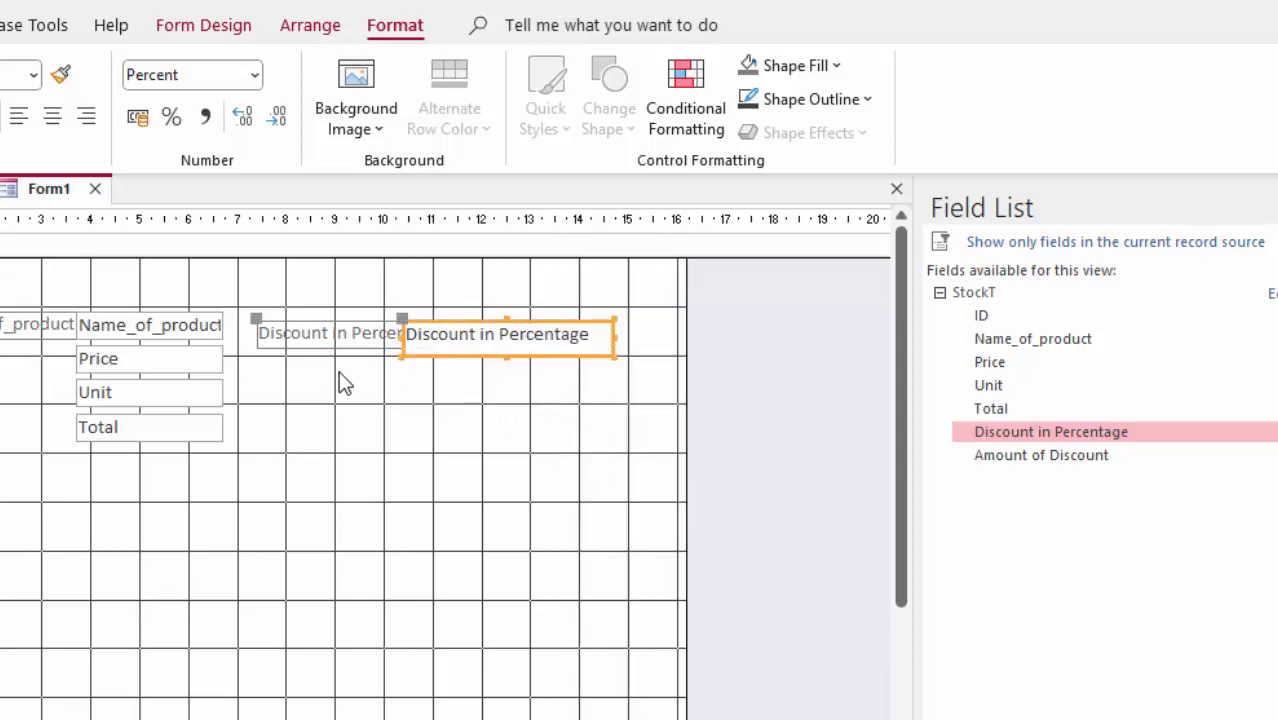
pyautogui.moveTo(401, 357); pyautogui.dragTo(474, 352)
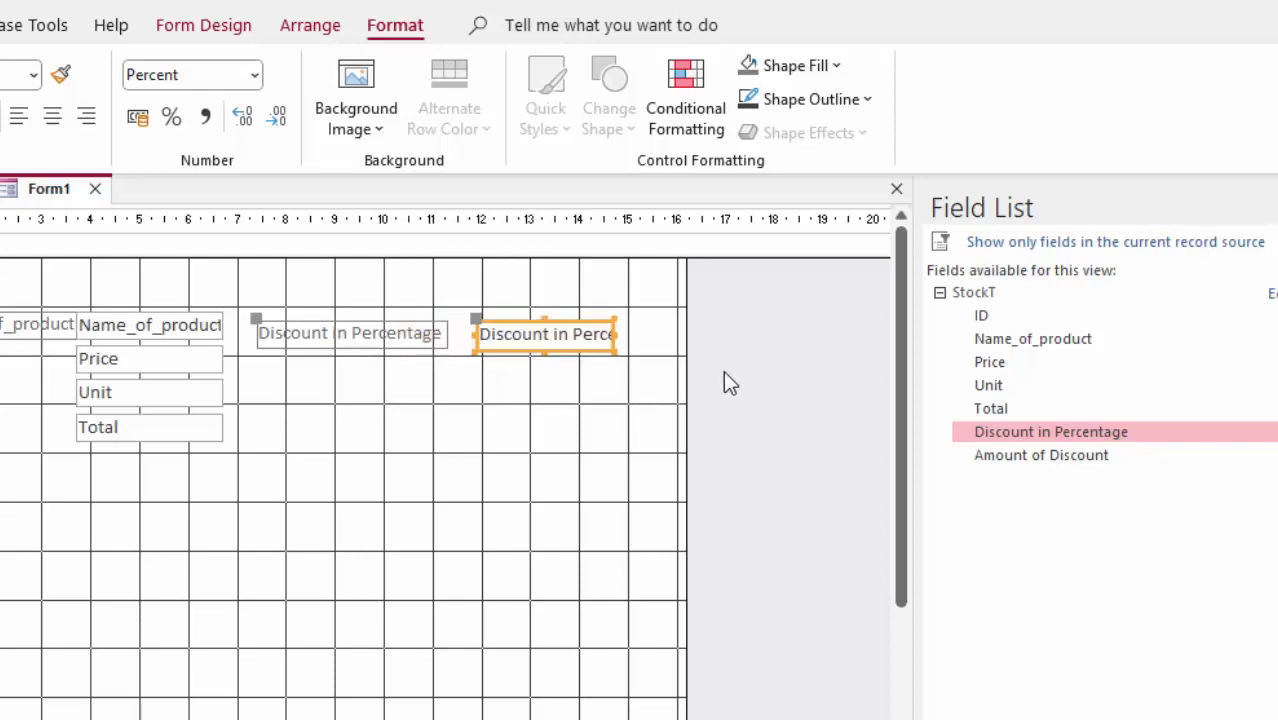
pyautogui.moveTo(616, 350)
pyautogui.mouseDown()
pyautogui.moveTo(676, 364)
pyautogui.moveTo(664, 362)
pyautogui.mouseUp()
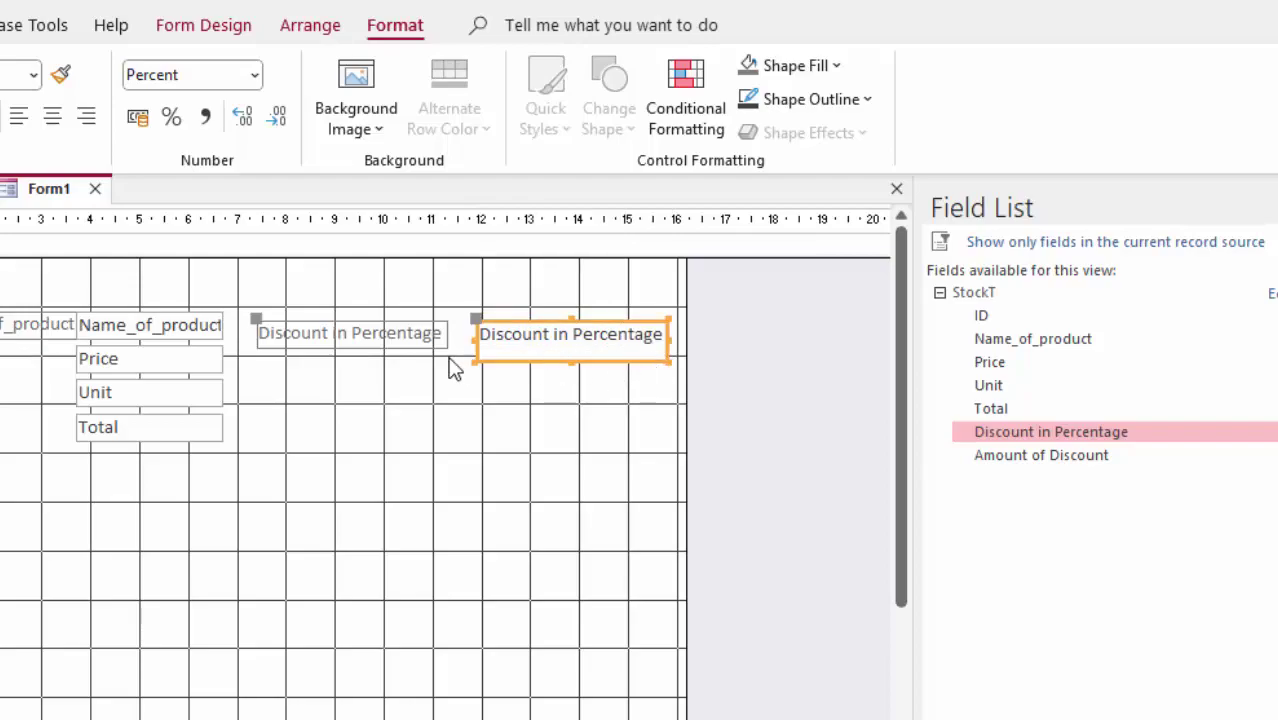
# - Place Amount of Discount below it and adjust its label width
pyautogui.moveTo(1041, 455); pyautogui.dragTo(340, 426)
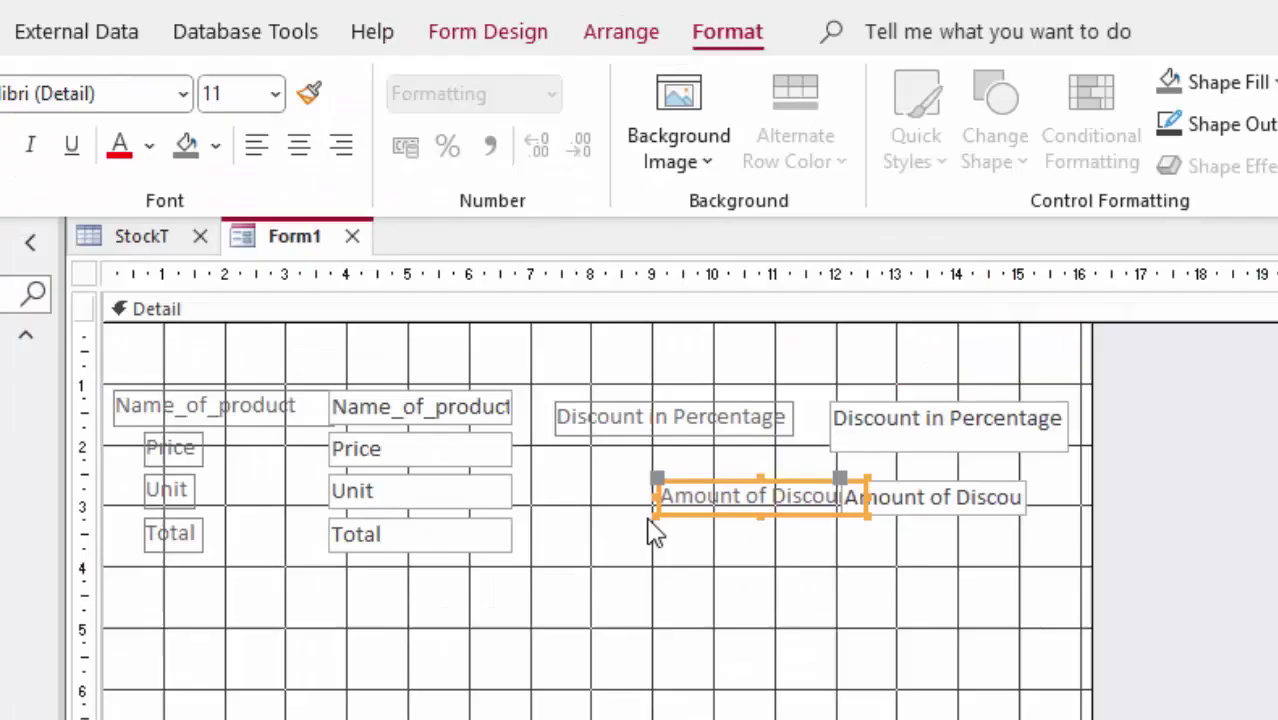
pyautogui.moveTo(655, 515); pyautogui.dragTo(567, 513)
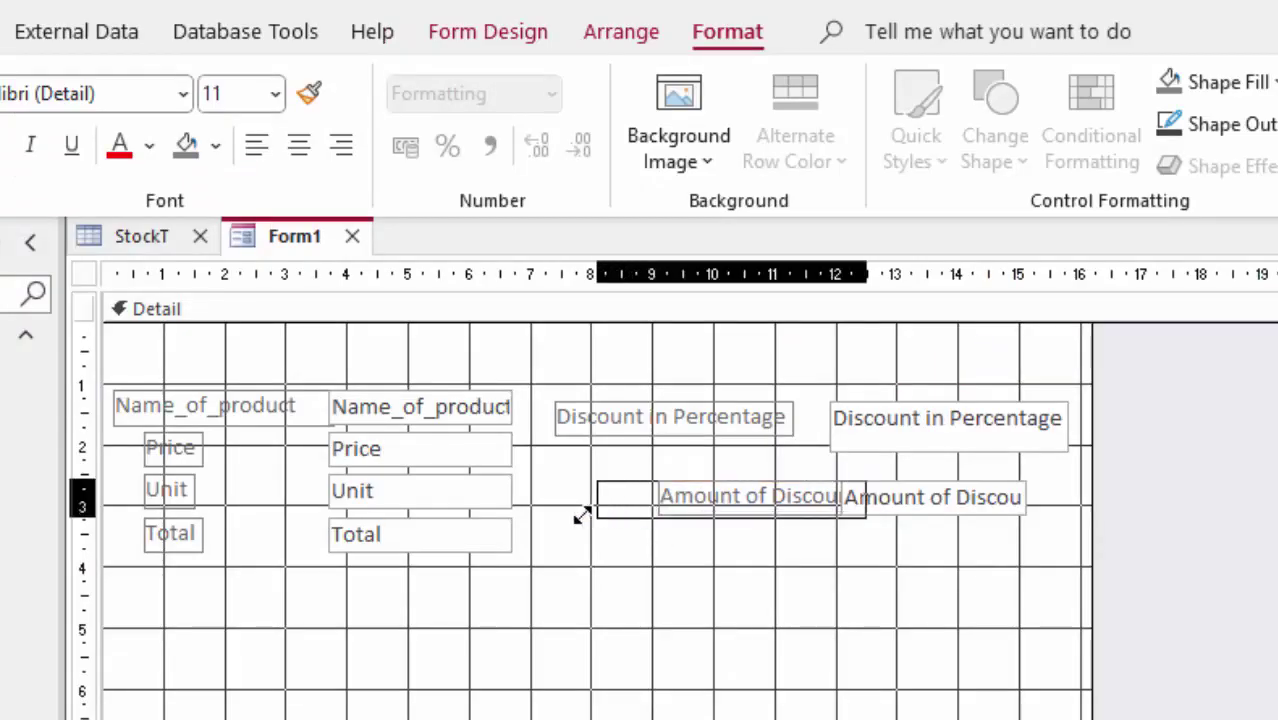
pyautogui.moveTo(866, 515); pyautogui.dragTo(807, 513)
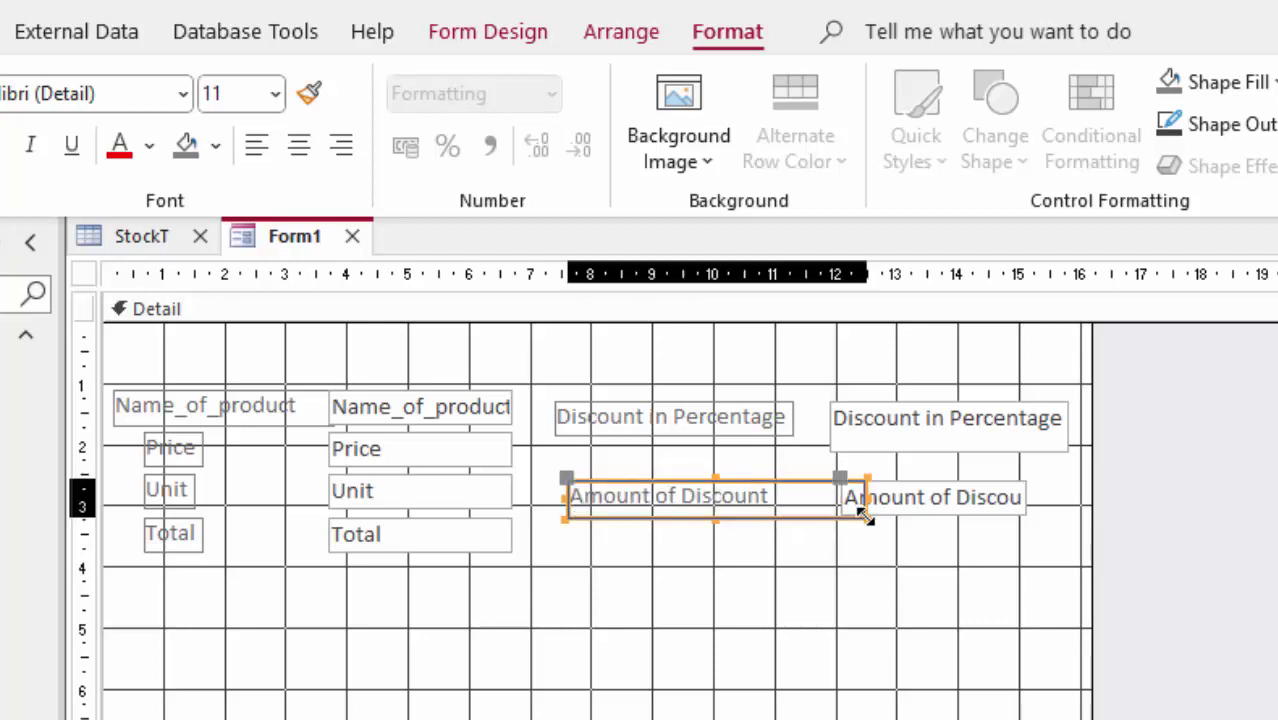
pyautogui.click(884, 674)
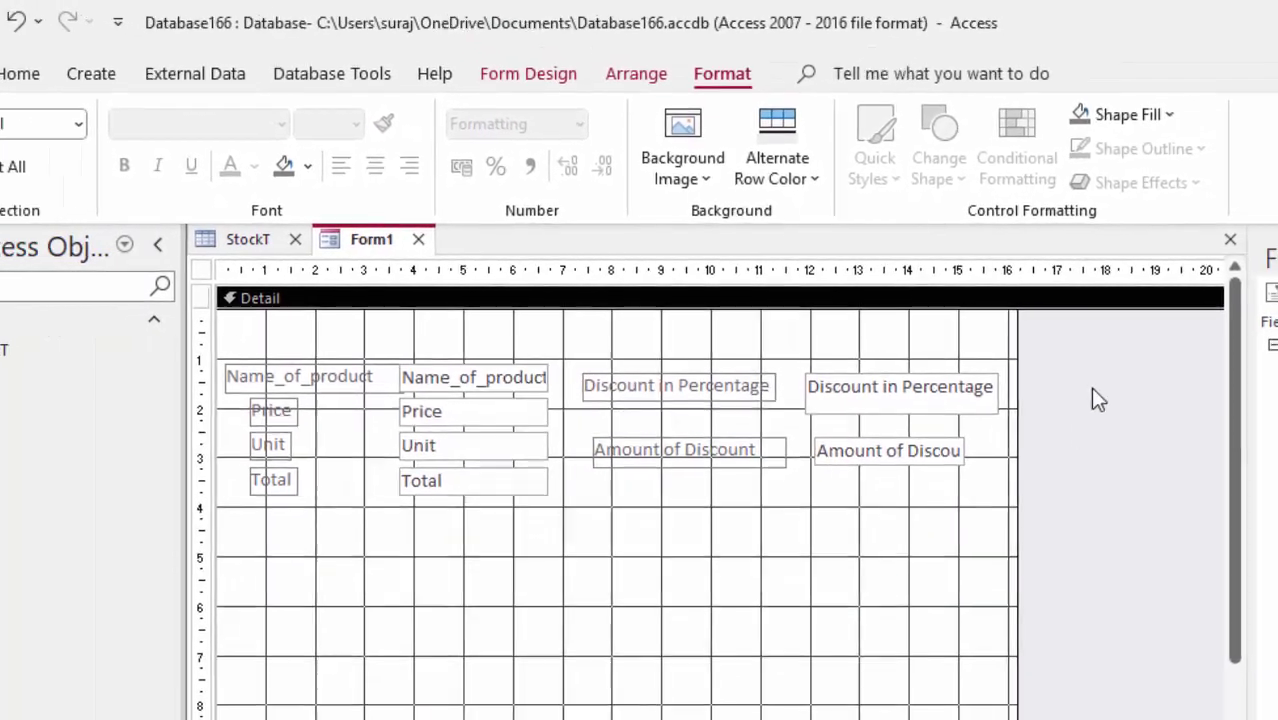
# - Give the form's Detail section a light green background
pyautogui.click(58, 86)
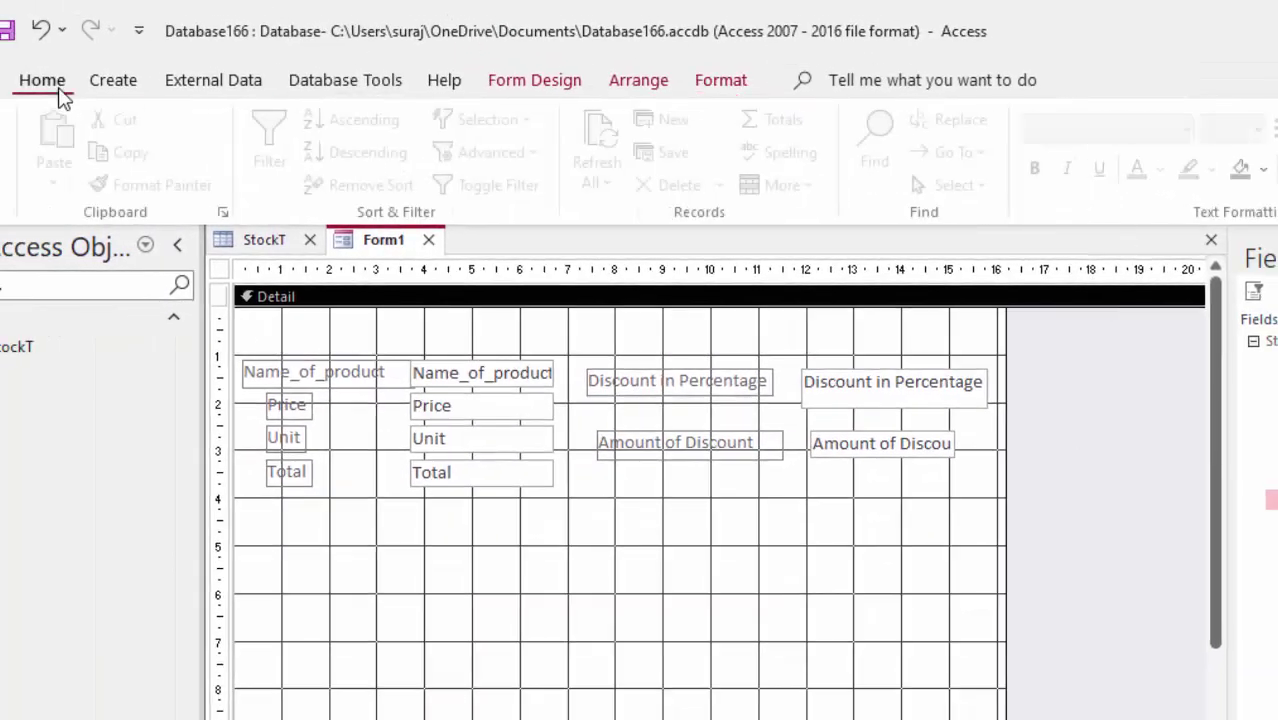
pyautogui.click(1270, 172)
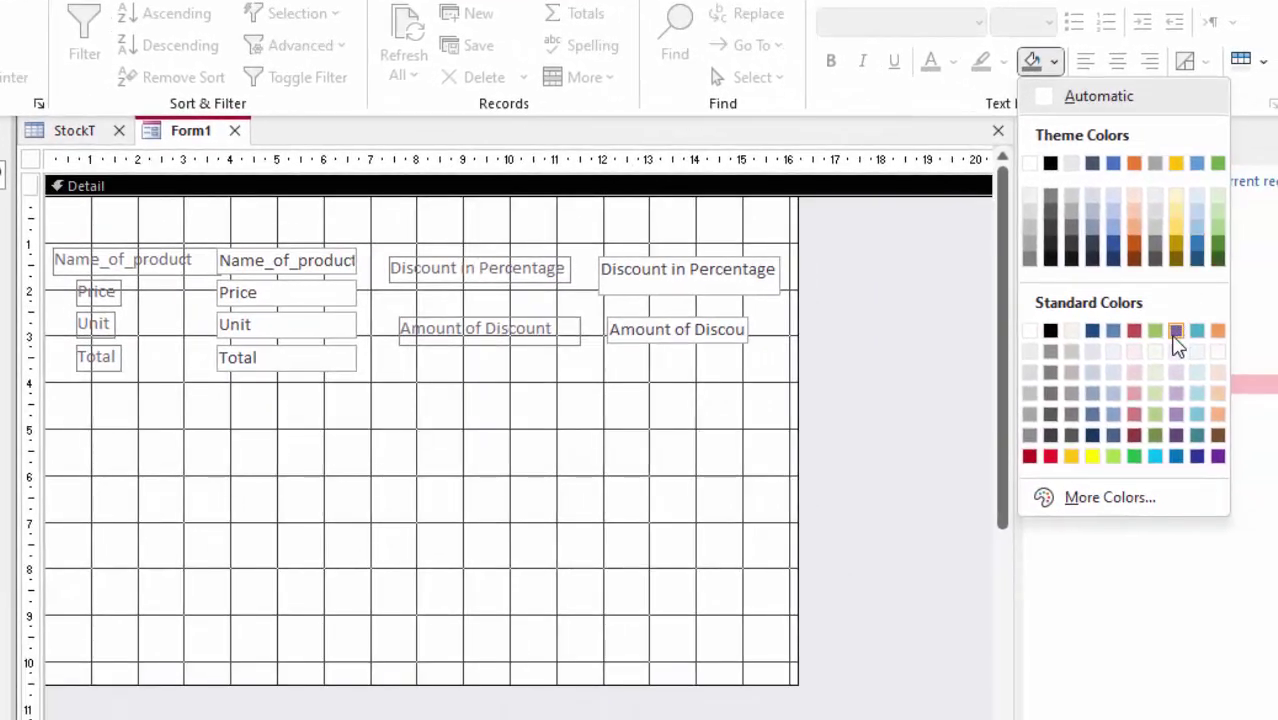
pyautogui.click(1112, 457)
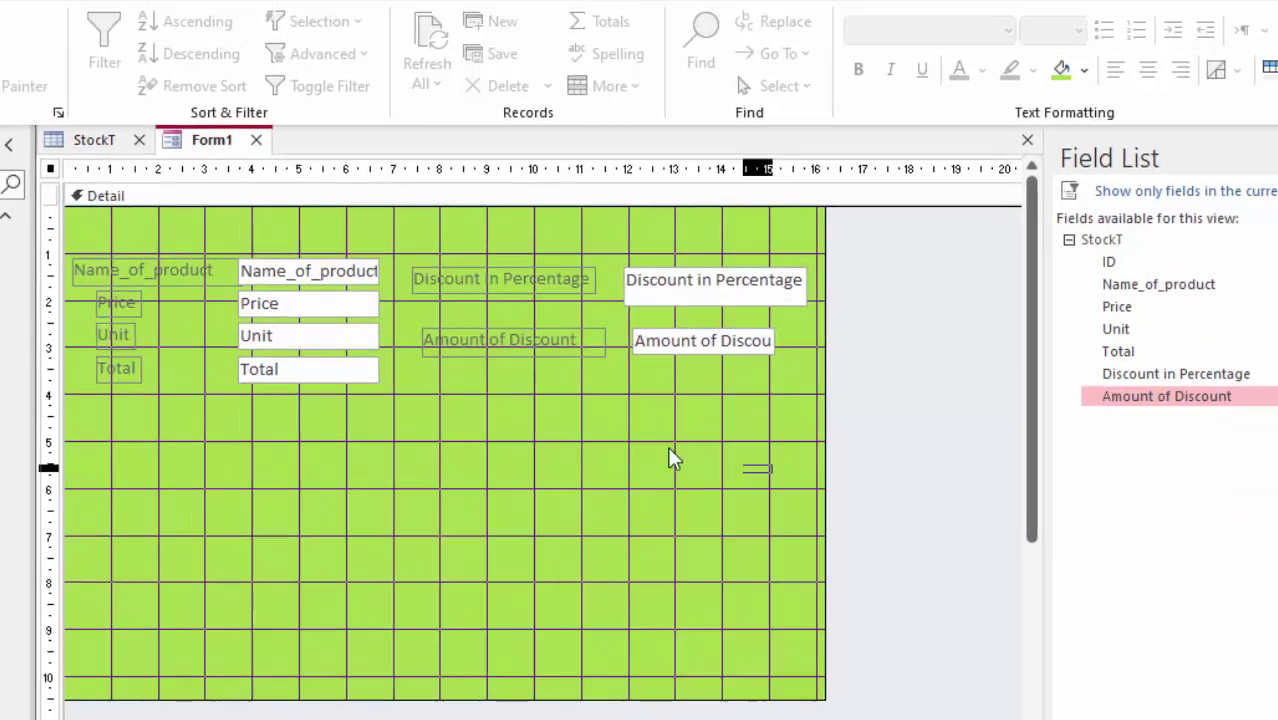
# - Make all the form's labels and fields bold
pyautogui.moveTo(744, 458); pyautogui.dragTo(250, 300)
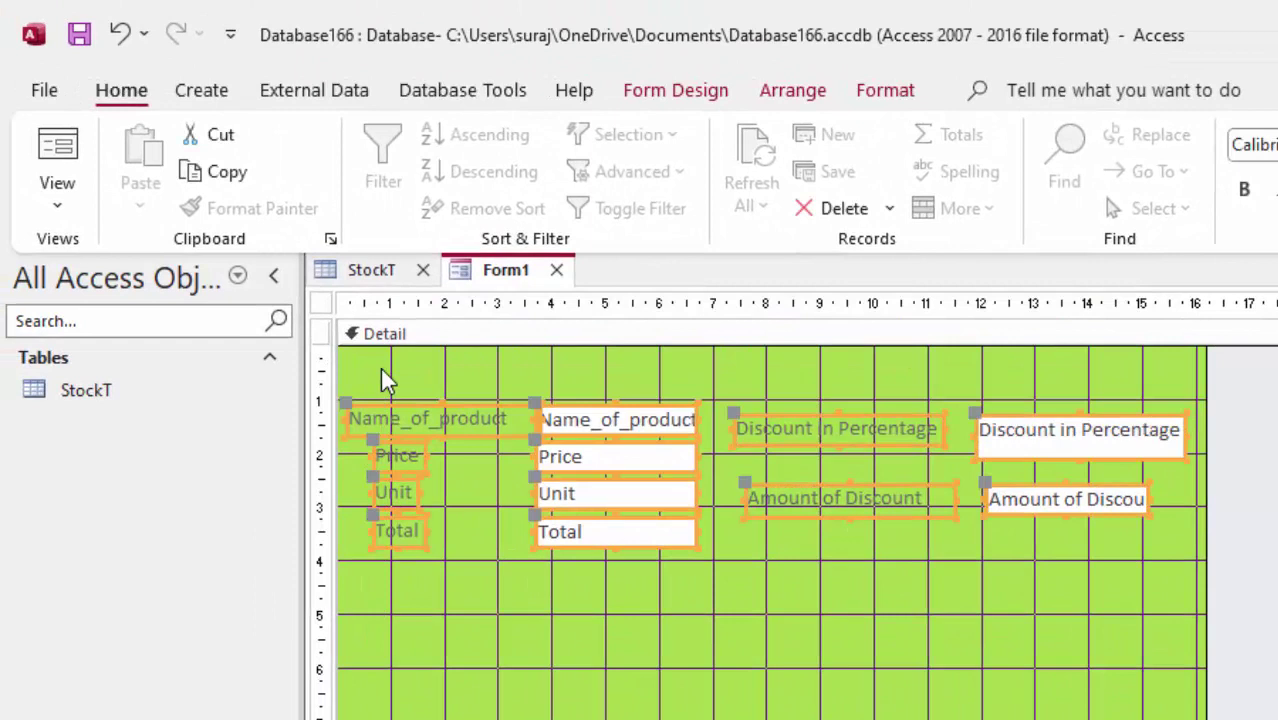
pyautogui.hotkey('ctrl', 'b')
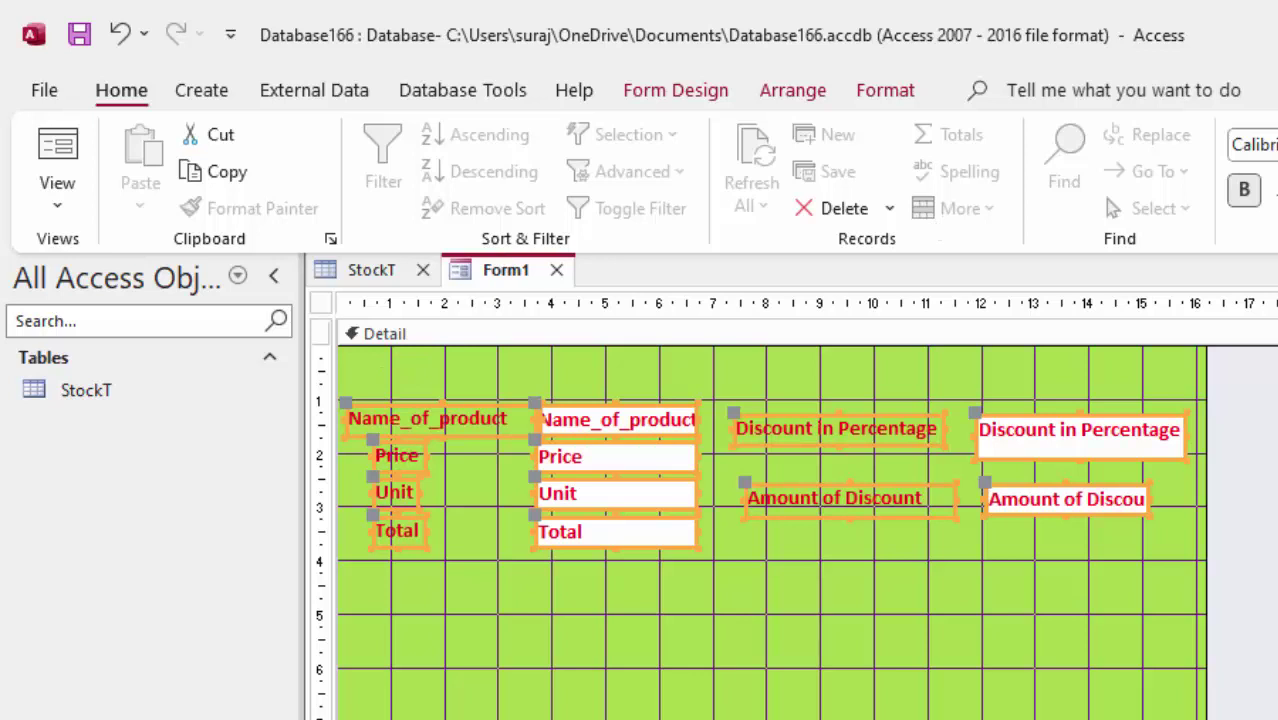
pyautogui.click(697, 421)
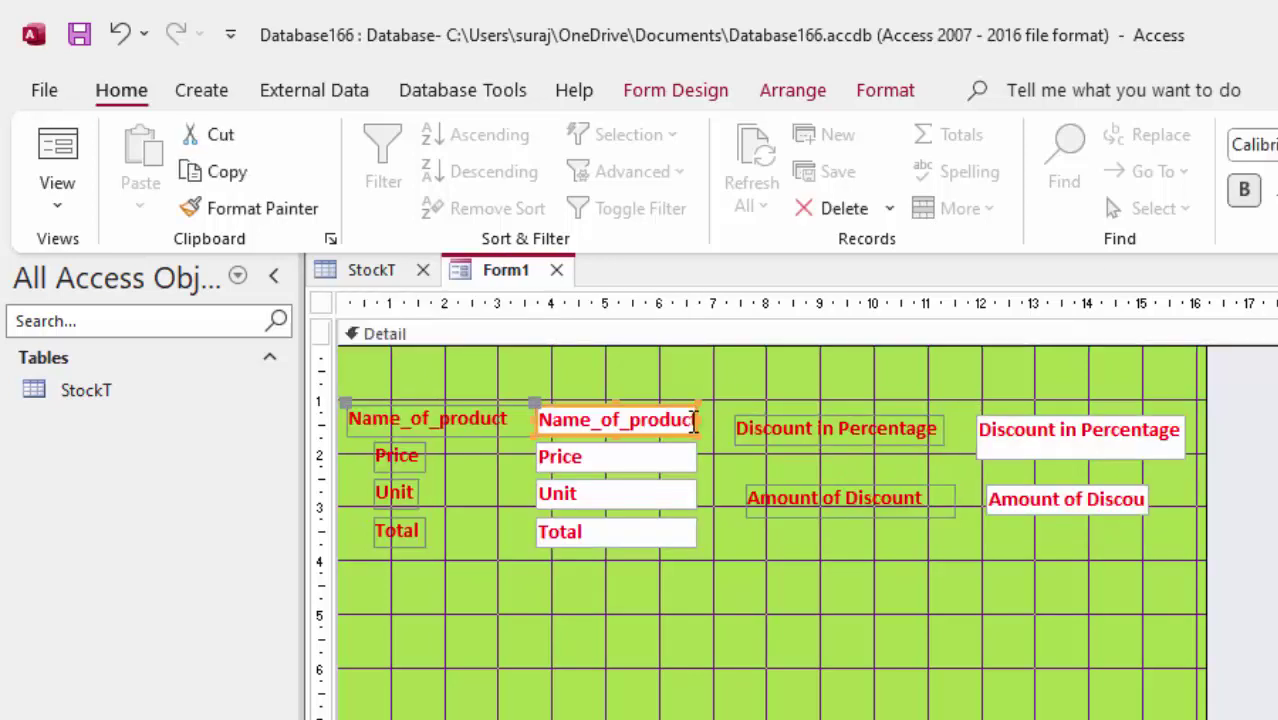
# - Widen the Name_of_product box, preview the form with Laptop's data, then return to Design View
pyautogui.moveTo(699, 421); pyautogui.dragTo(716, 422)
pyautogui.hotkey('ctrl', 'r')
pyautogui.click(57, 160)
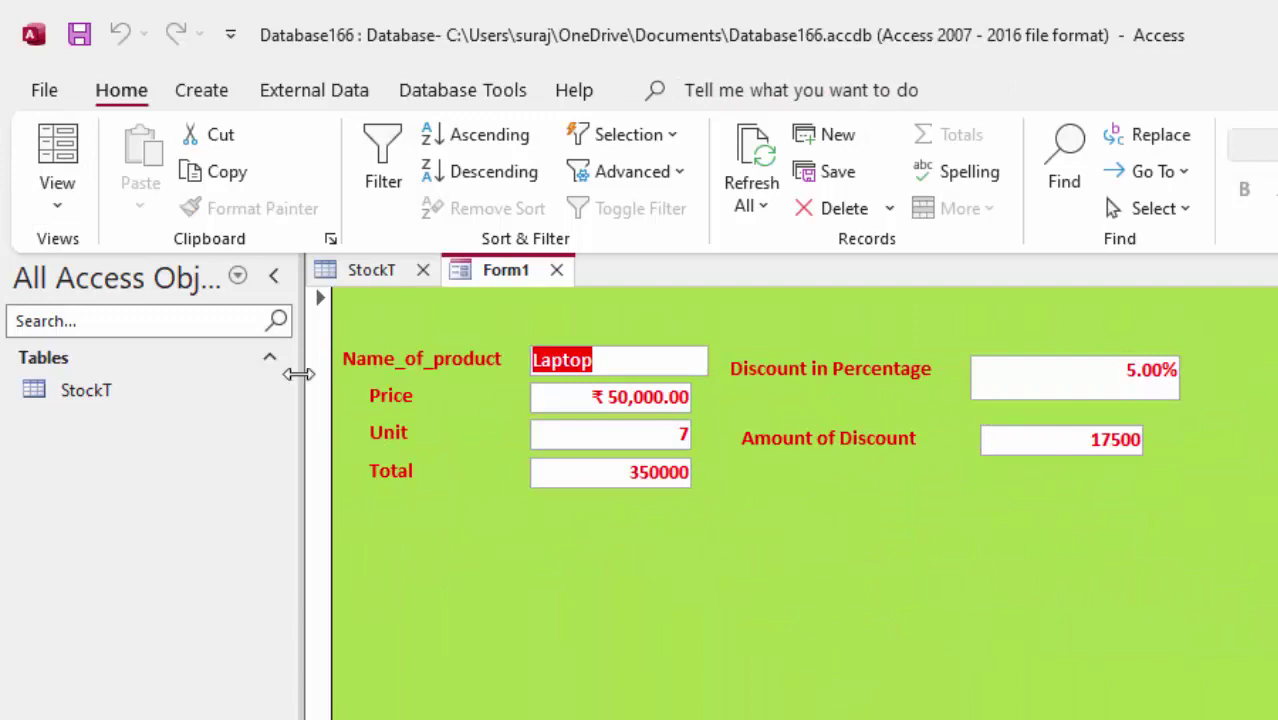
pyautogui.click(57, 200)
pyautogui.click(142, 395)
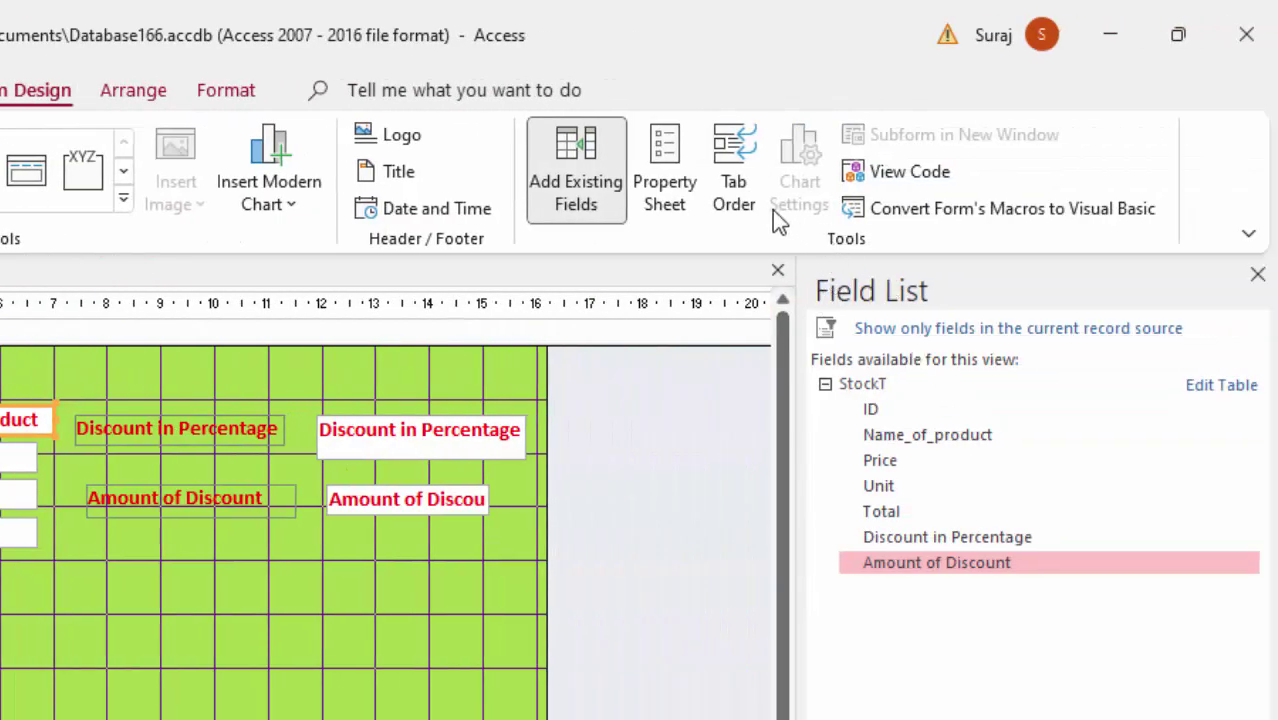
# - In the Property Sheet for the whole form, set Pop Up to Yes
pyautogui.click(693, 175)
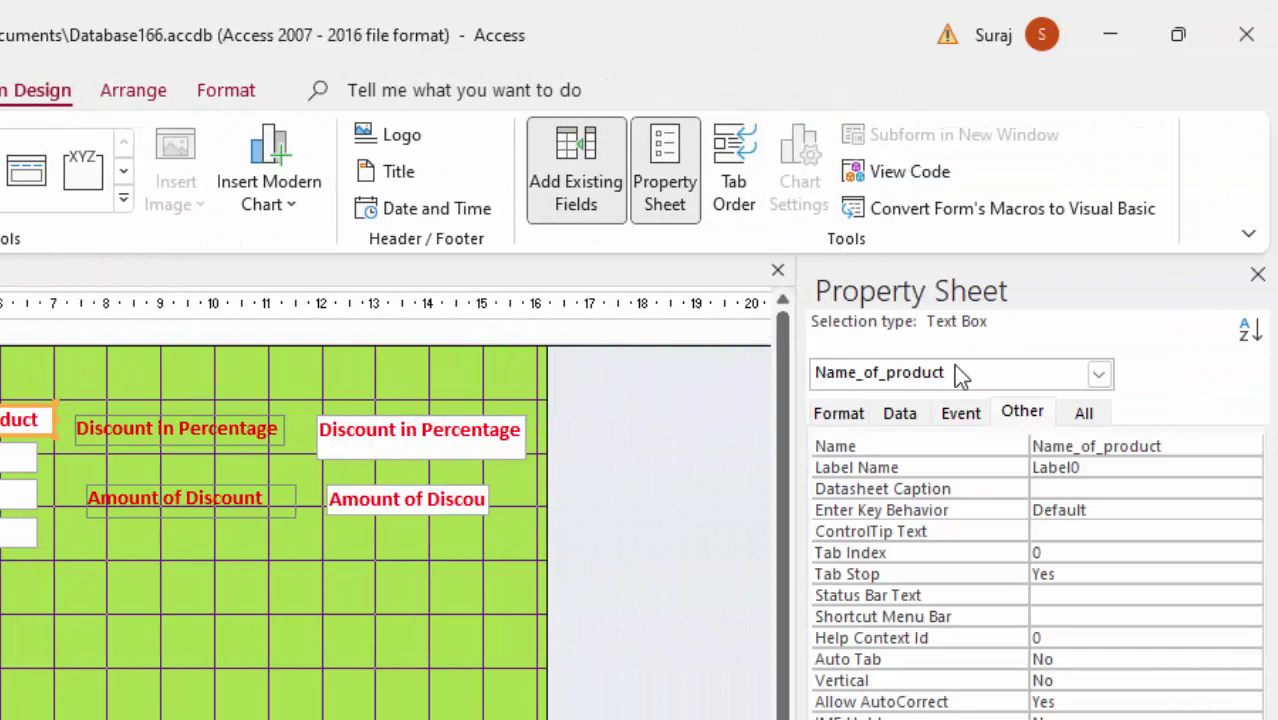
pyautogui.click(1098, 374)
pyautogui.click(938, 440)
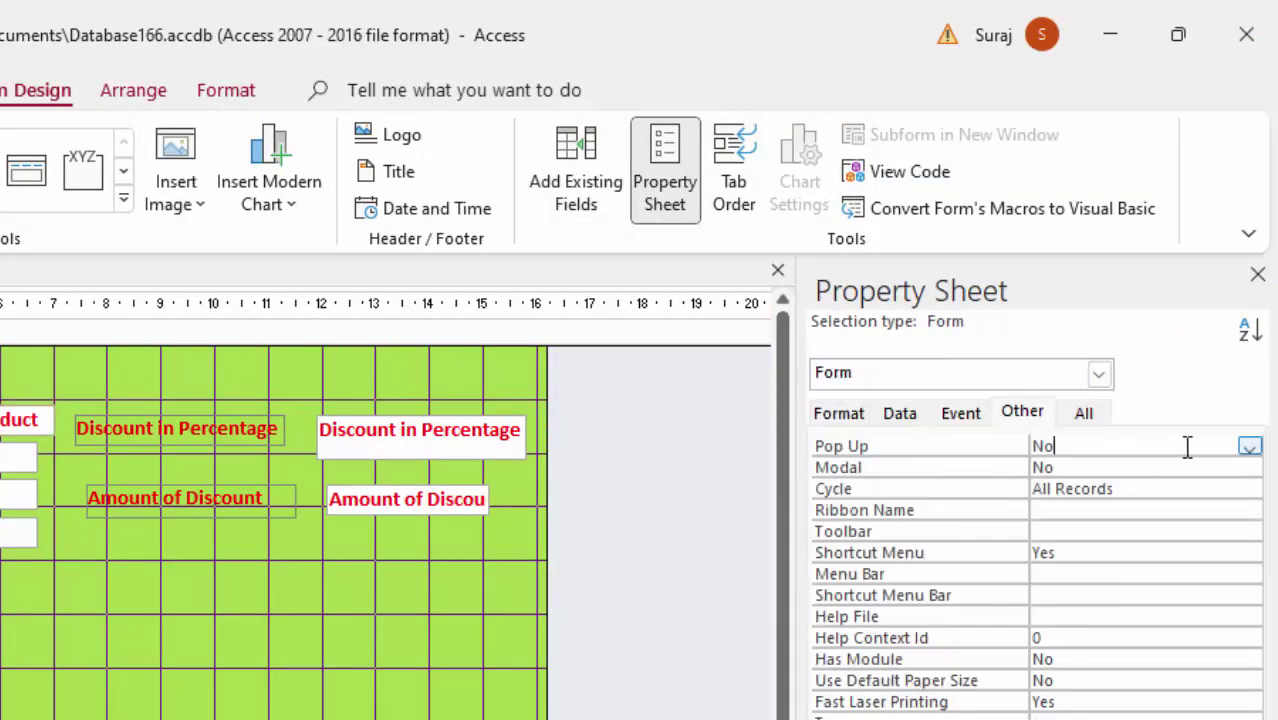
pyautogui.click(1248, 447)
pyautogui.click(1150, 464)
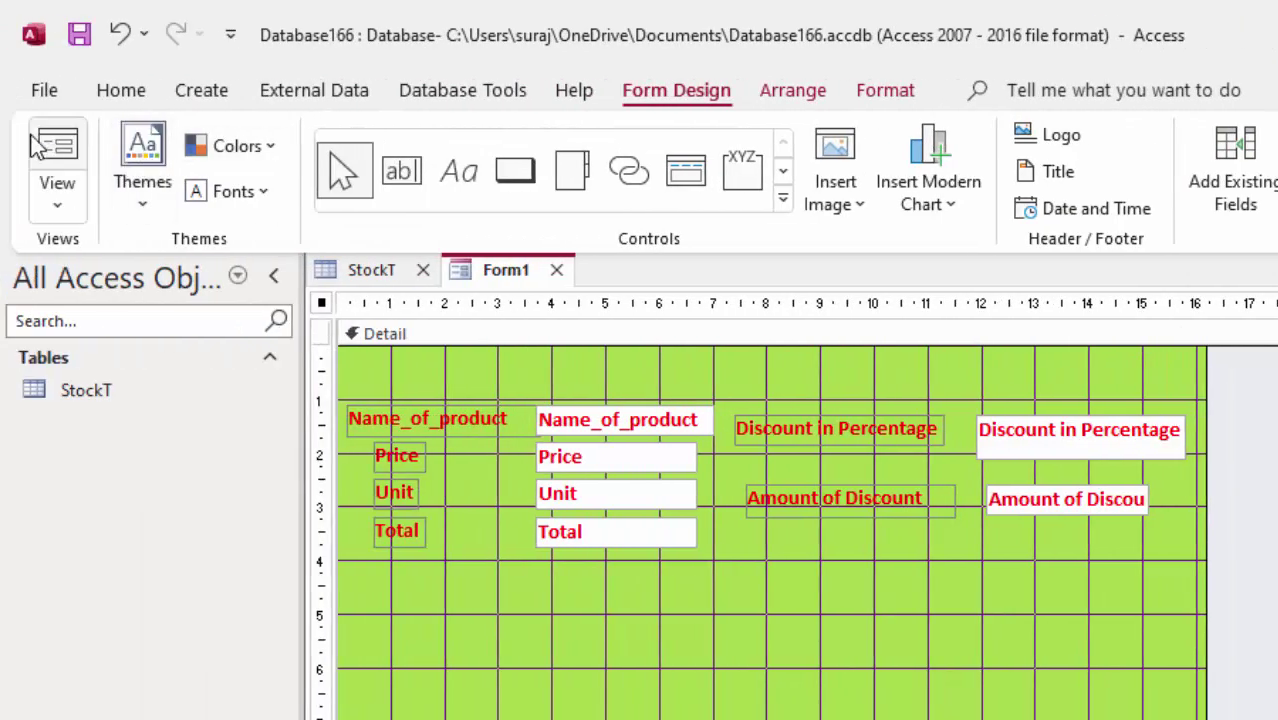
# - Preview the pop-up form, then save it under the name StockF
pyautogui.click(57, 165)
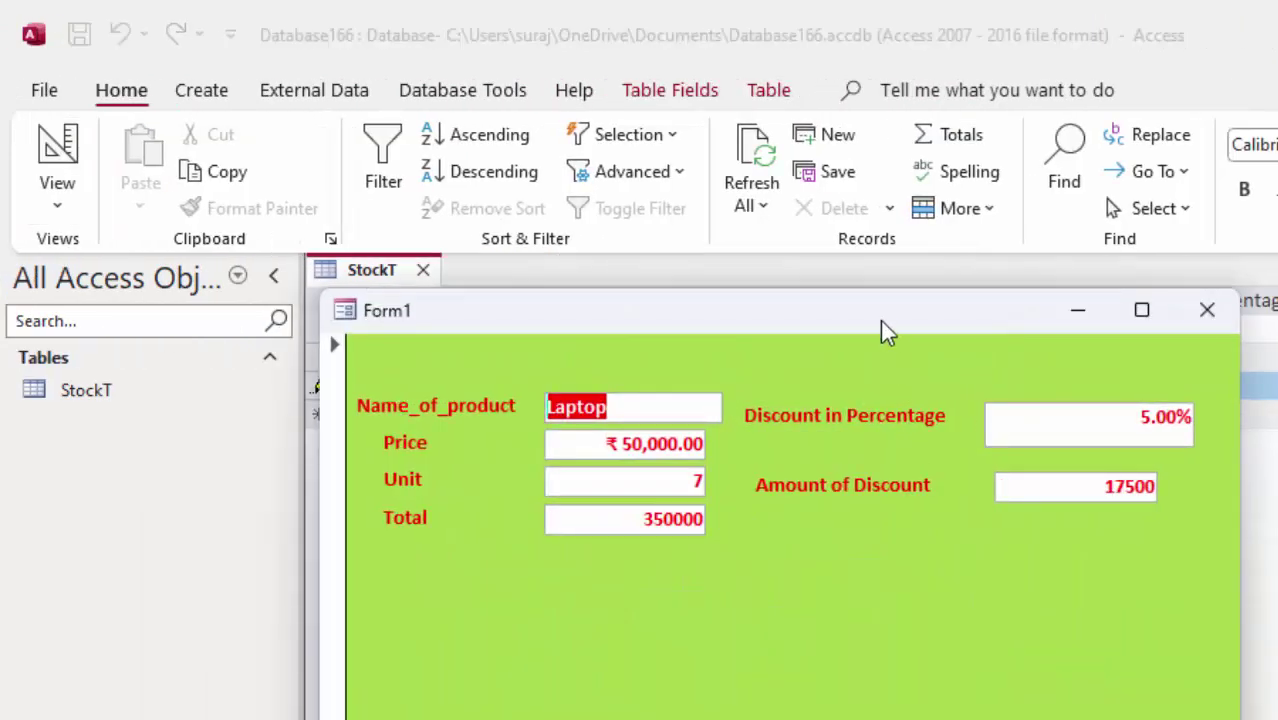
pyautogui.moveTo(880, 322); pyautogui.dragTo(973, 198)
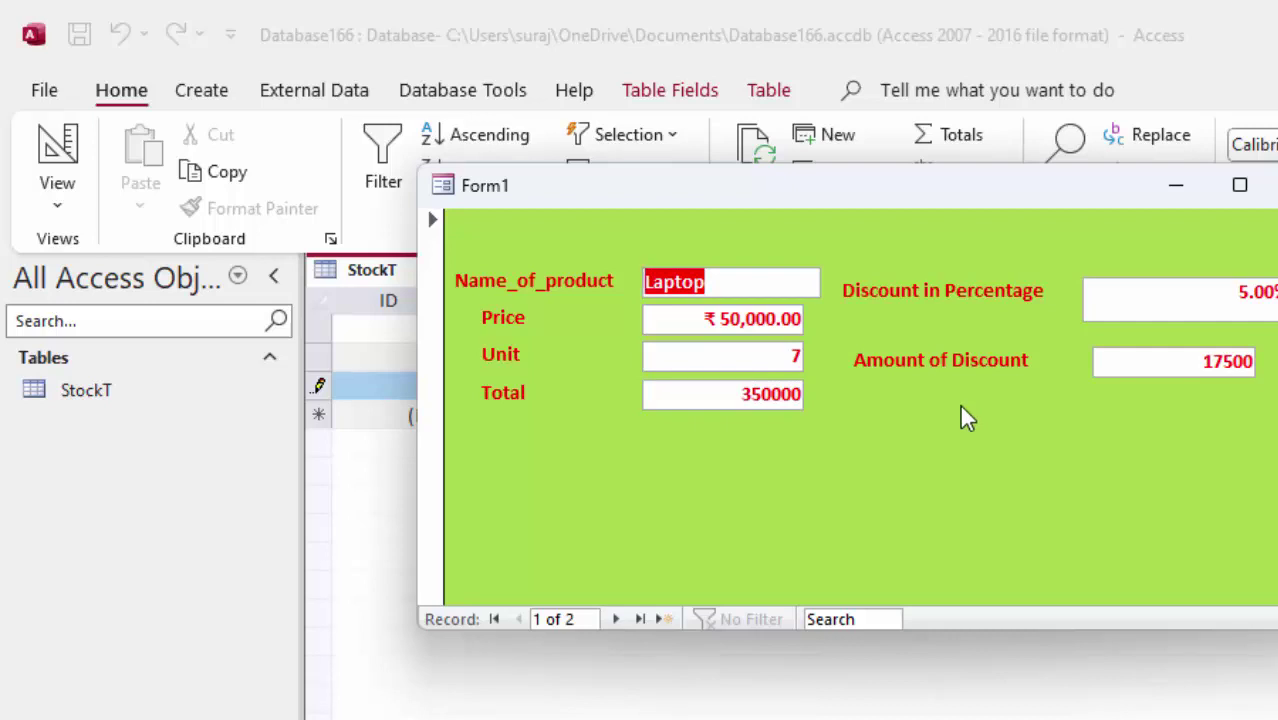
pyautogui.click(1178, 190)
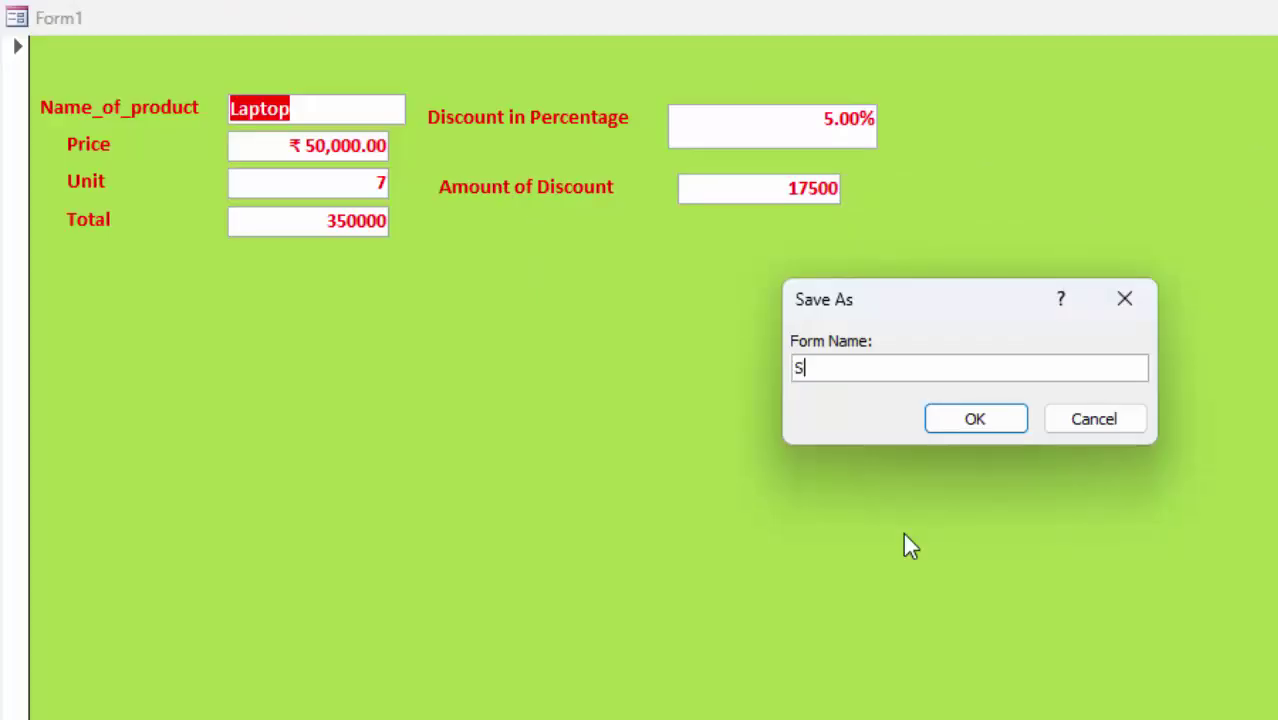
pyautogui.write('t')
pyautogui.write('ockF')
pyautogui.press('Return')
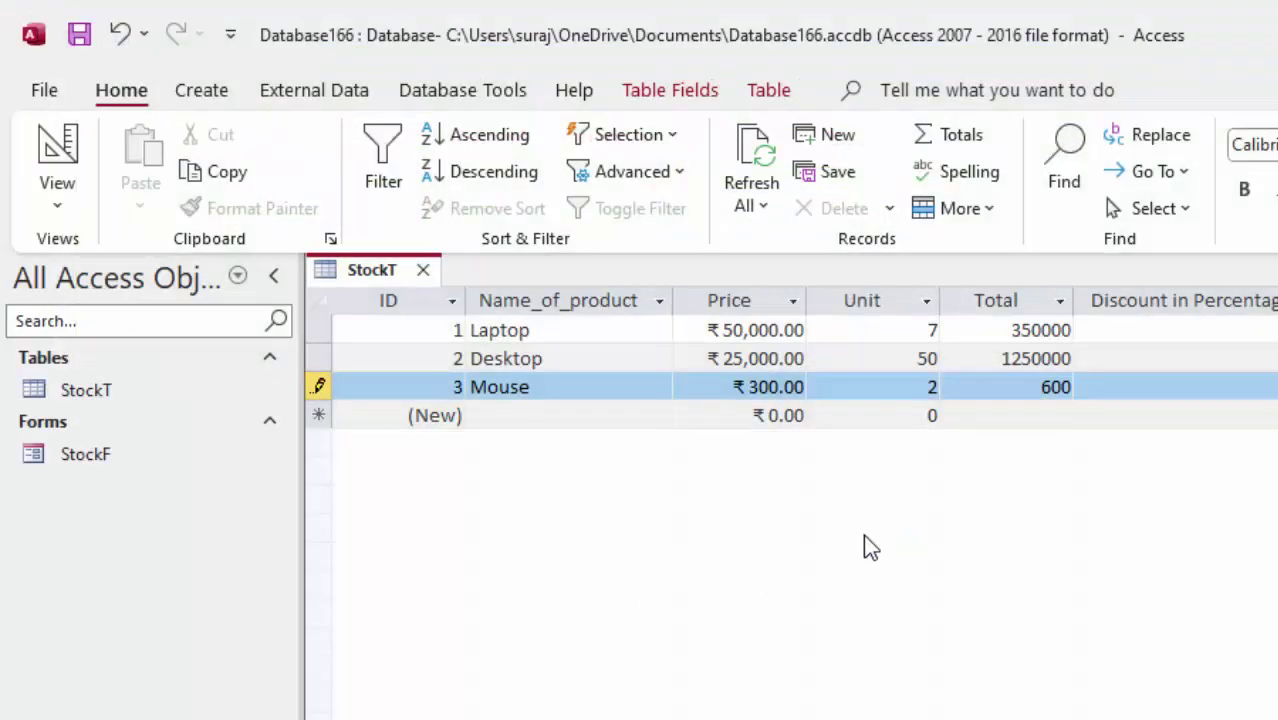
# - Open StockF in Design View and draw a command button below the fields
pyautogui.rightClick(127, 448)
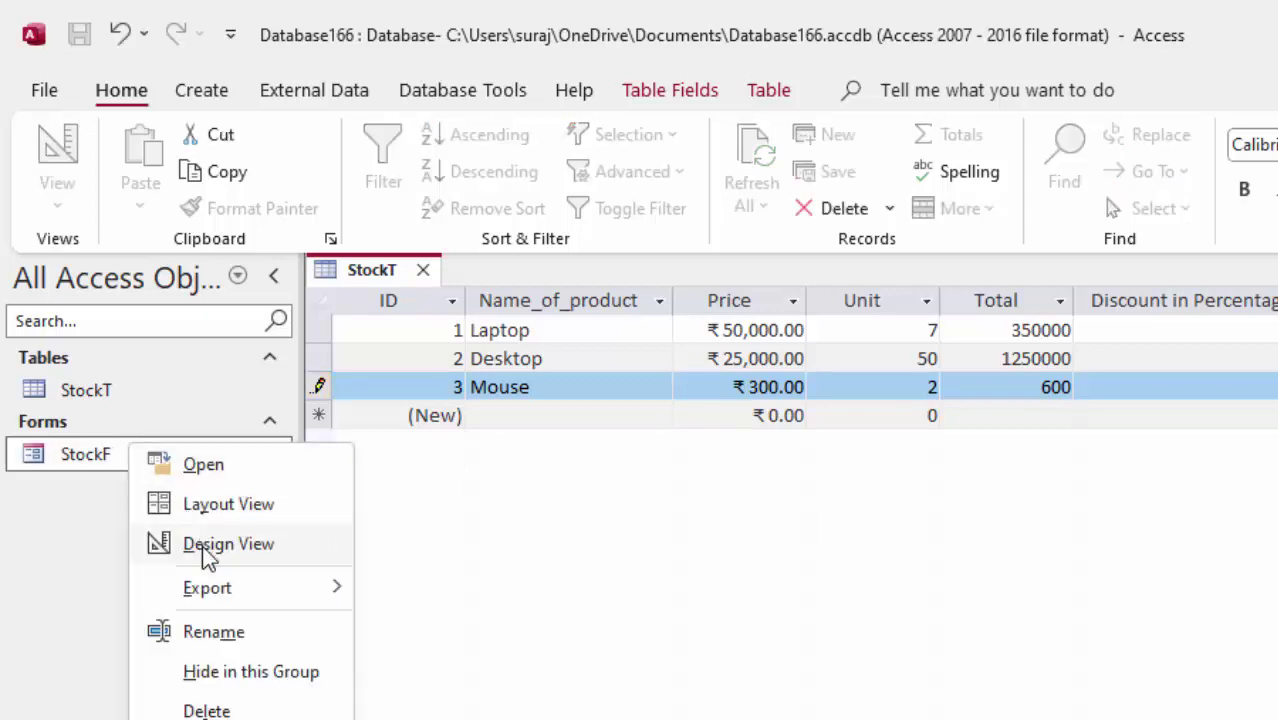
pyautogui.click(205, 546)
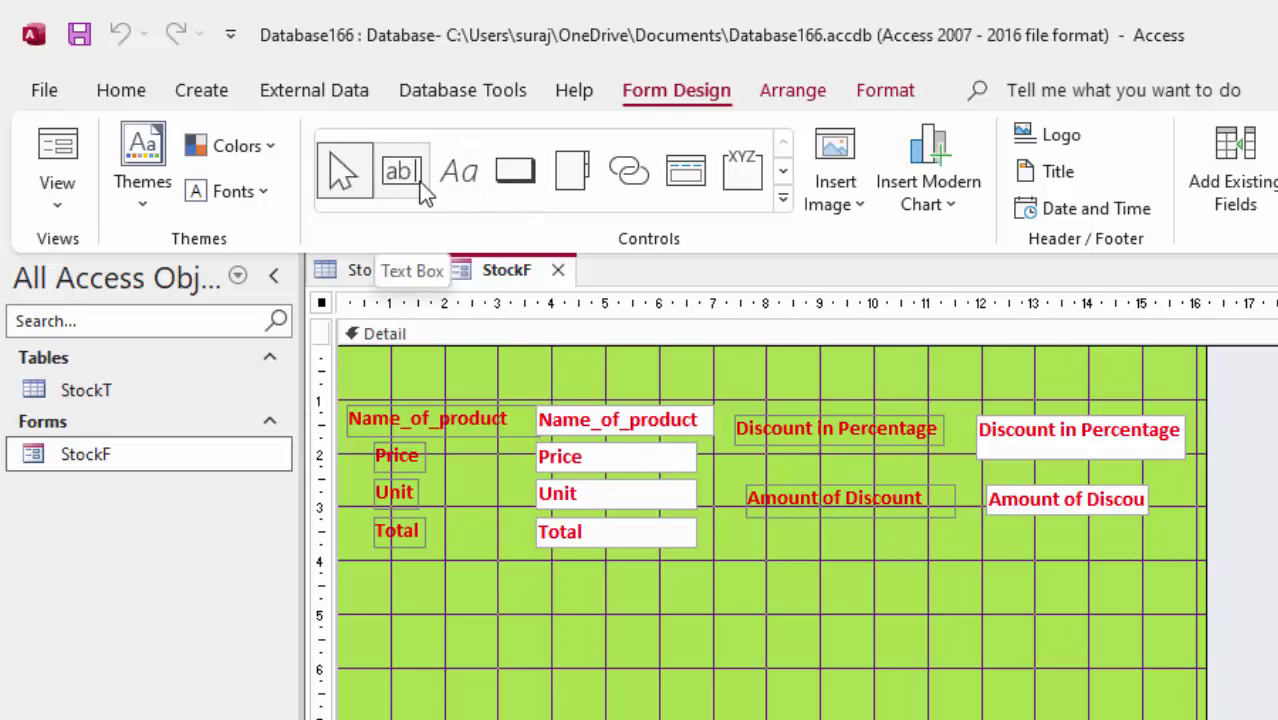
pyautogui.click(515, 171)
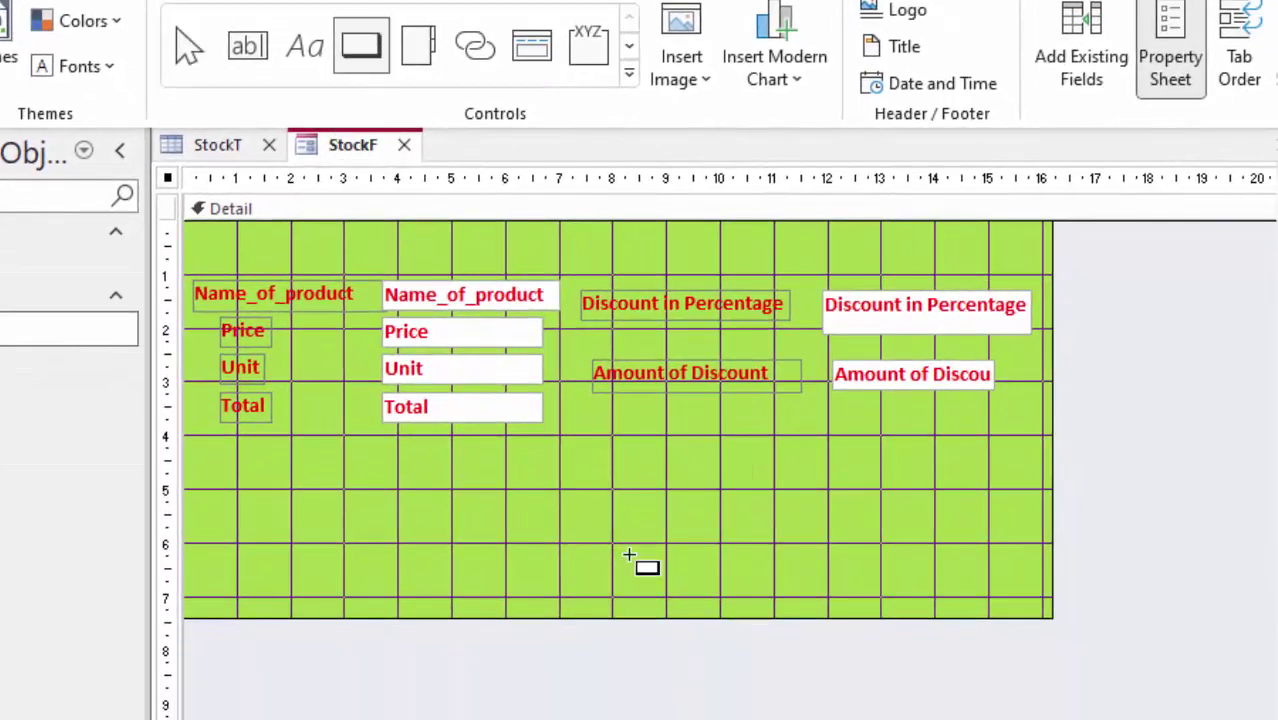
pyautogui.moveTo(575, 467); pyautogui.dragTo(751, 507)
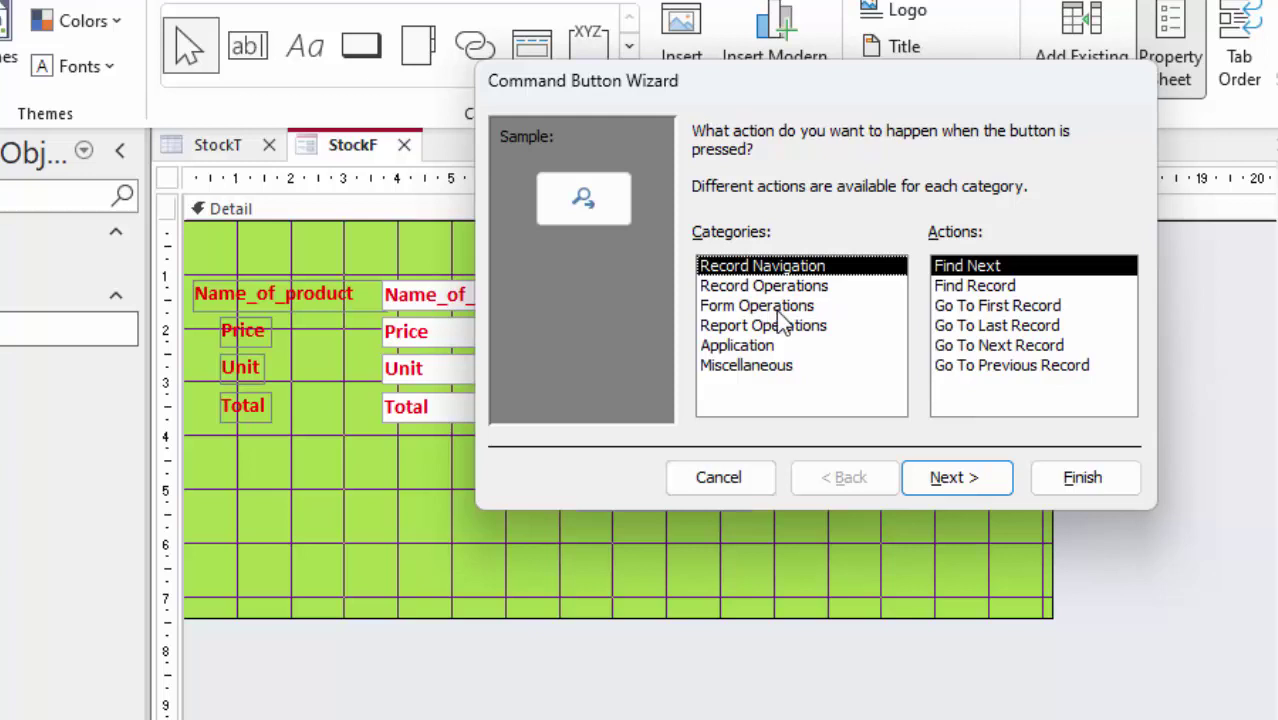
# - Make the button go to the next record, labelled 'Next Record', and enlarge it
pyautogui.click(1032, 343)
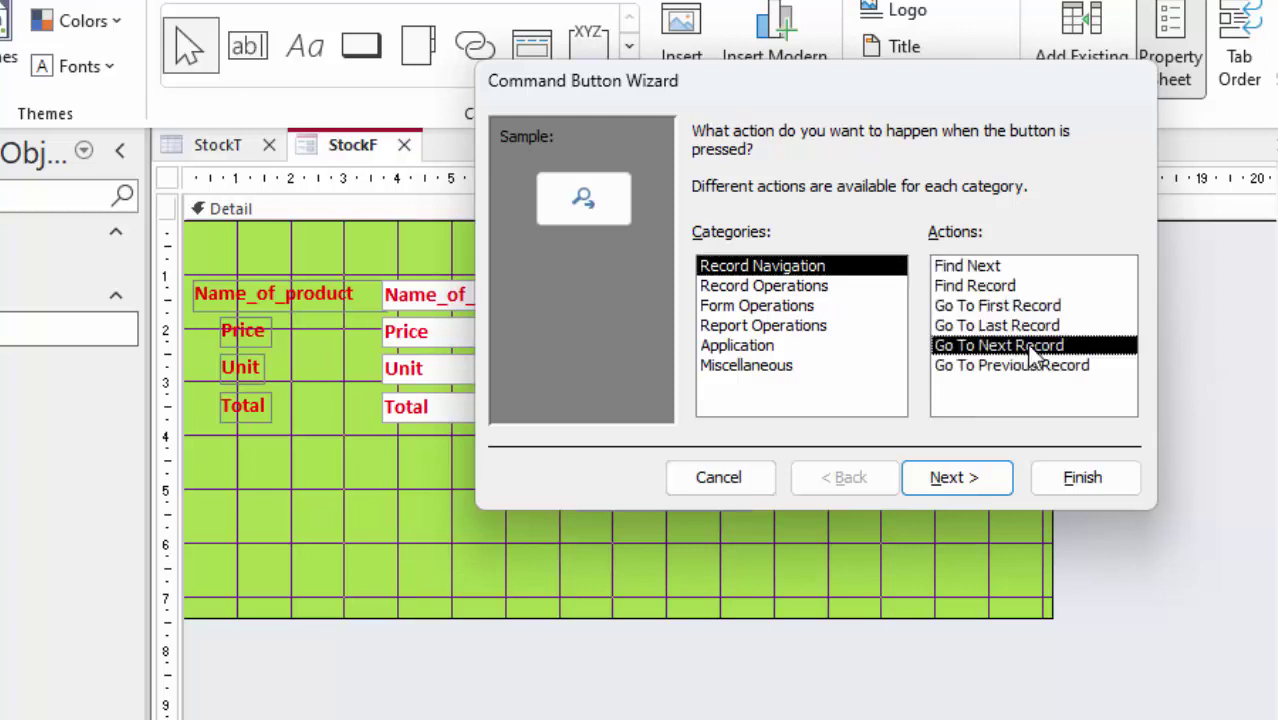
pyautogui.click(977, 480)
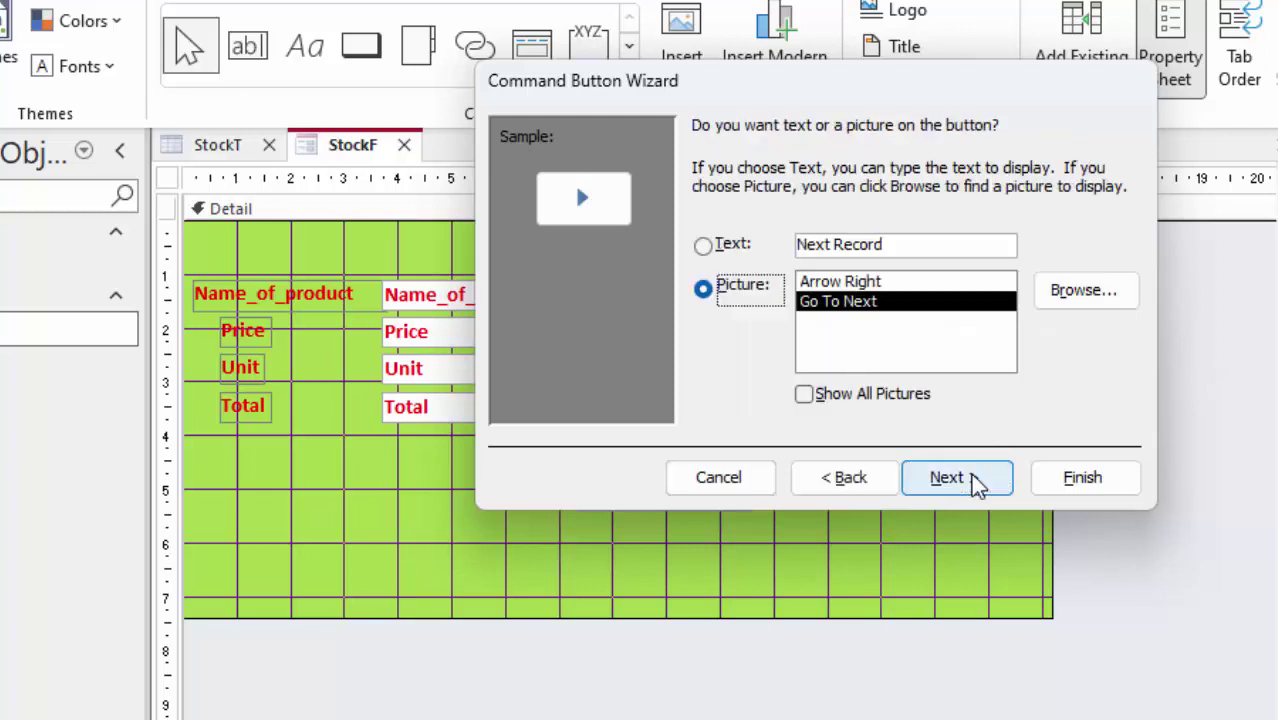
pyautogui.click(745, 256)
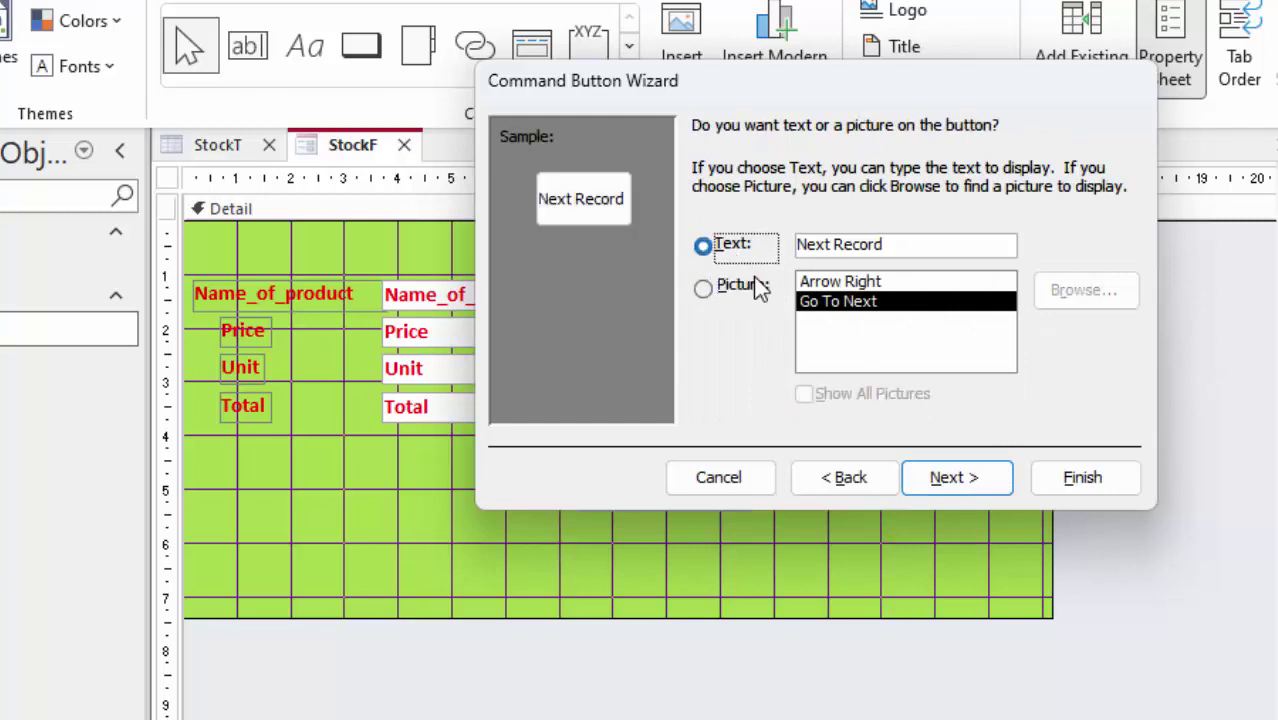
pyautogui.click(983, 476)
pyautogui.click(1084, 478)
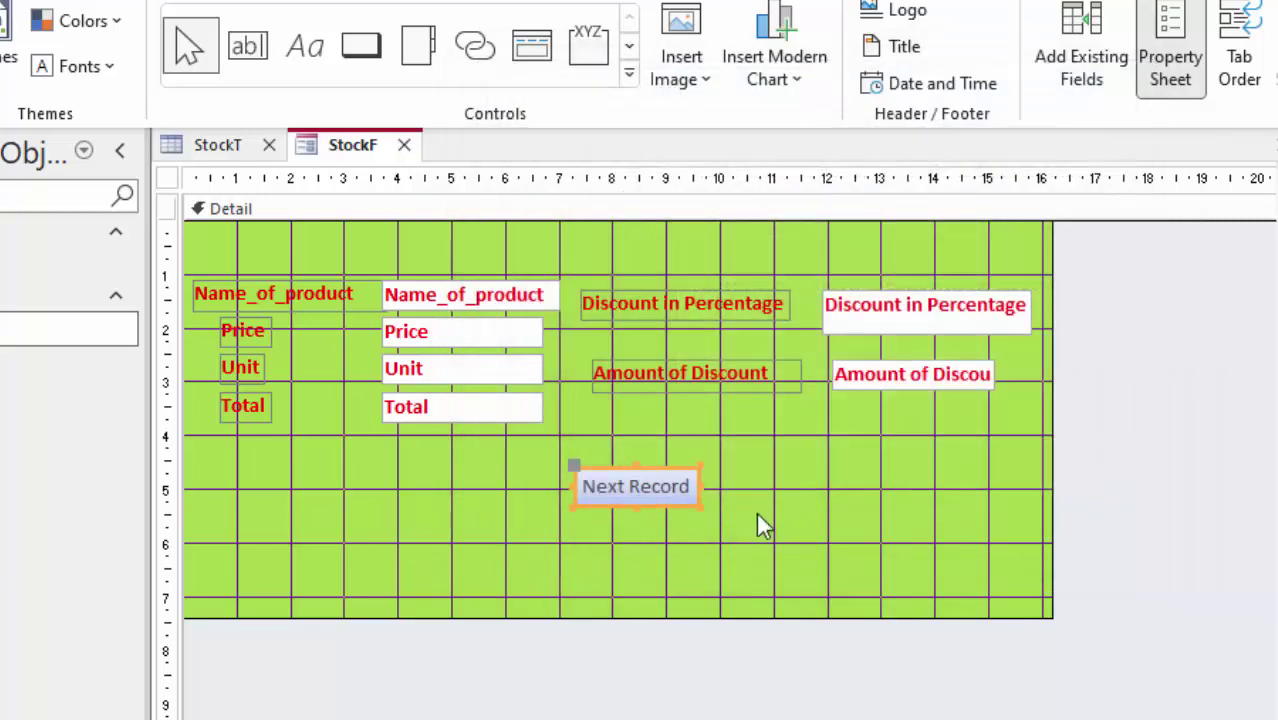
pyautogui.moveTo(697, 508); pyautogui.dragTo(729, 521)
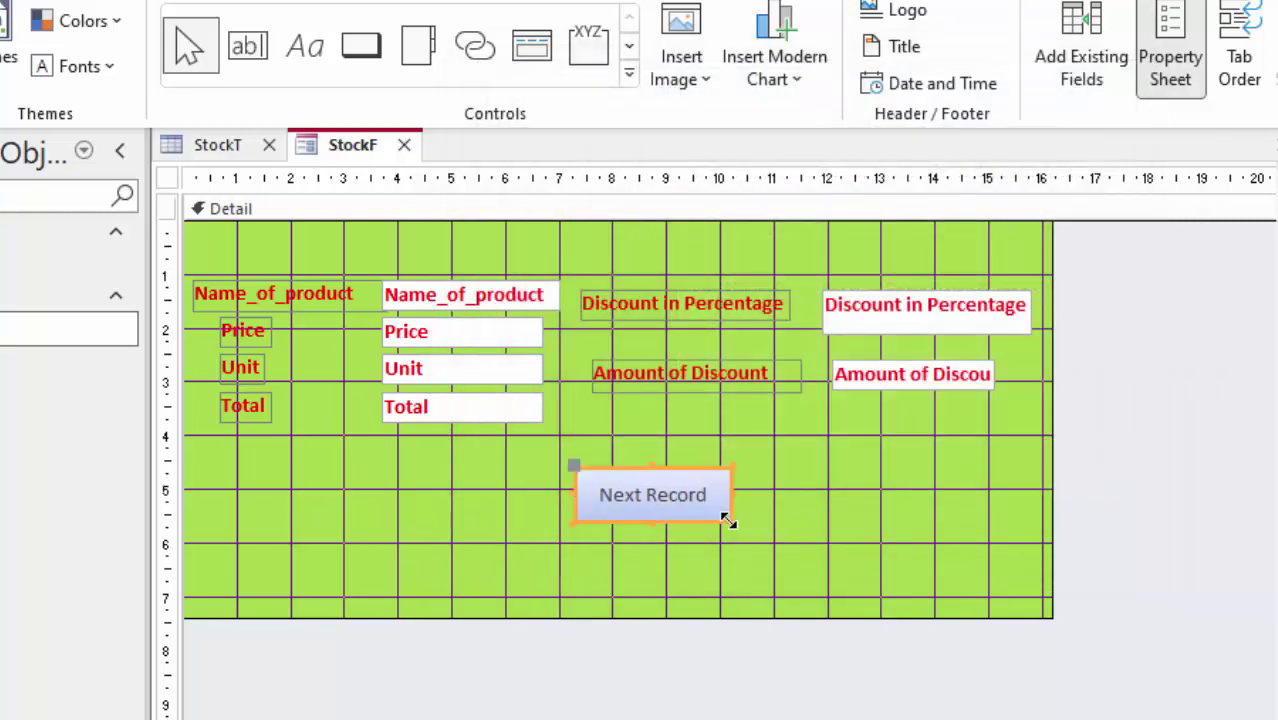
# - Test Next Record in Form View, stepping from Laptop to Desktop to a blank record
pyautogui.press('F5')
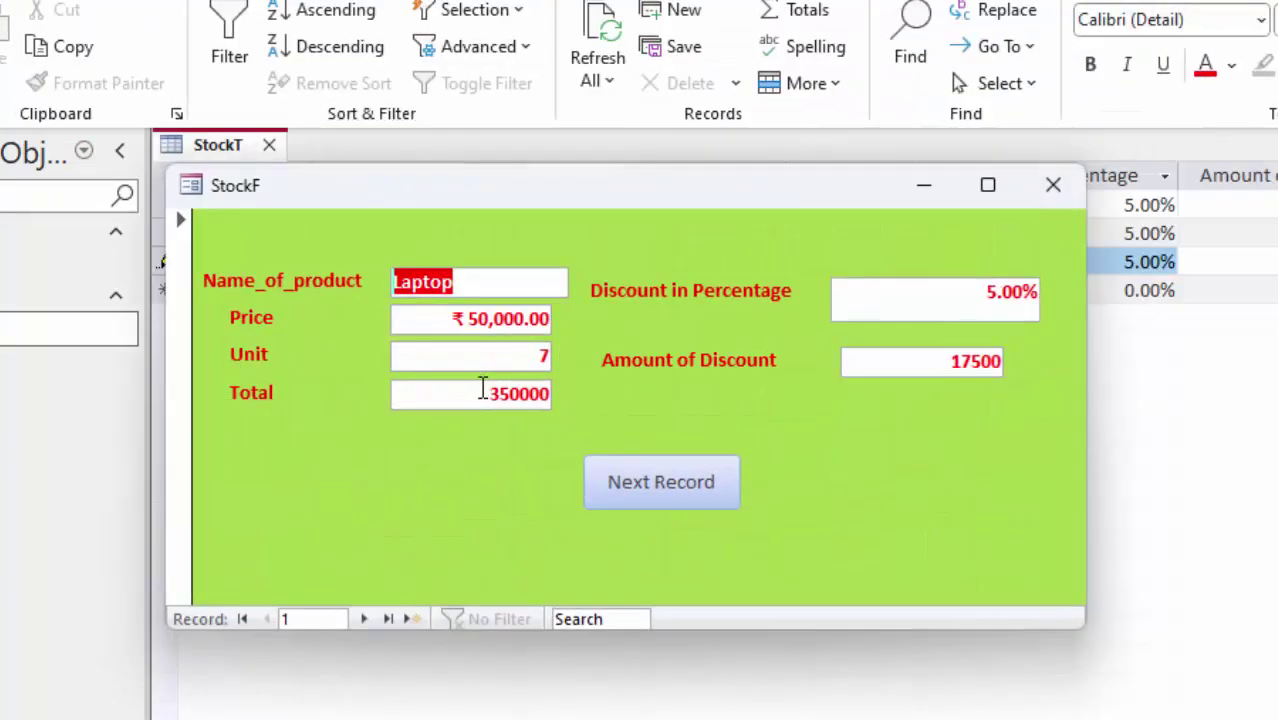
pyautogui.click(658, 492)
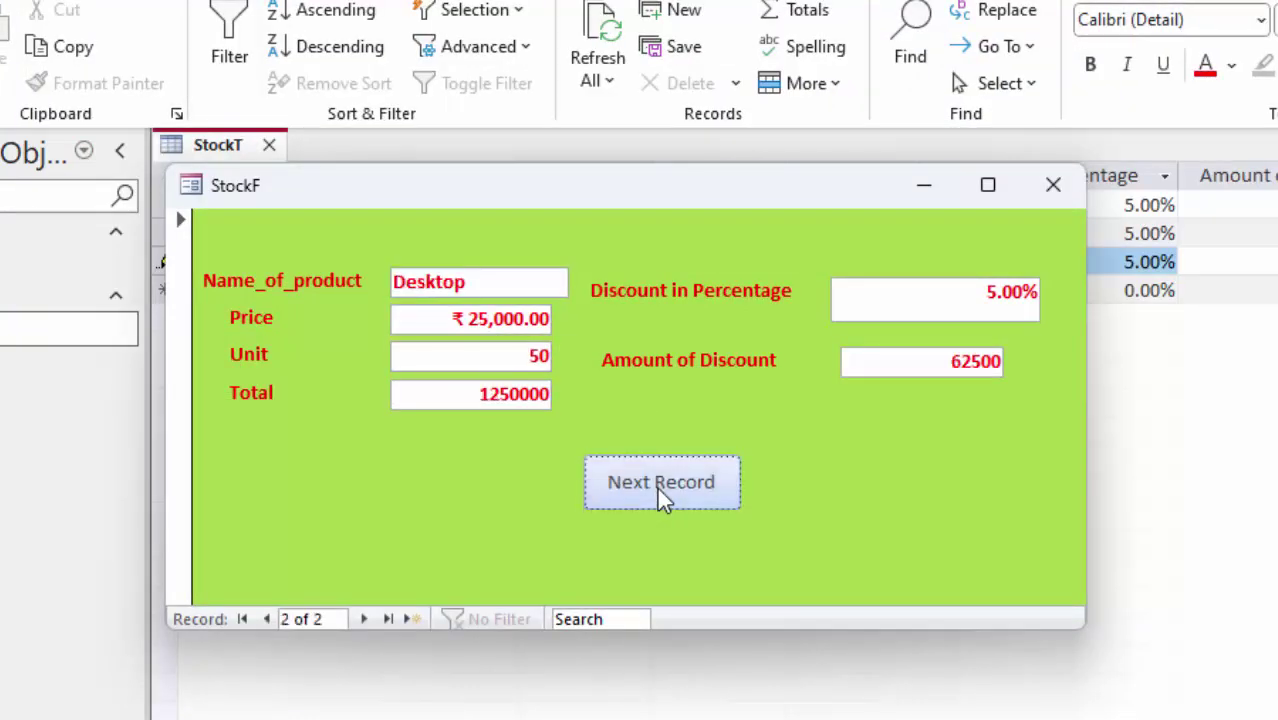
pyautogui.click(657, 488)
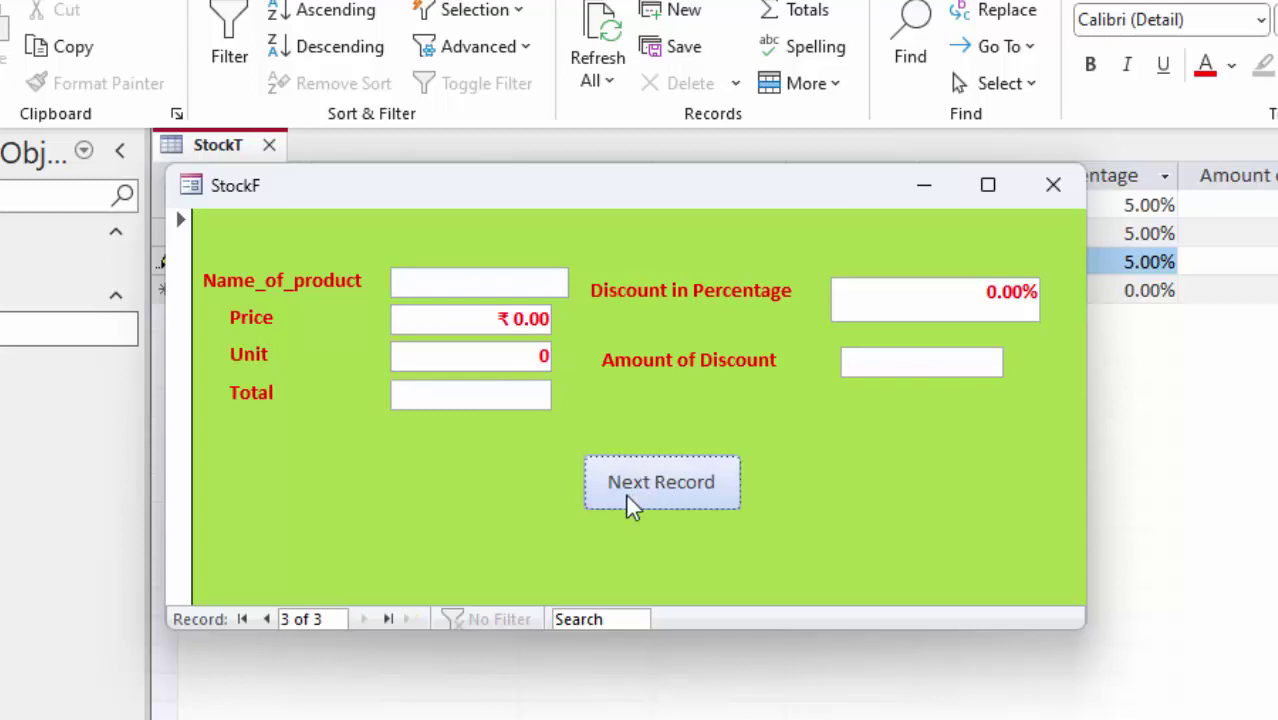
# - Close StockF saving its design, then reopen it in Layout View
pyautogui.click(1058, 188)
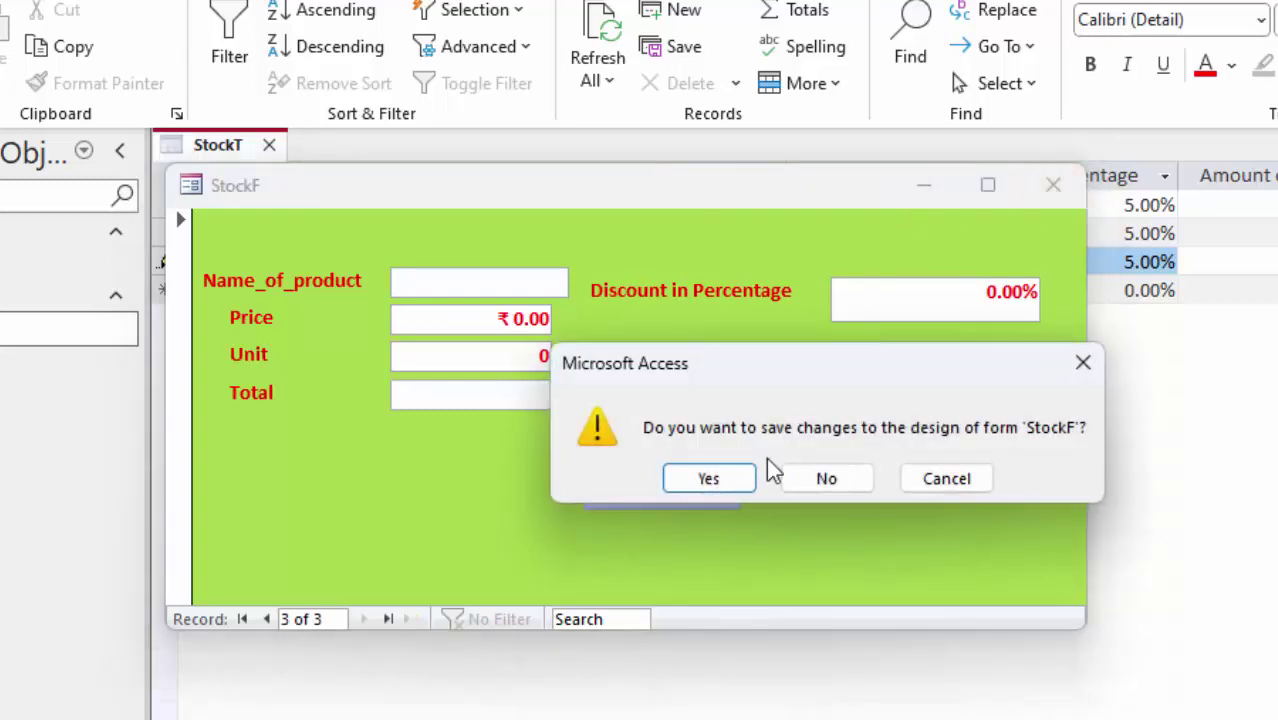
pyautogui.click(748, 479)
pyautogui.rightClick(30, 330)
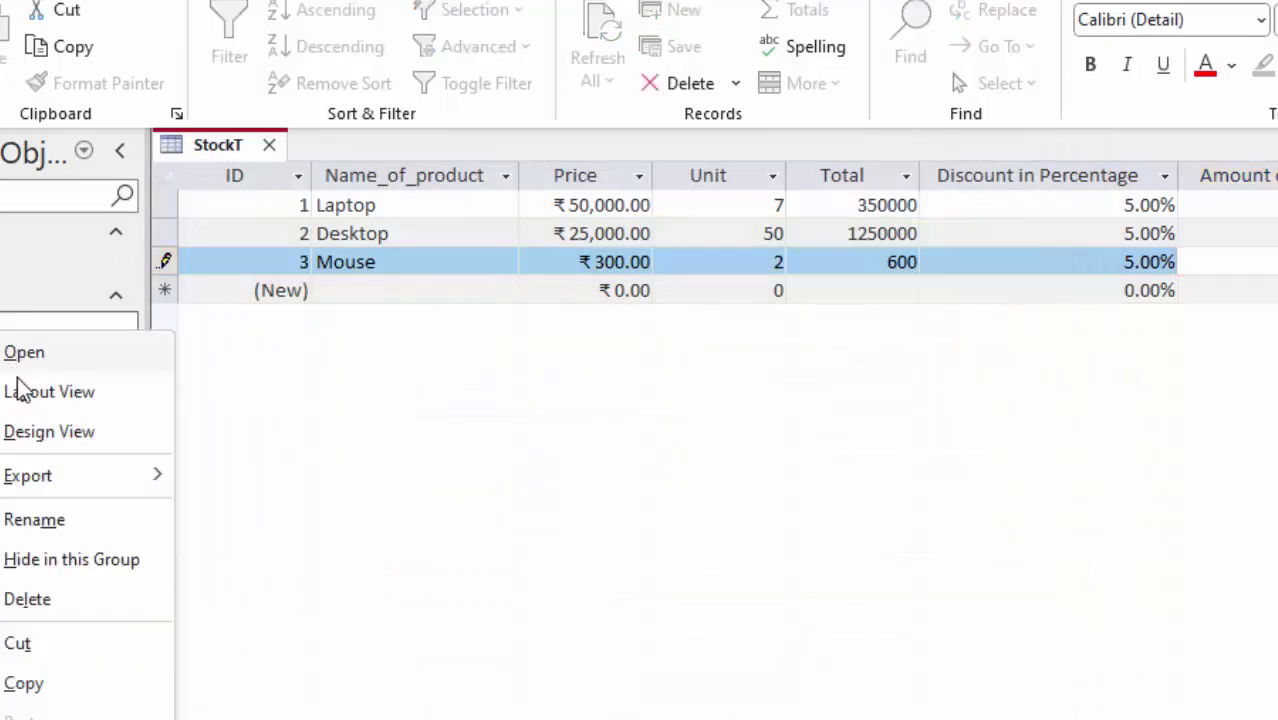
pyautogui.click(34, 400)
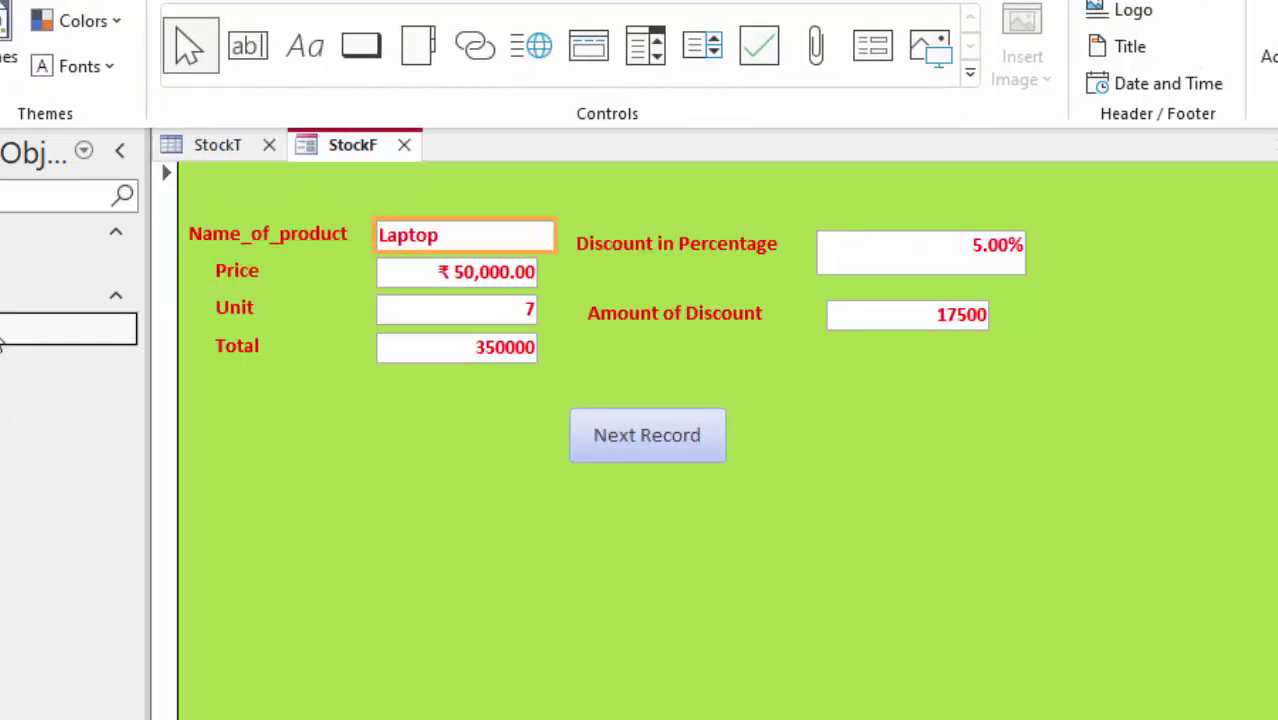
pyautogui.rightClick(30, 330)
# - In Design View, add a 'Previous Record' text button (Go To Previous Record) left of Next Record
pyautogui.click(86, 432)
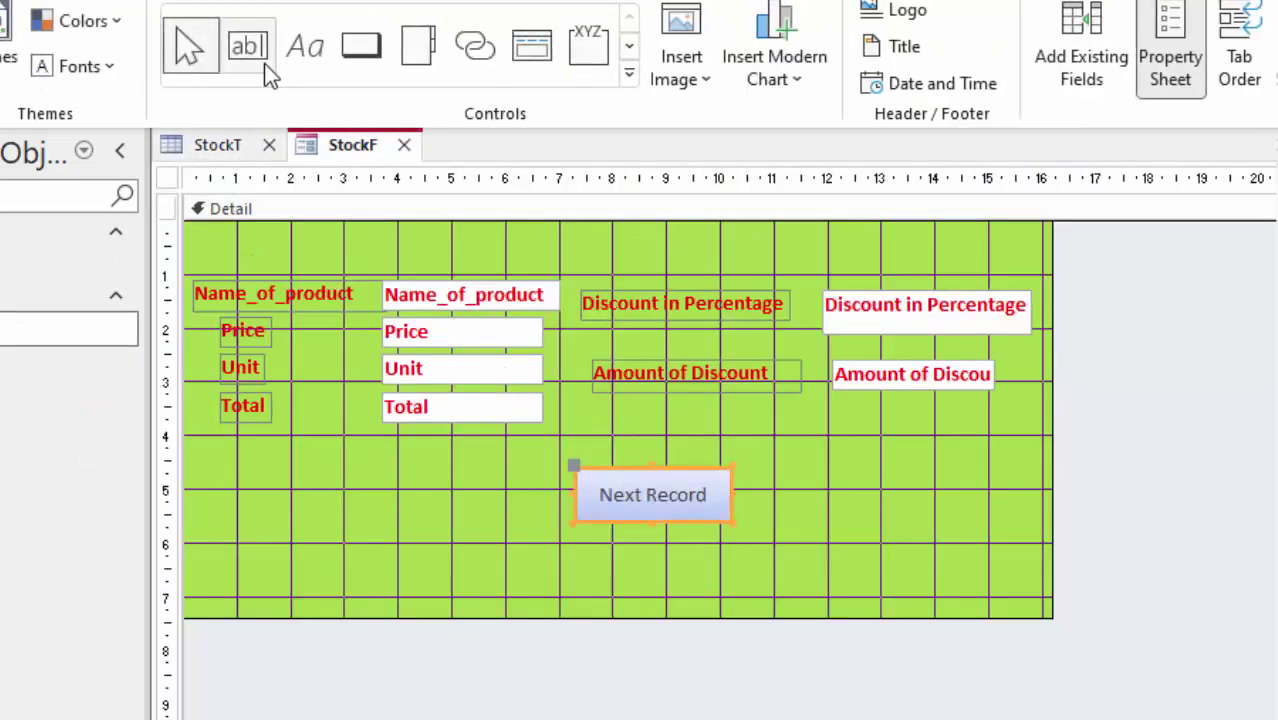
pyautogui.click(360, 52)
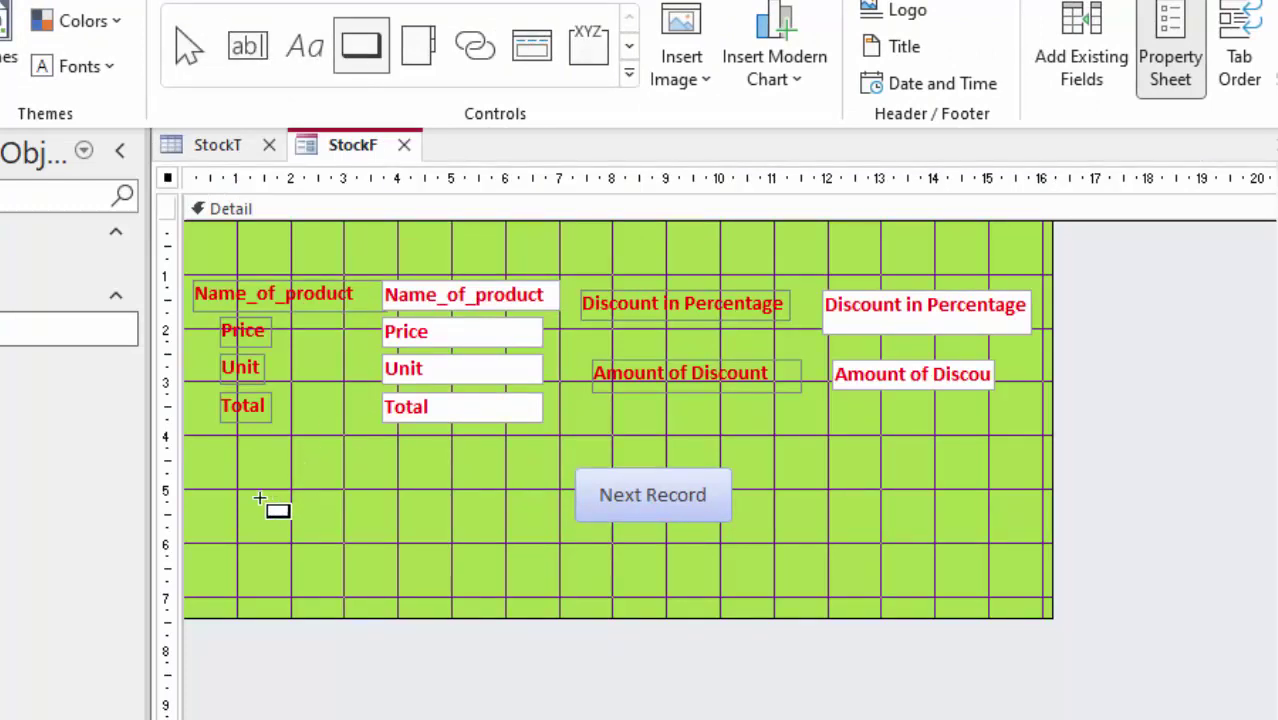
pyautogui.moveTo(296, 485); pyautogui.dragTo(434, 530)
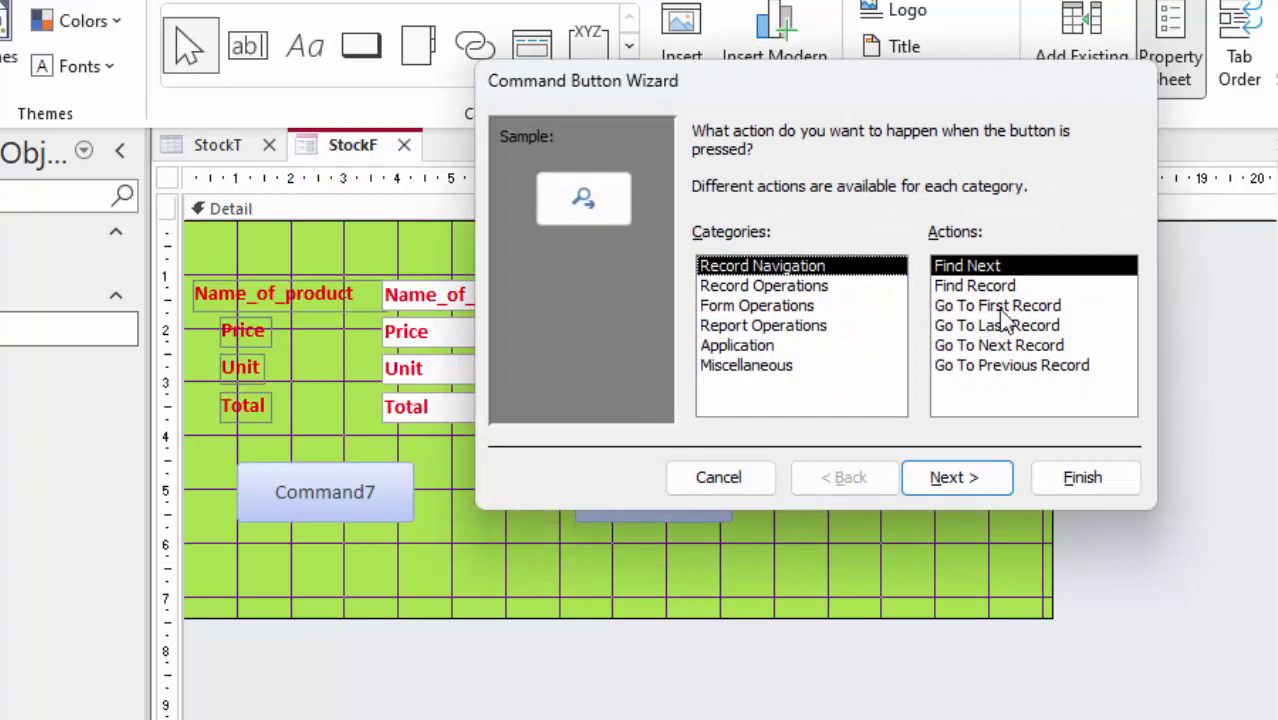
pyautogui.click(1013, 366)
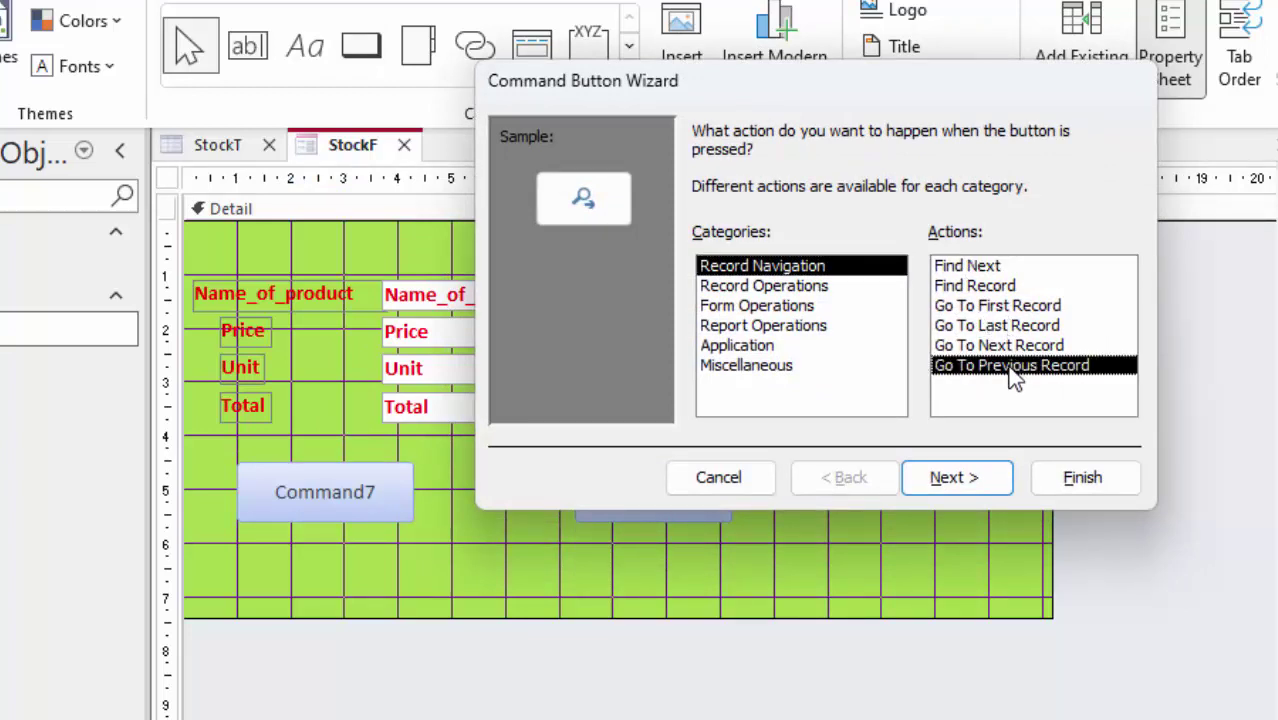
pyautogui.click(955, 481)
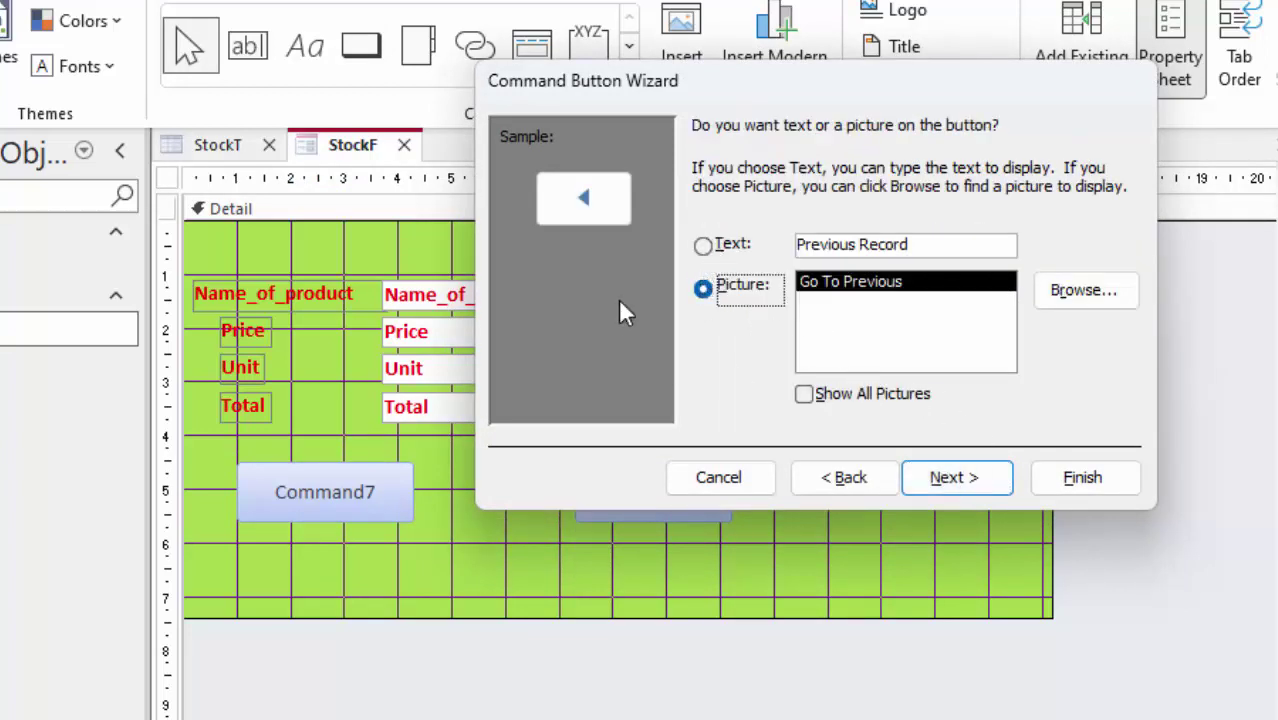
pyautogui.click(703, 245)
pyautogui.click(947, 477)
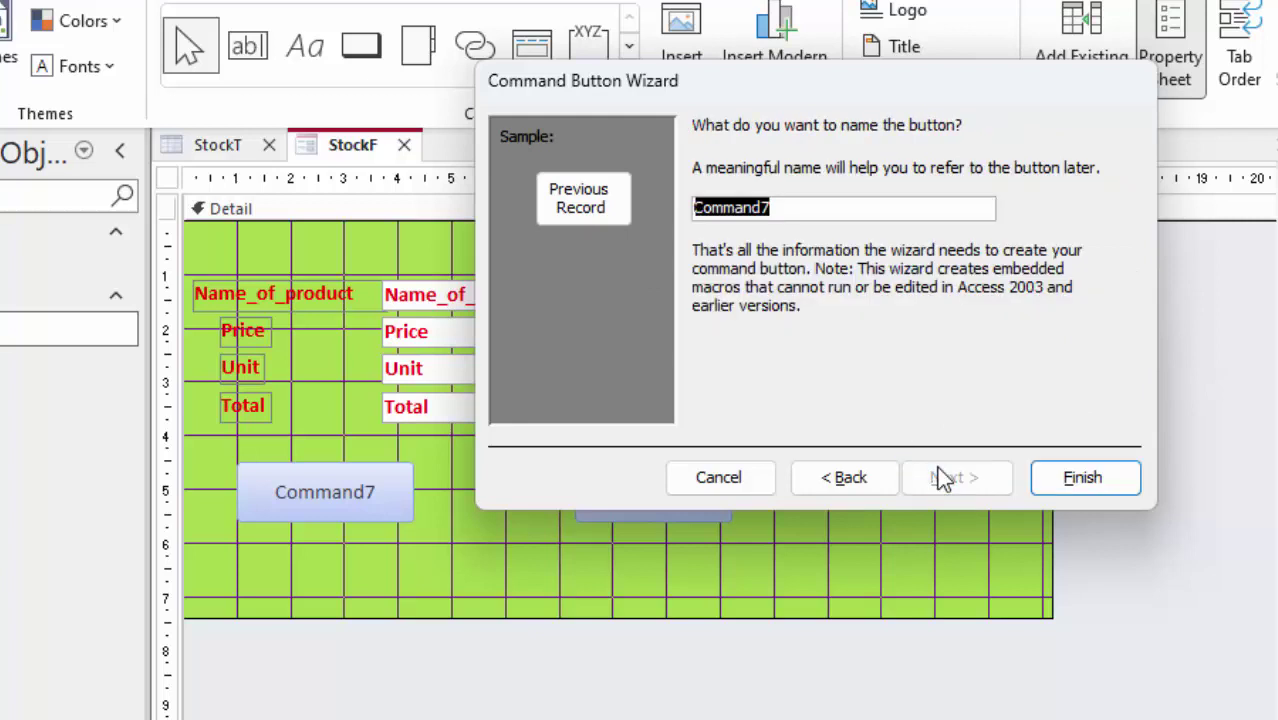
pyautogui.click(1110, 485)
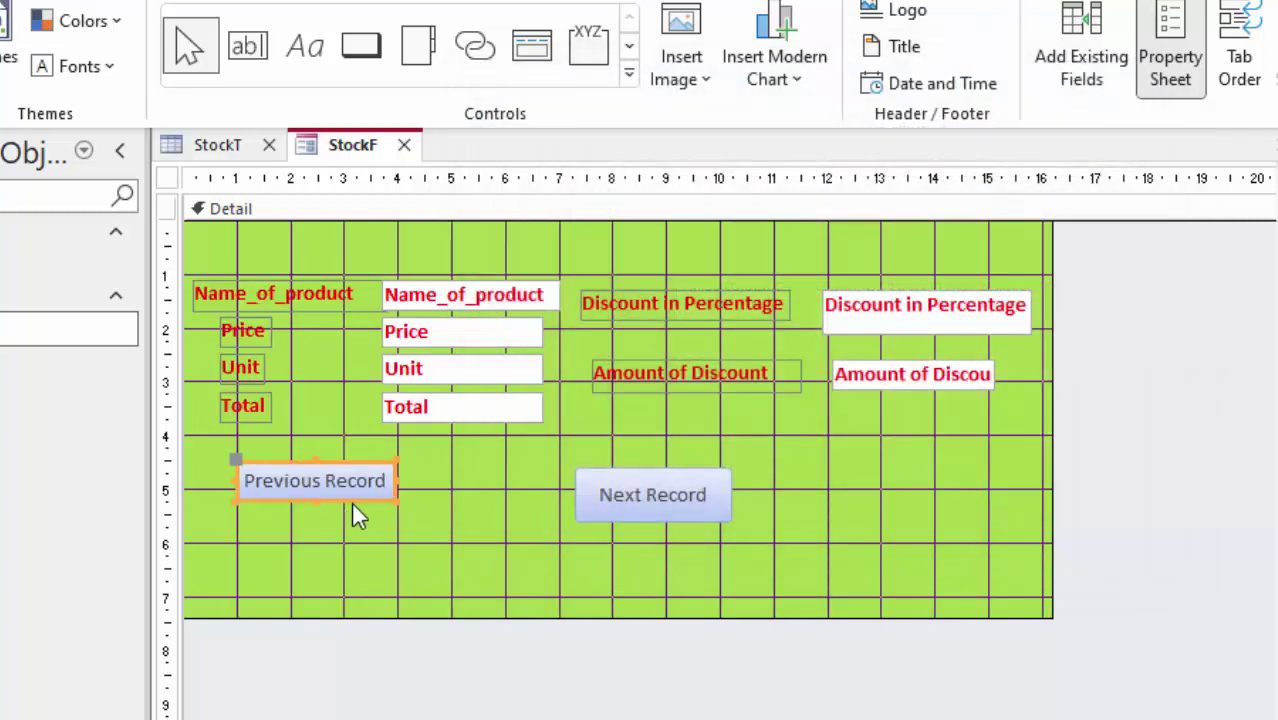
pyautogui.moveTo(358, 515); pyautogui.dragTo(440, 534)
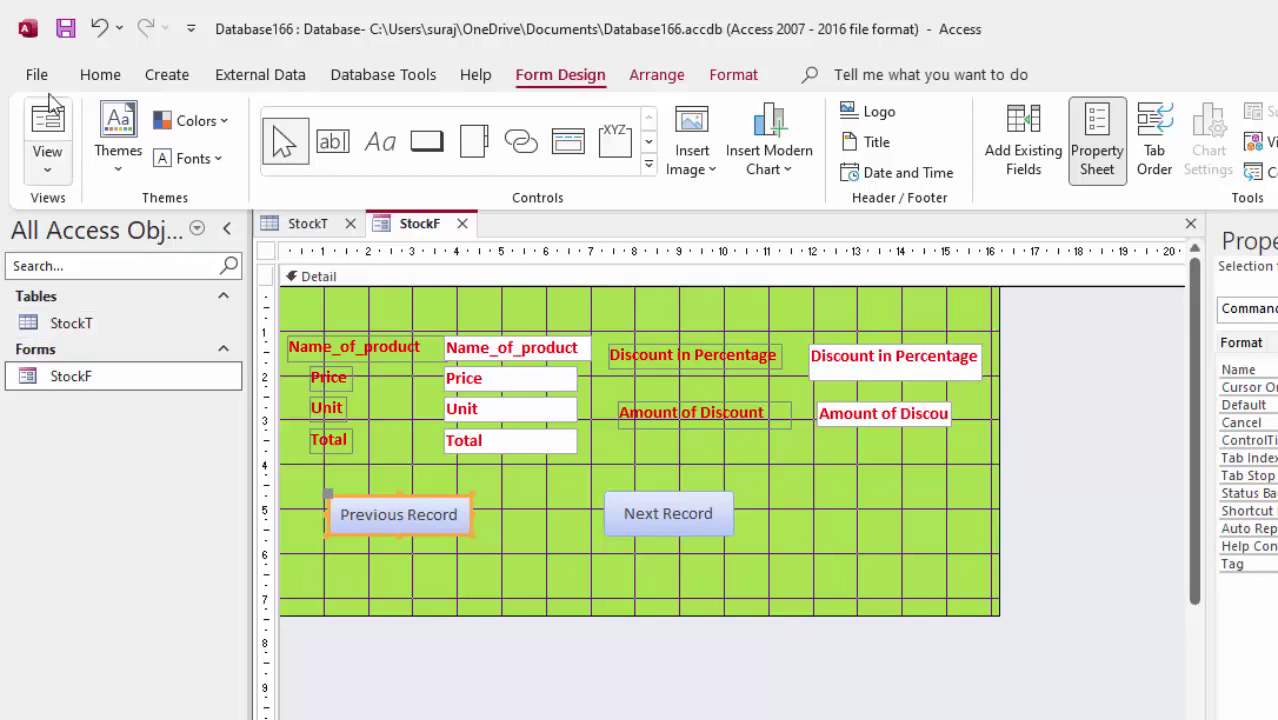
# - In Form View, test both buttons, moving back and forth between the Laptop and Desktop records
pyautogui.click(49, 118)
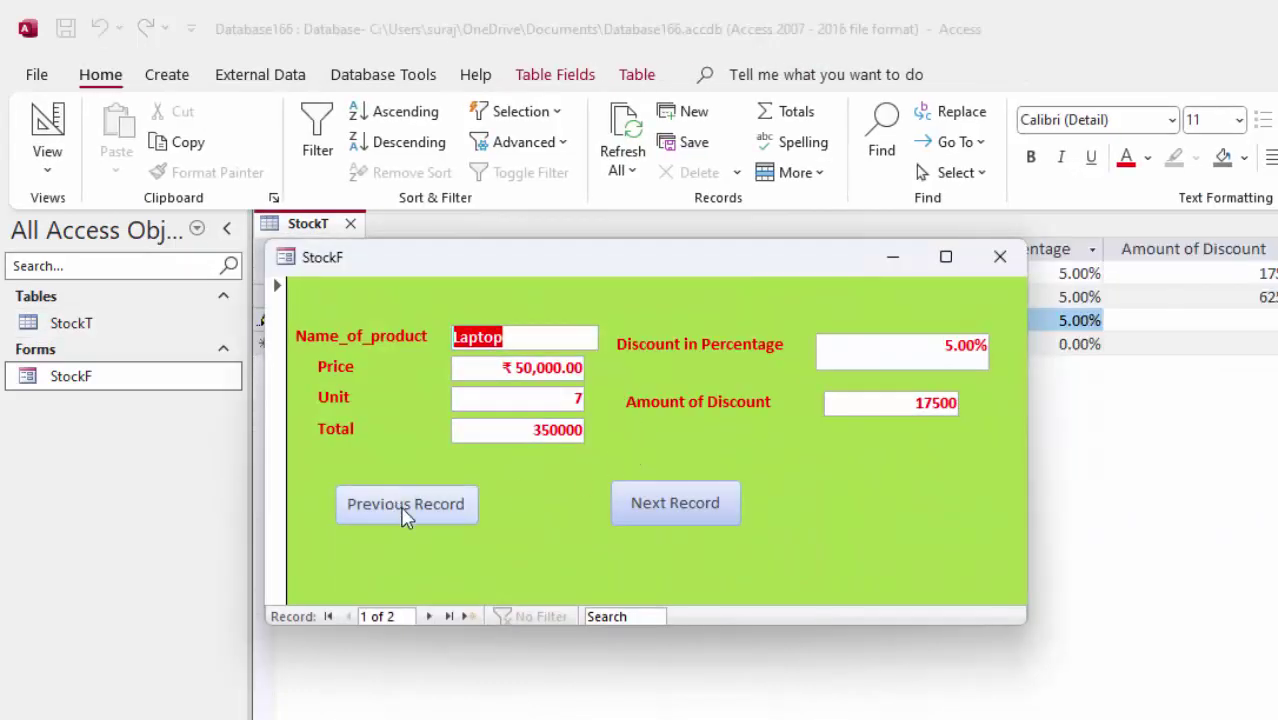
pyautogui.click(405, 513)
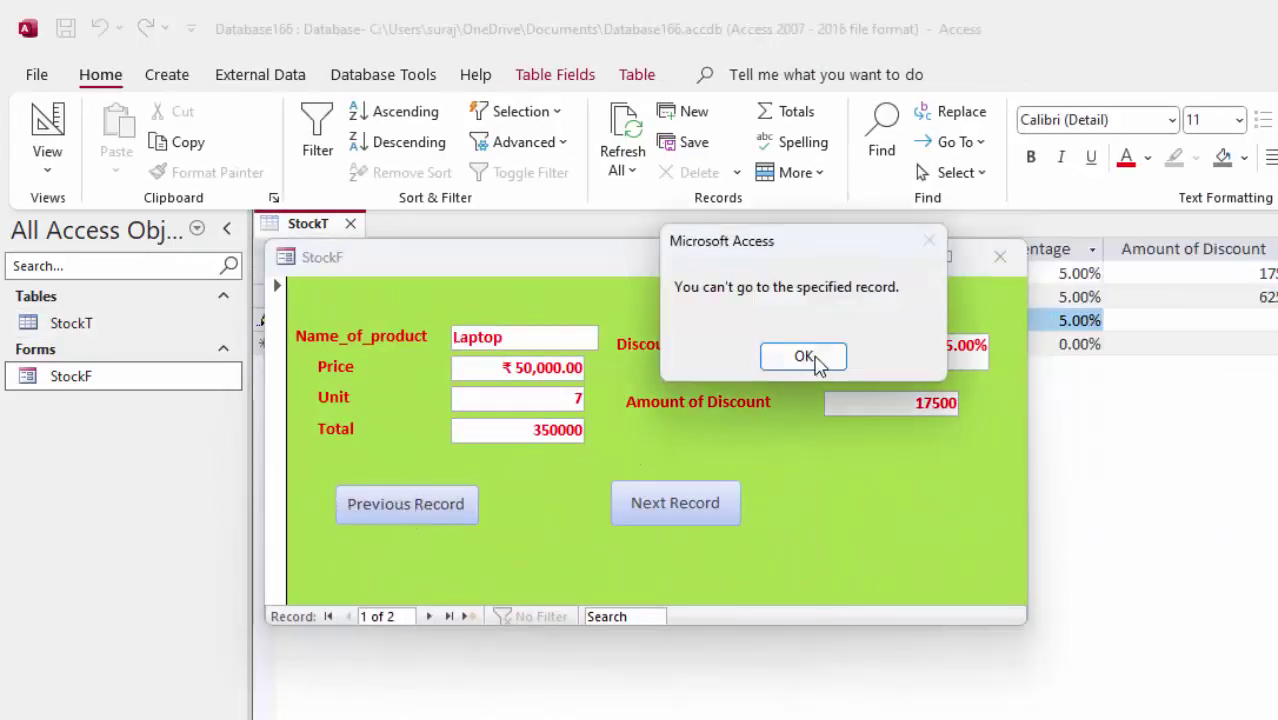
pyautogui.click(805, 357)
pyautogui.click(670, 510)
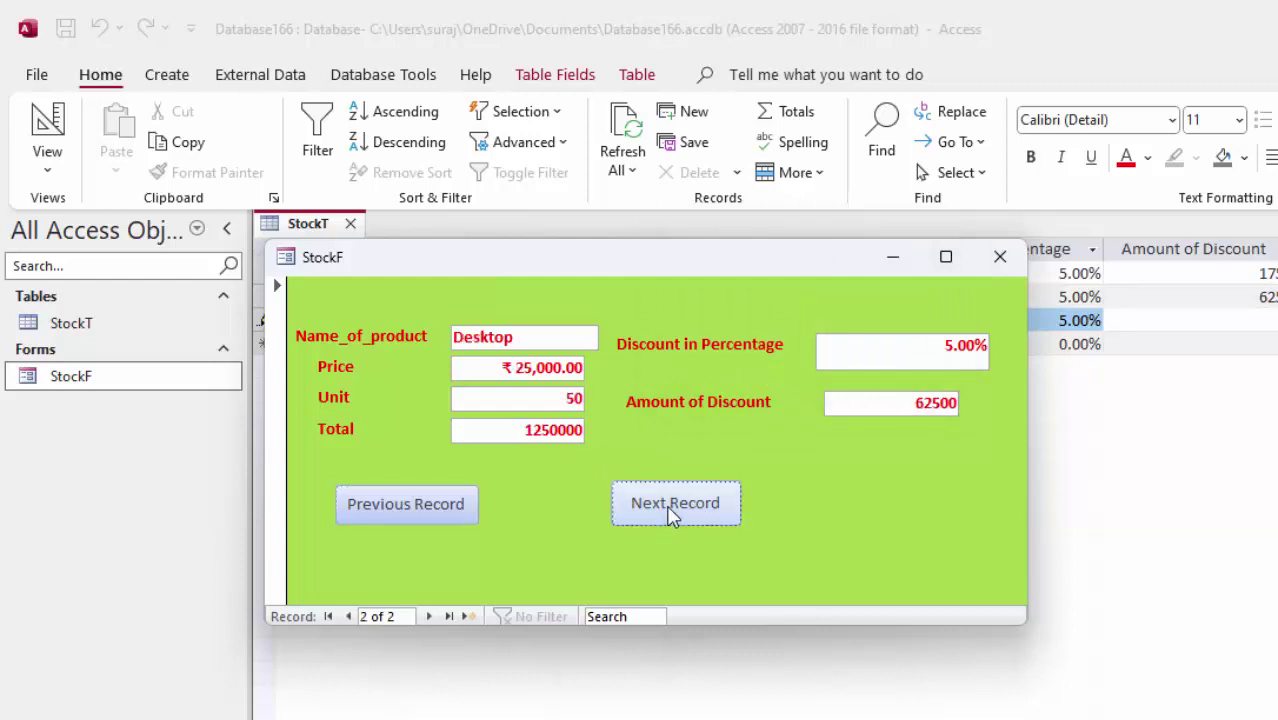
pyautogui.click(425, 510)
pyautogui.click(670, 510)
pyautogui.click(370, 502)
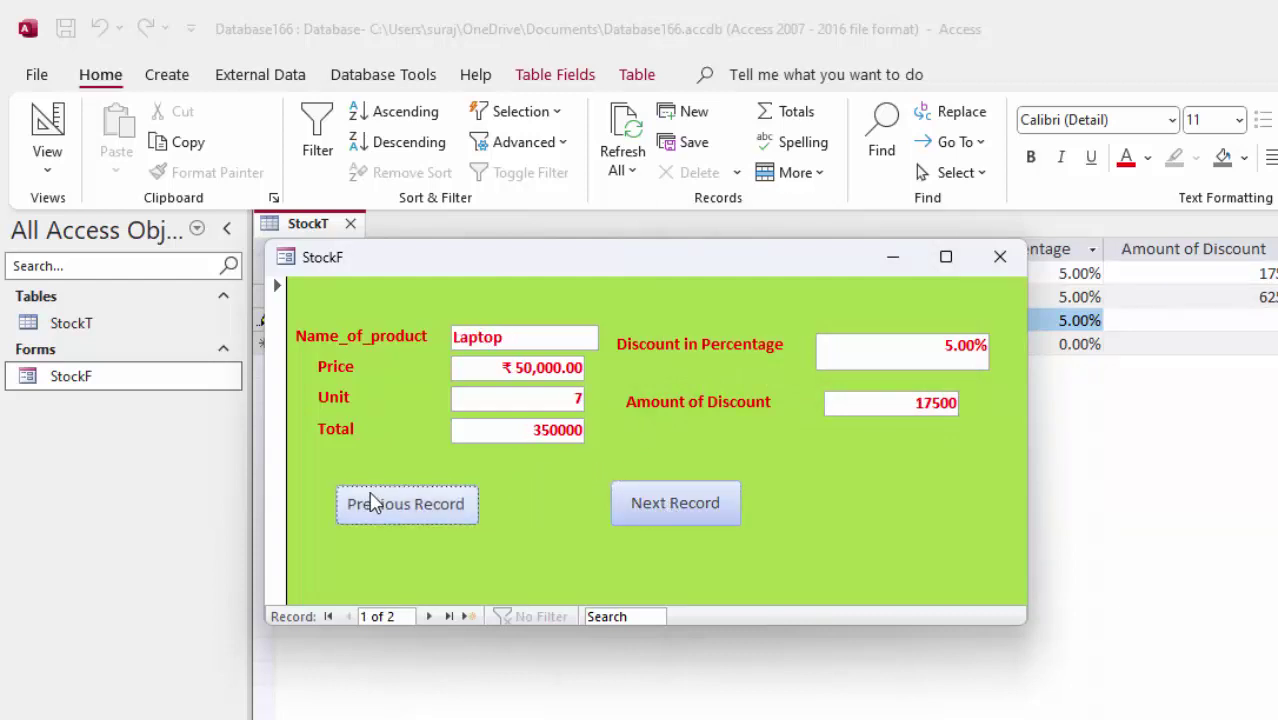